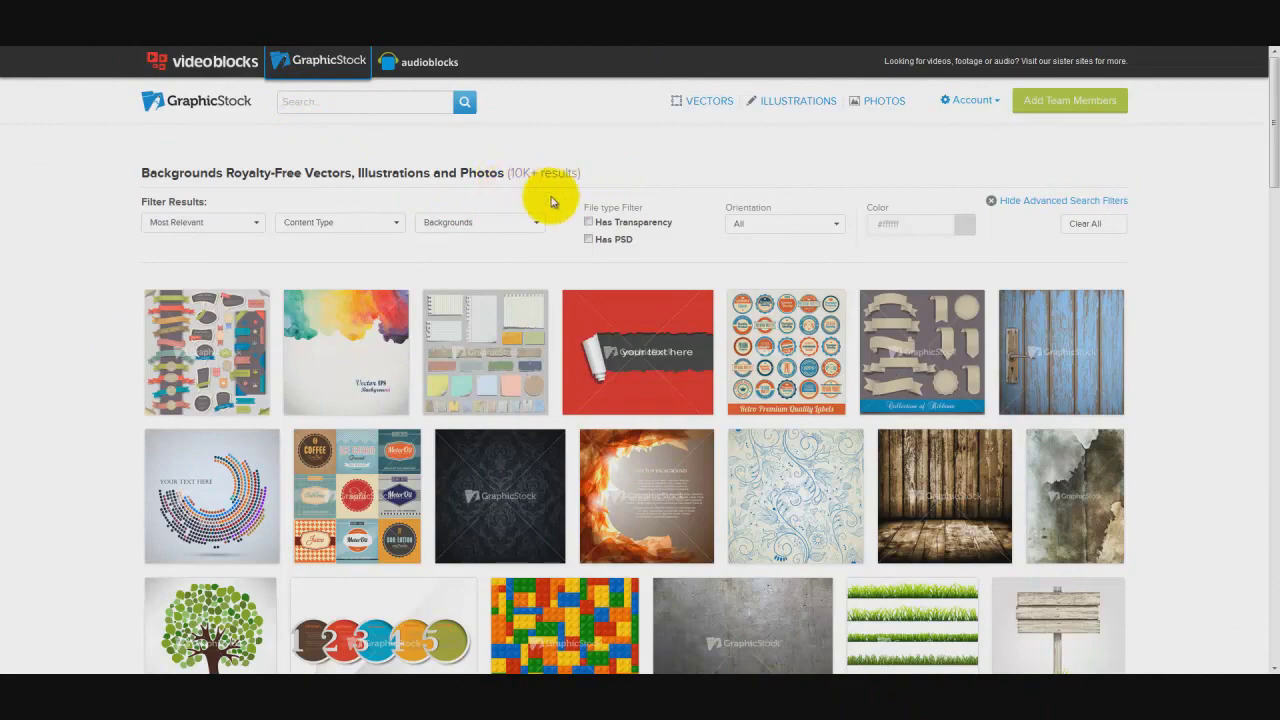
Step: Find the image of green grass under a blue sky among the background results and open its detail page
{"action": "scroll", "coordinate": [551, 202], "scroll_direction": "down", "scroll_amount": 6}
{"action": "scroll", "coordinate": [551, 202], "scroll_direction": "down", "scroll_amount": 5}
{"action": "scroll", "coordinate": [551, 202], "scroll_direction": "down", "scroll_amount": 2}
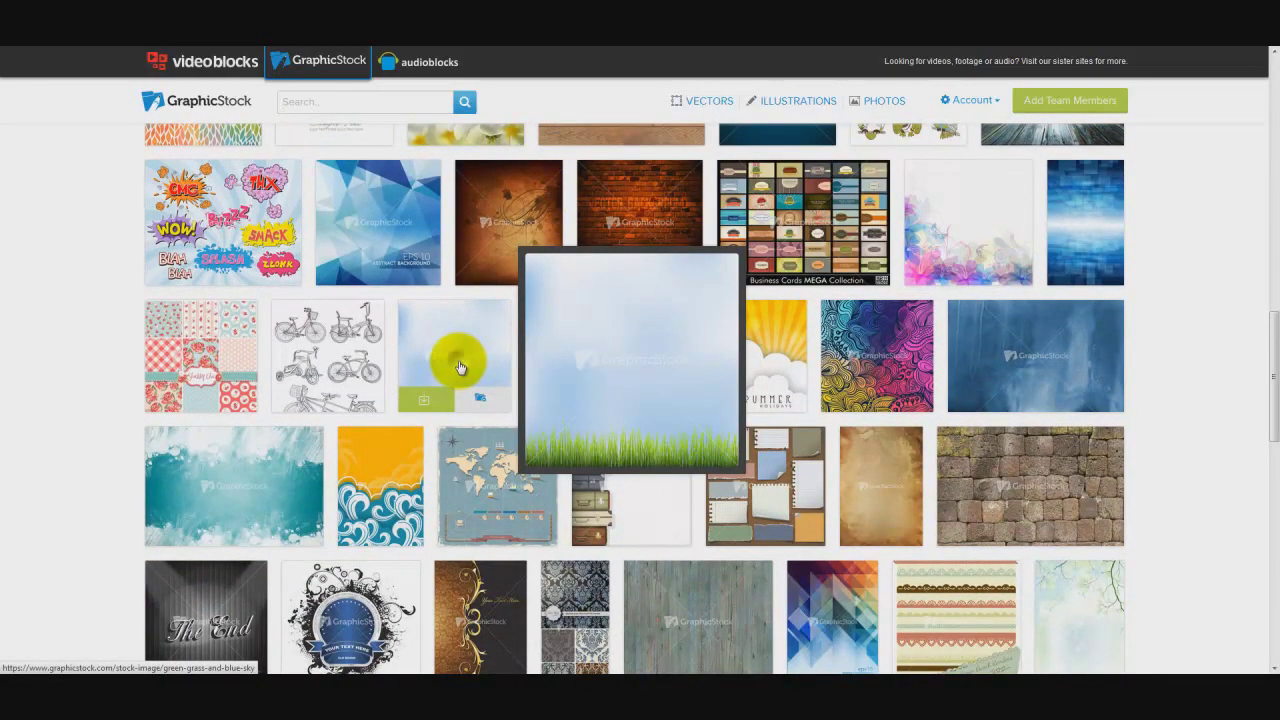
{"action": "left_click", "coordinate": [460, 368]}
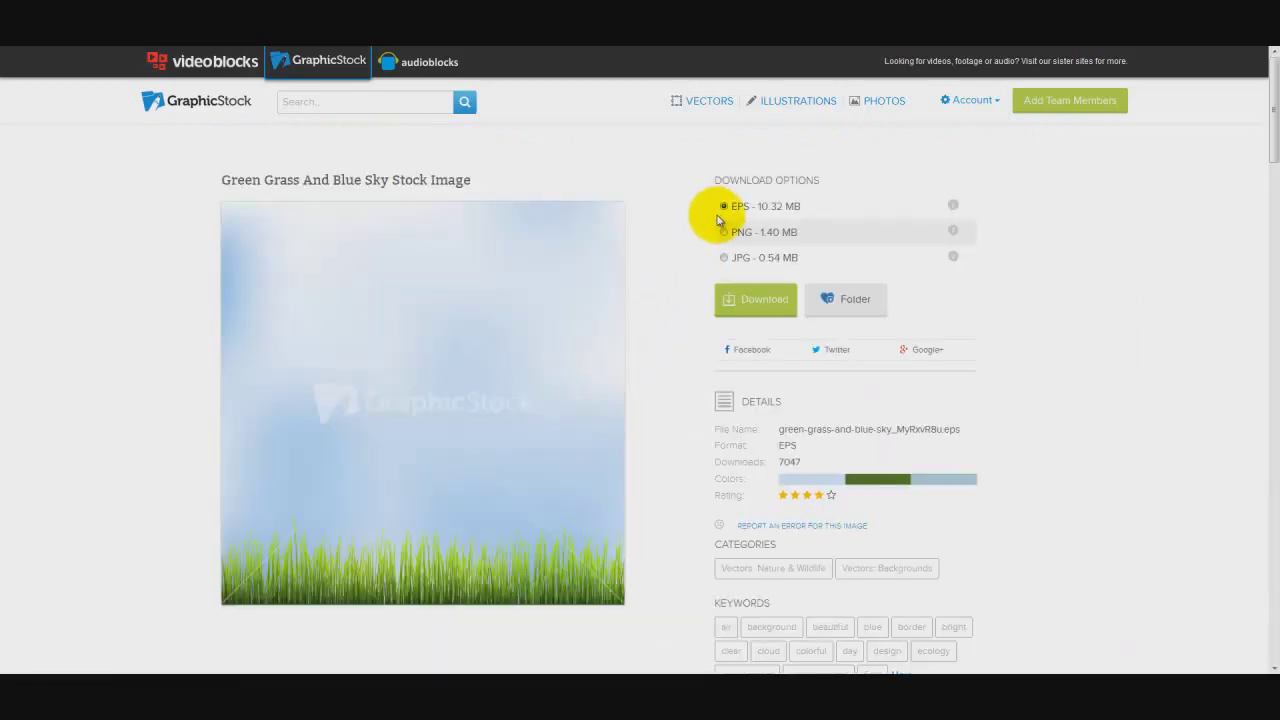
Step: Download the Green Grass And Blue Sky image in PNG format and save the file to the computer
{"action": "mouse_move", "coordinate": [955, 207]}
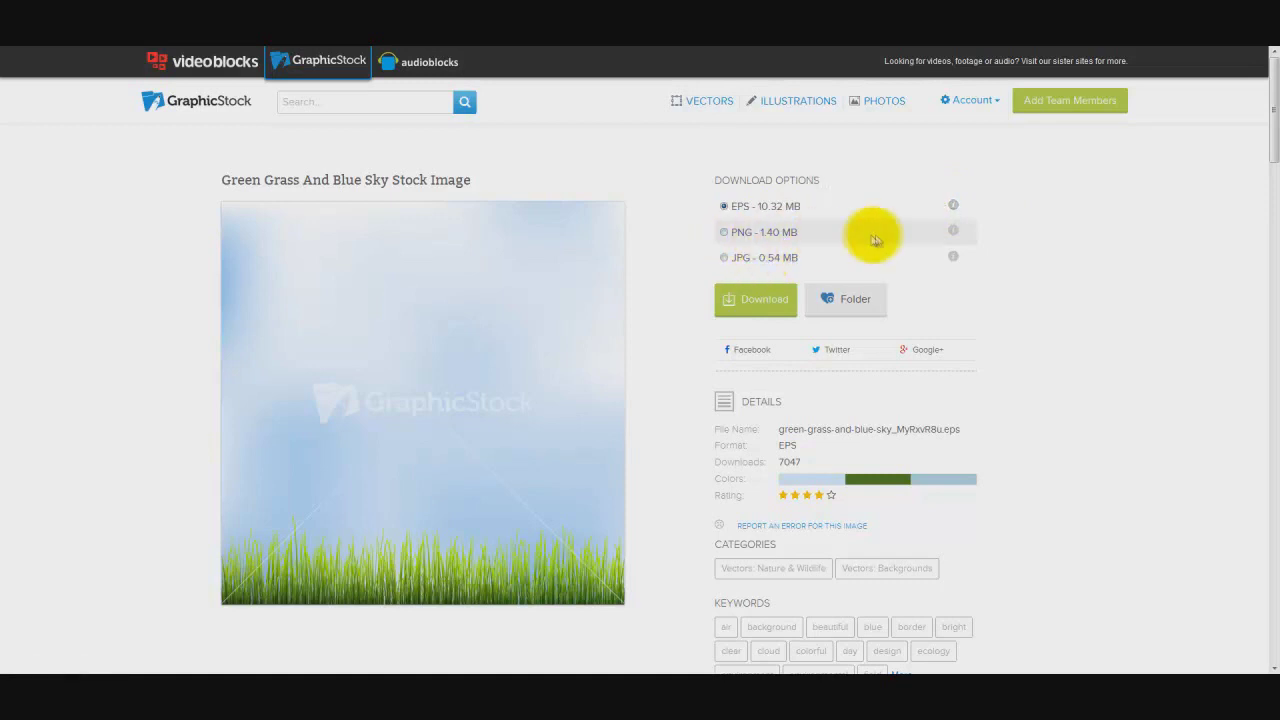
{"action": "mouse_move", "coordinate": [954, 232]}
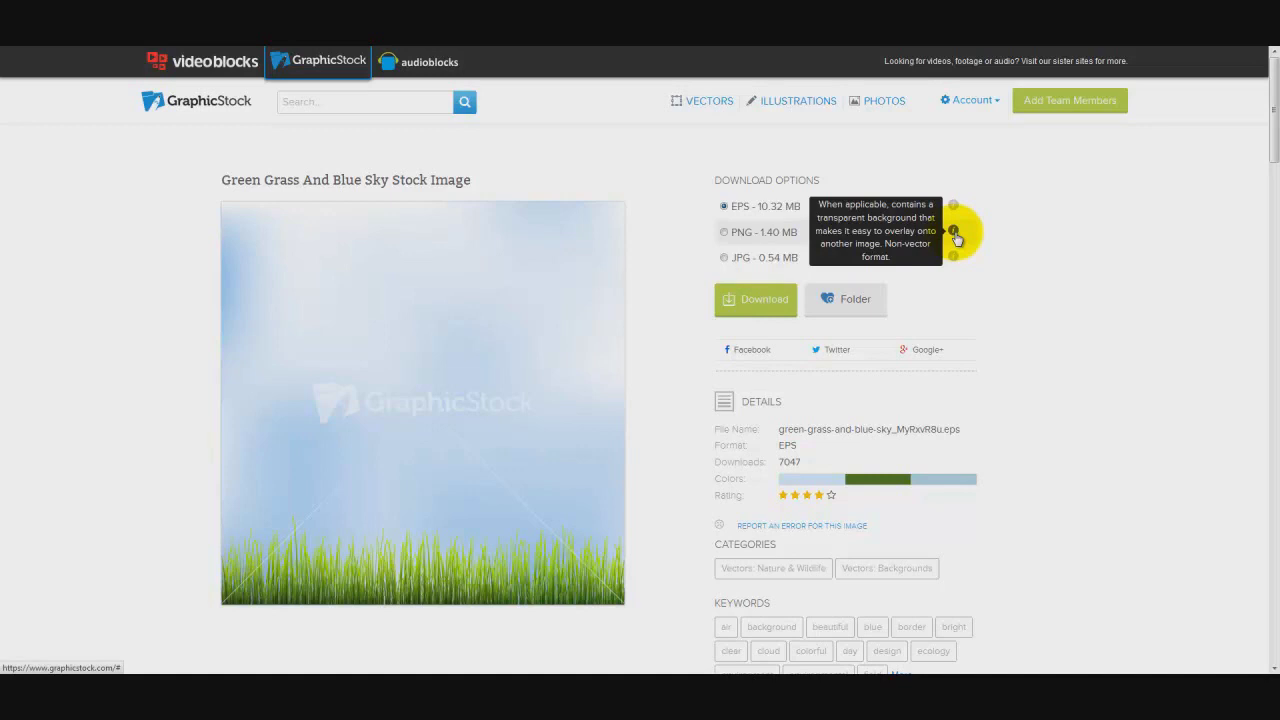
{"action": "left_click", "coordinate": [730, 238]}
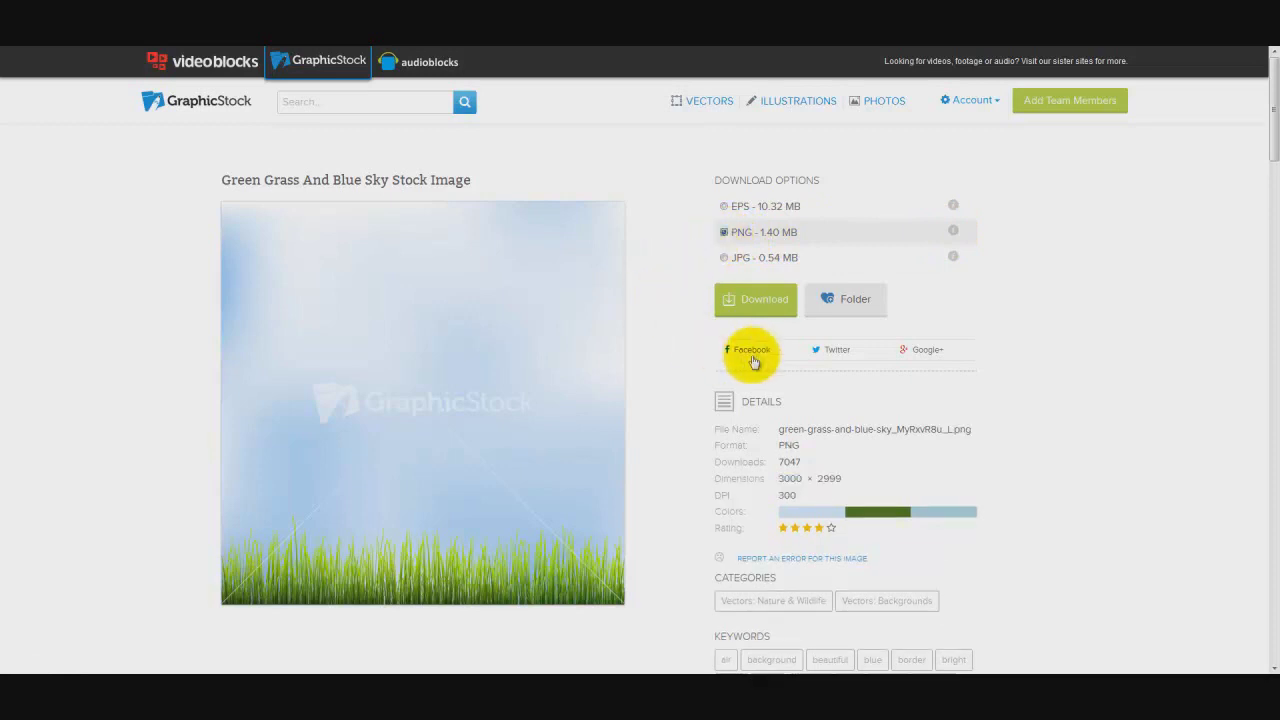
{"action": "left_click", "coordinate": [766, 305]}
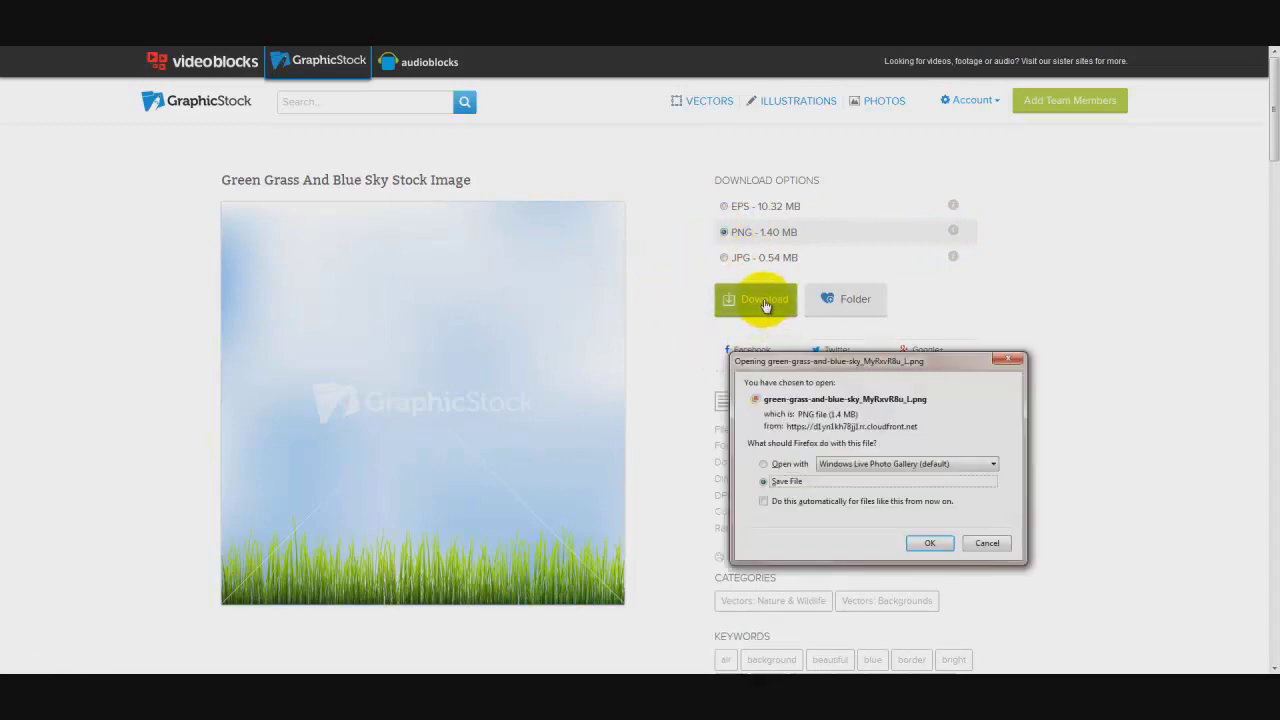
{"action": "left_click", "coordinate": [766, 482]}
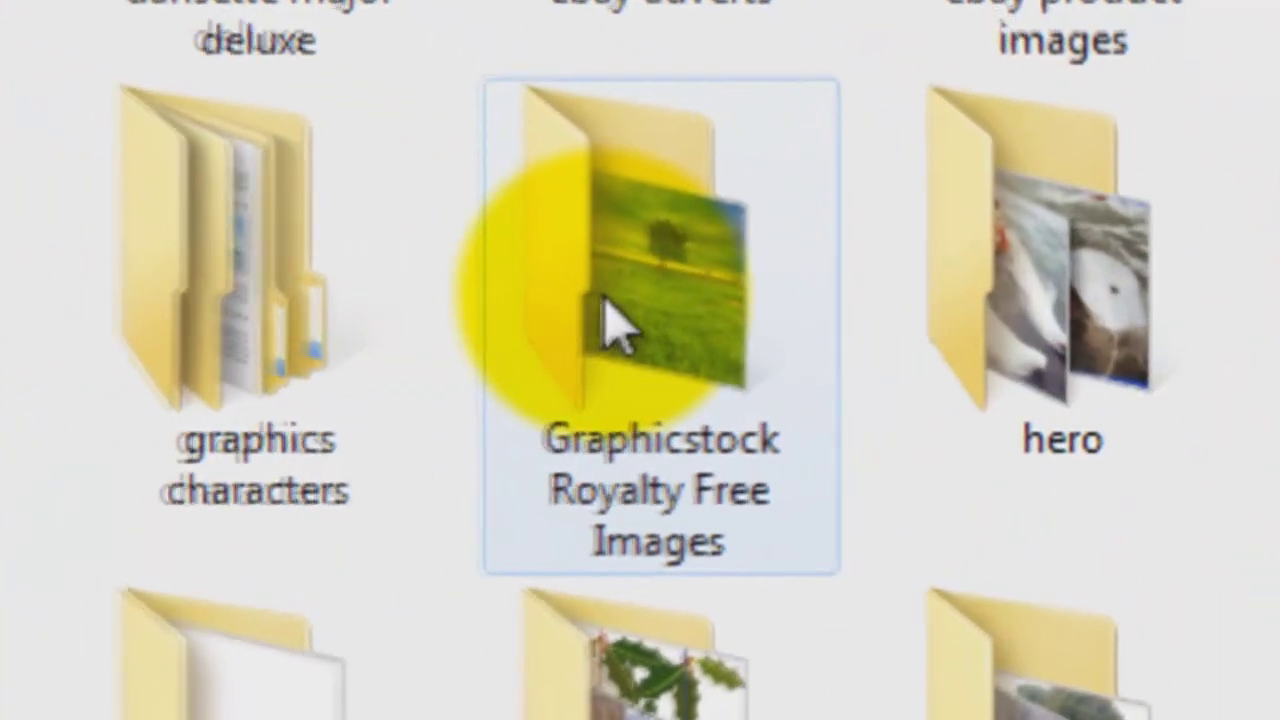
{"action": "double_click", "coordinate": [608, 309]}
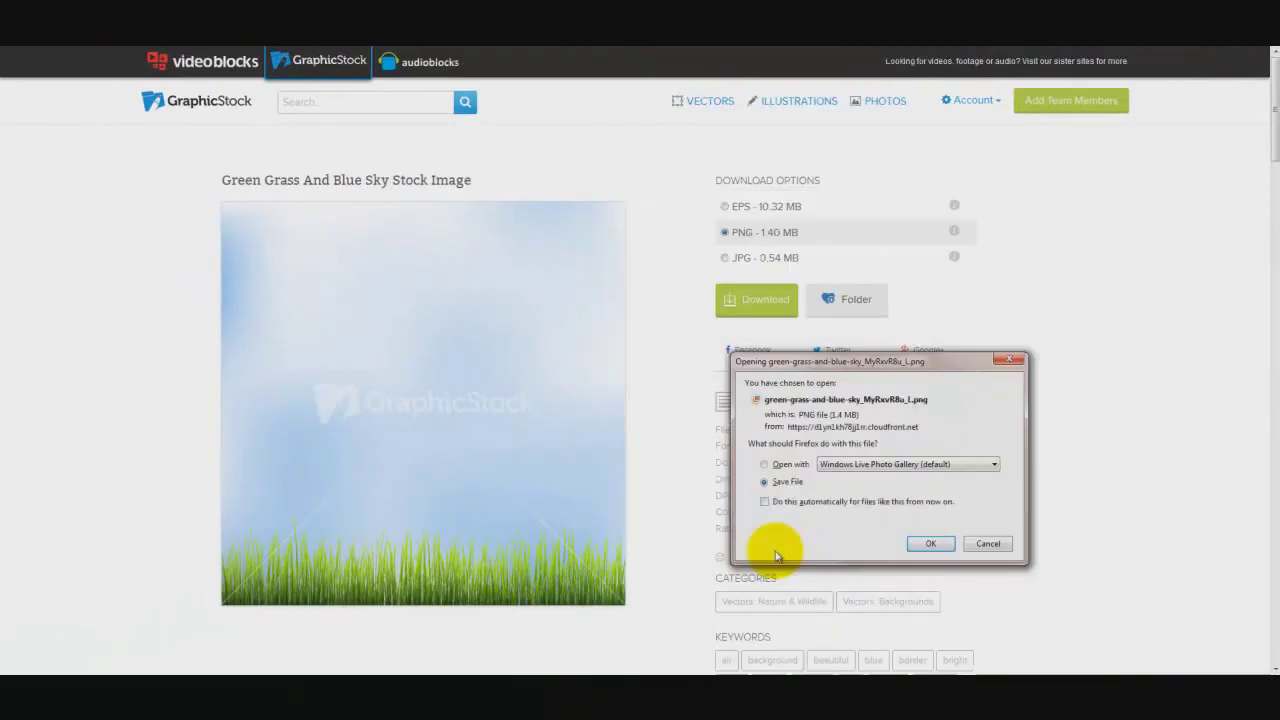
{"action": "left_click", "coordinate": [931, 545]}
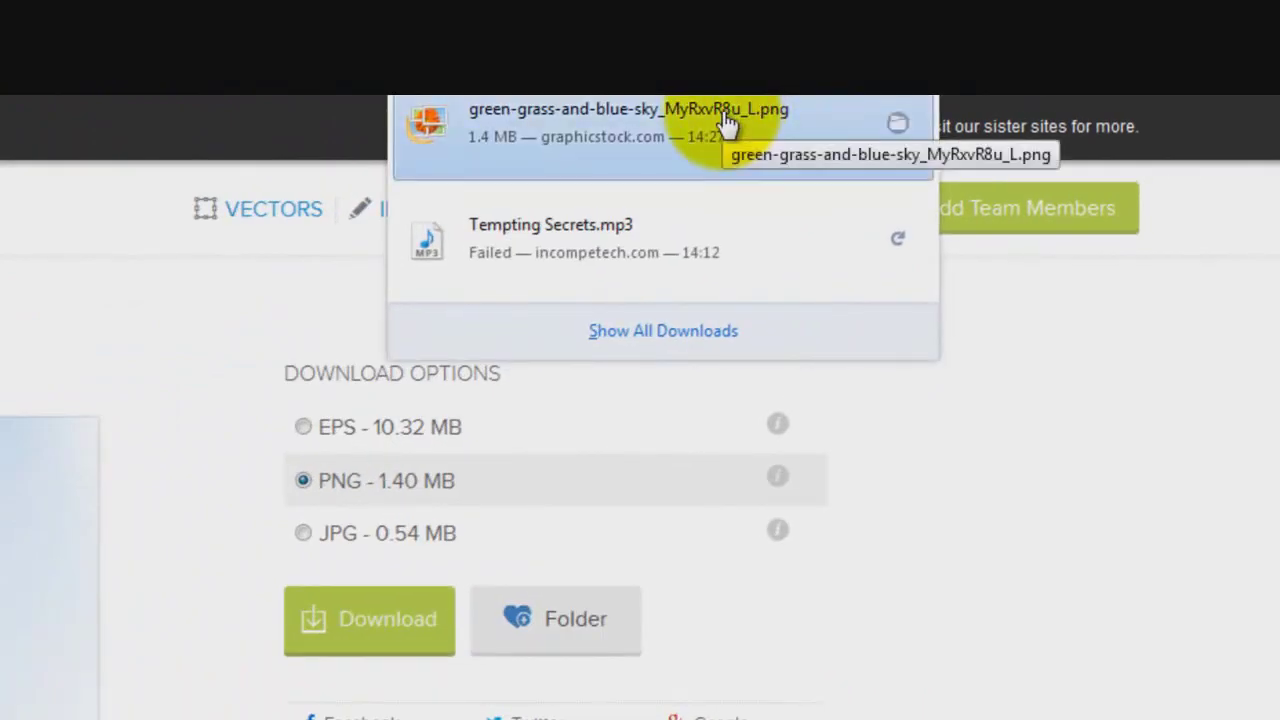
Step: Open the folder containing the downloaded green-grass-and-blue-sky PNG and copy the file
{"action": "right_click", "coordinate": [727, 122]}
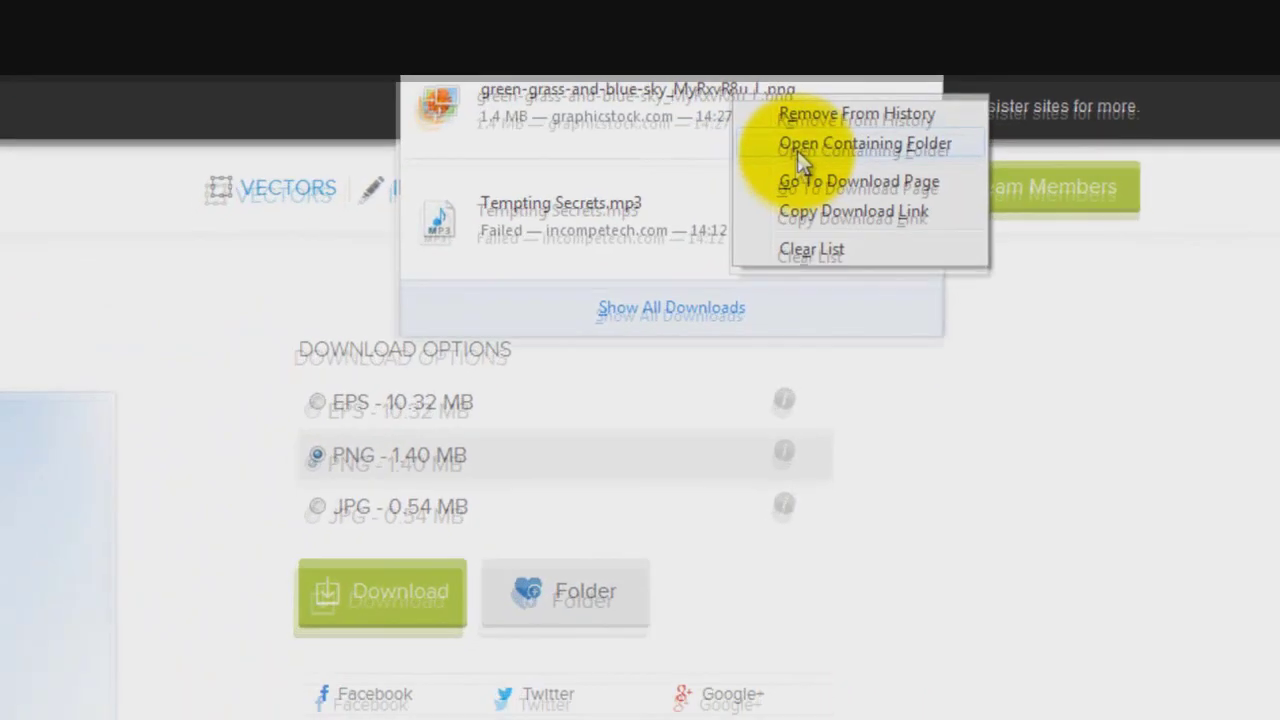
{"action": "left_click", "coordinate": [800, 165]}
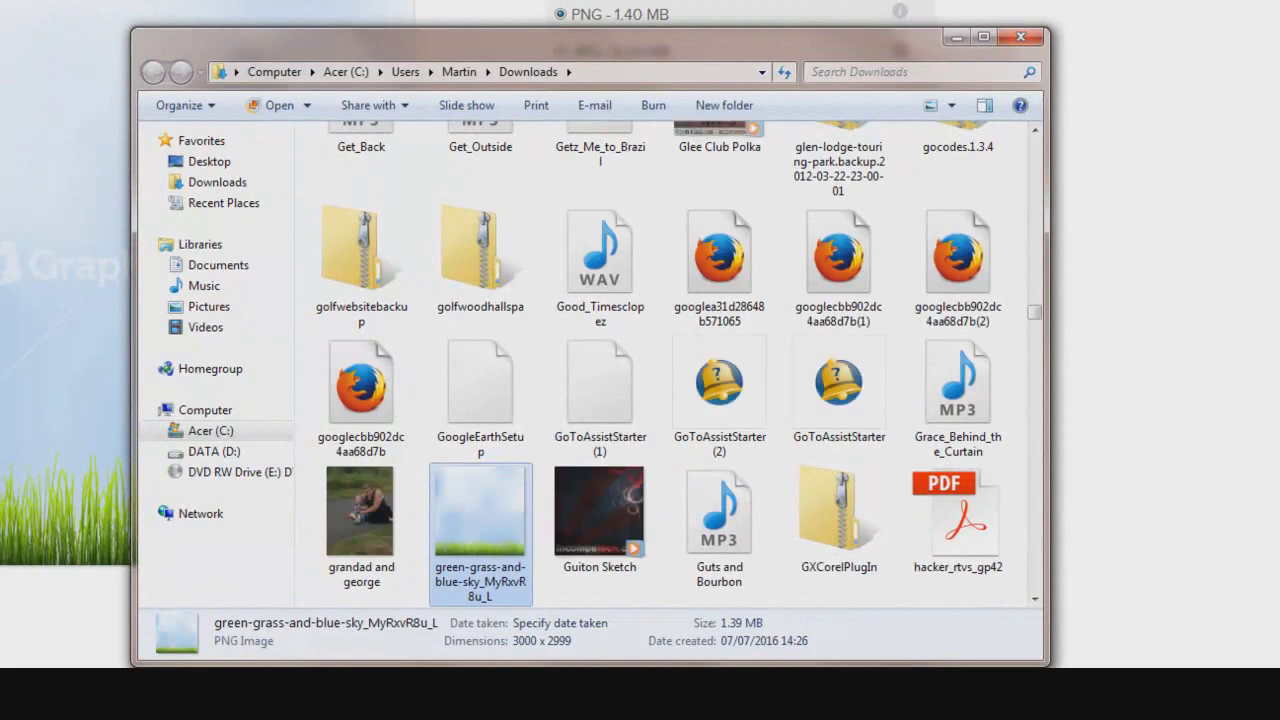
{"action": "right_click", "coordinate": [475, 531]}
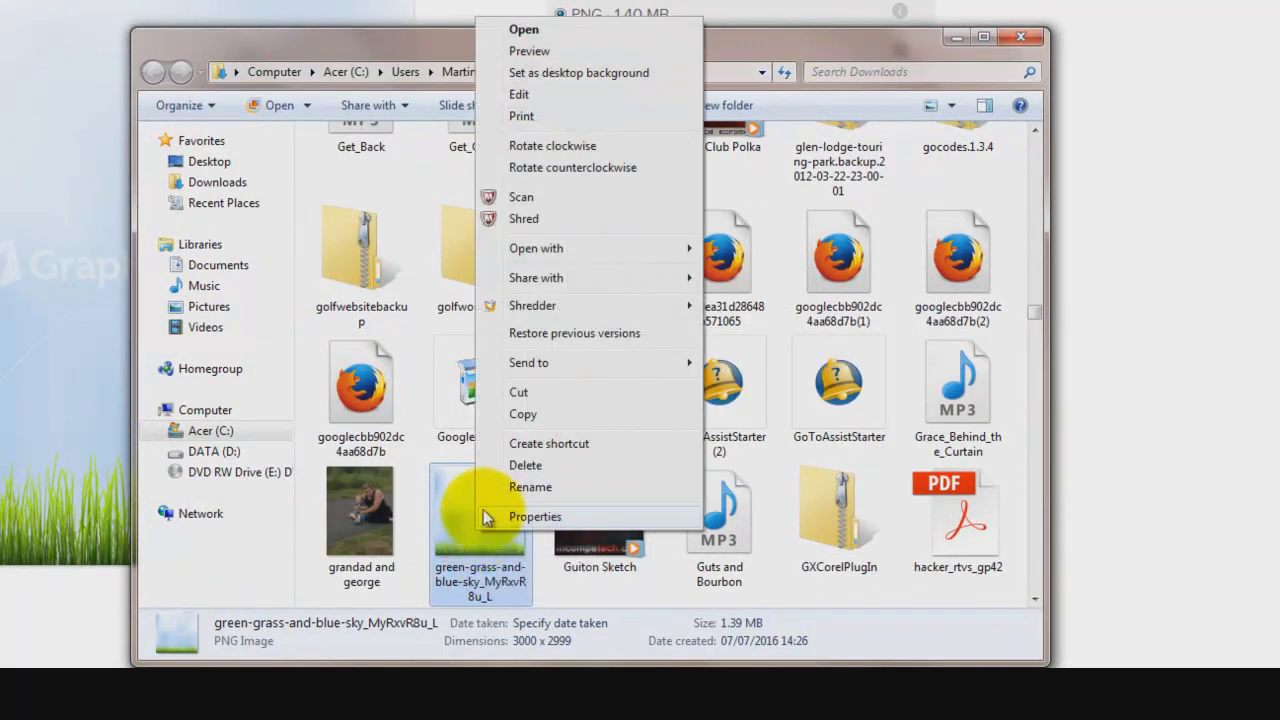
{"action": "left_click", "coordinate": [522, 414]}
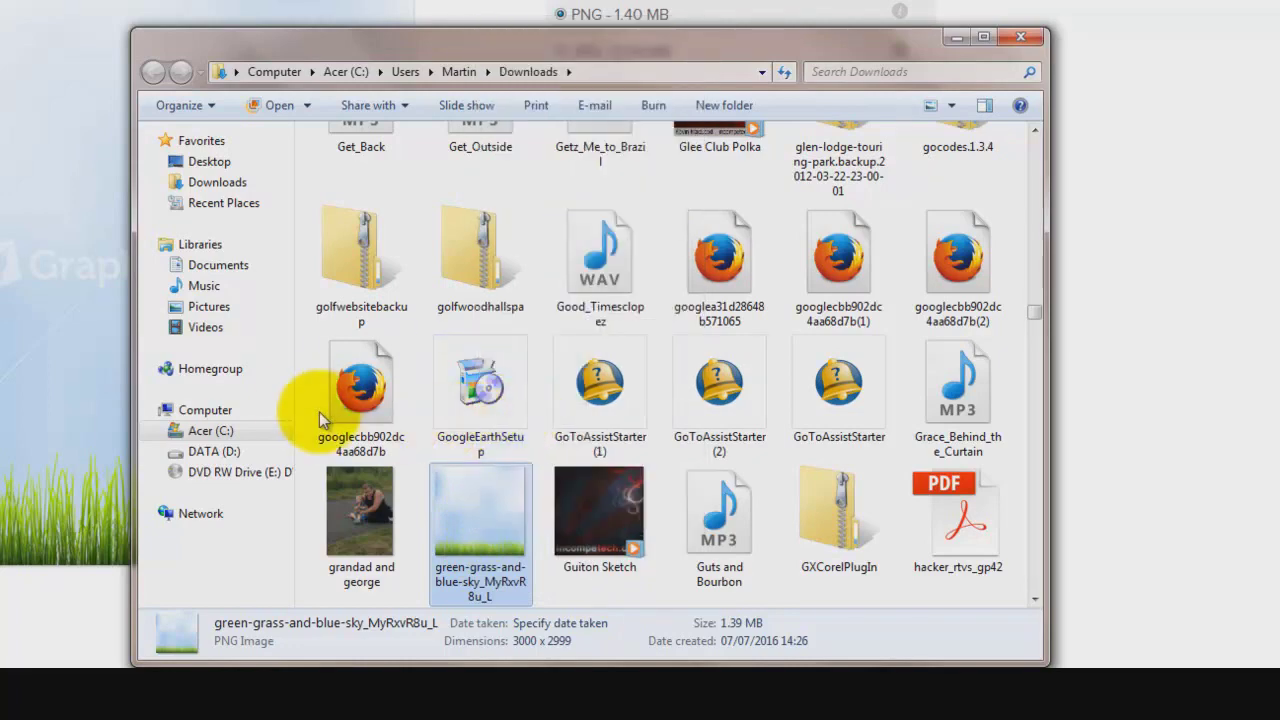
Step: Paste the copied PNG into the Graphicstock Royalty Free Images folder in the Pictures library and close the folder window
{"action": "left_click", "coordinate": [209, 306]}
{"action": "scroll", "coordinate": [830, 370], "scroll_direction": "down", "scroll_amount": 4}
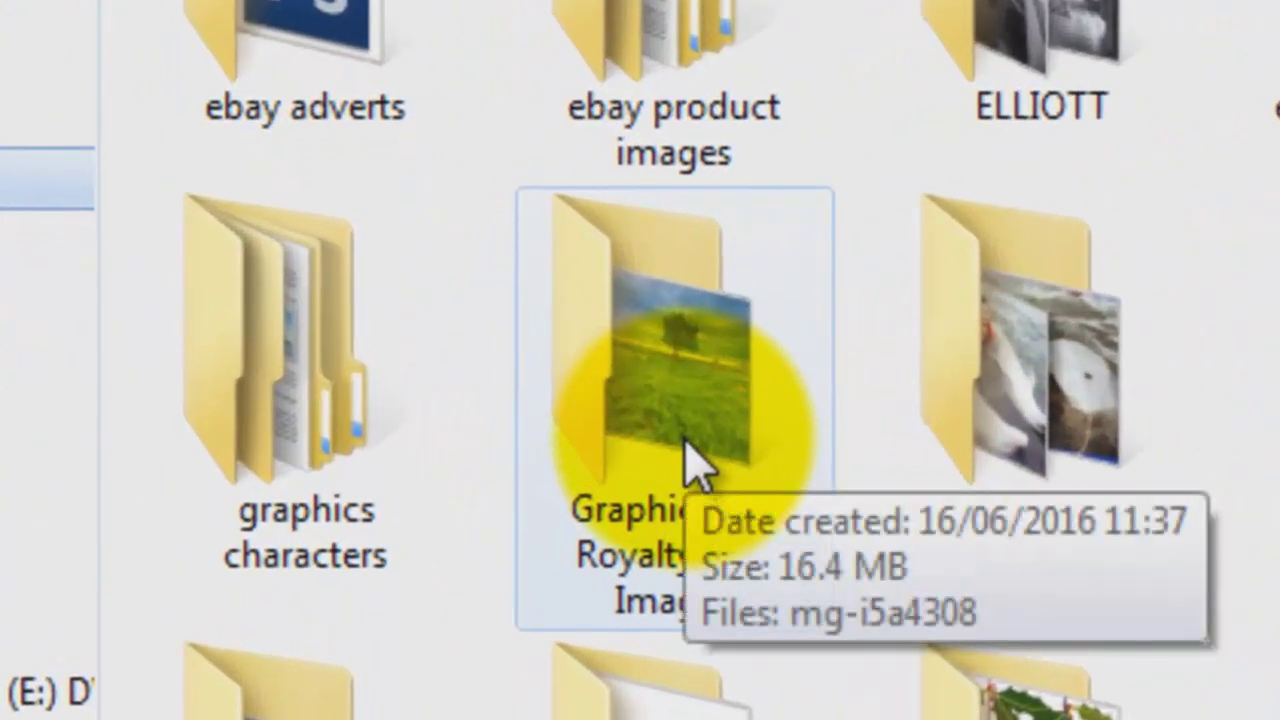
{"action": "double_click", "coordinate": [674, 443]}
{"action": "right_click", "coordinate": [551, 356]}
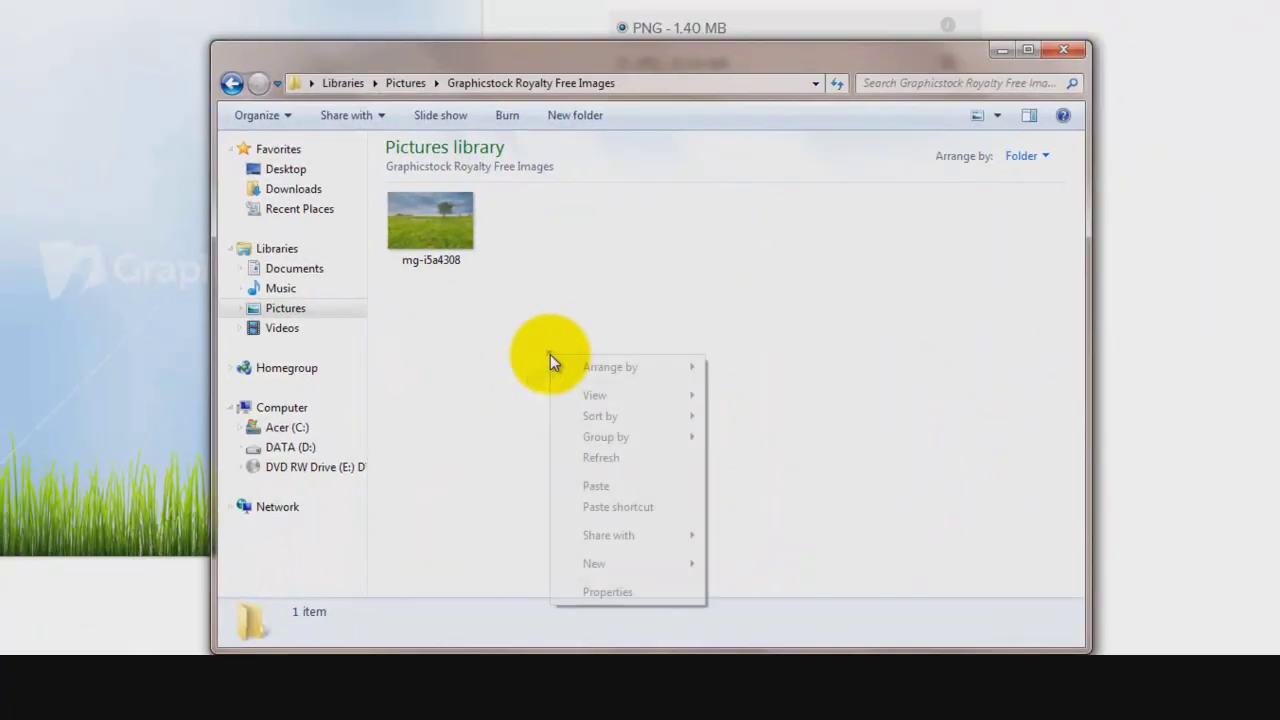
{"action": "left_click", "coordinate": [598, 486]}
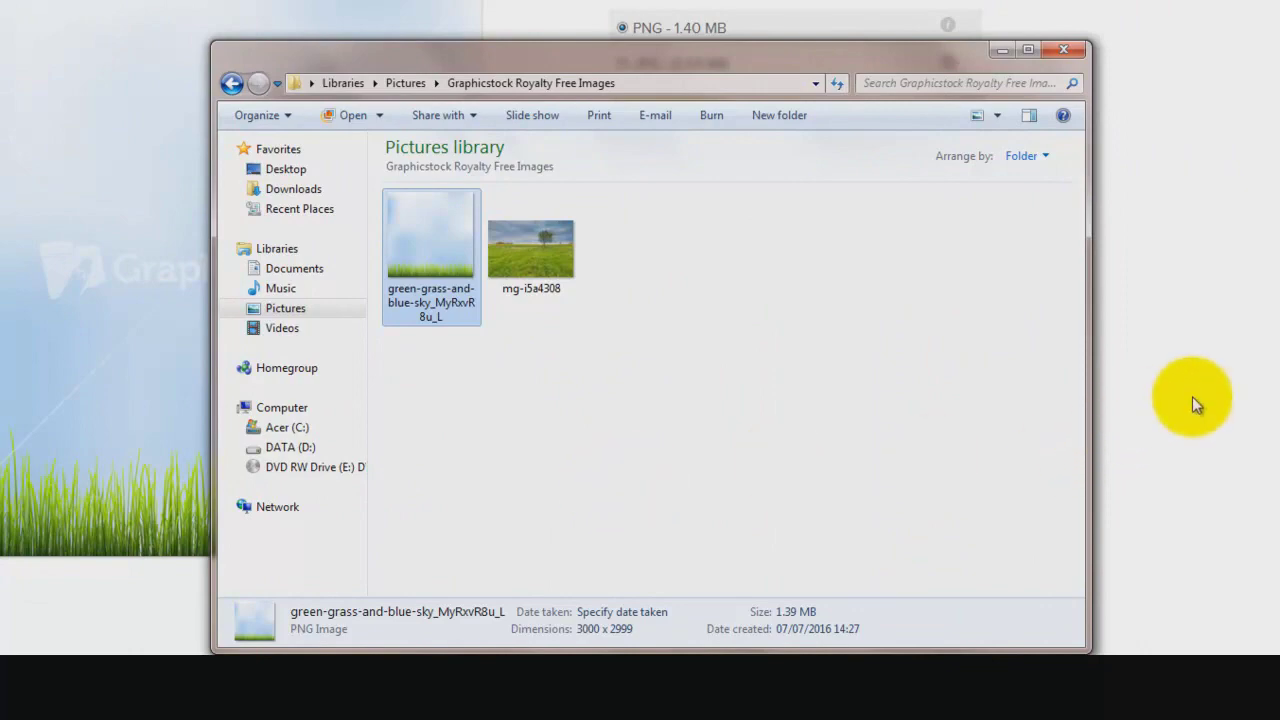
{"action": "left_click", "coordinate": [1065, 49]}
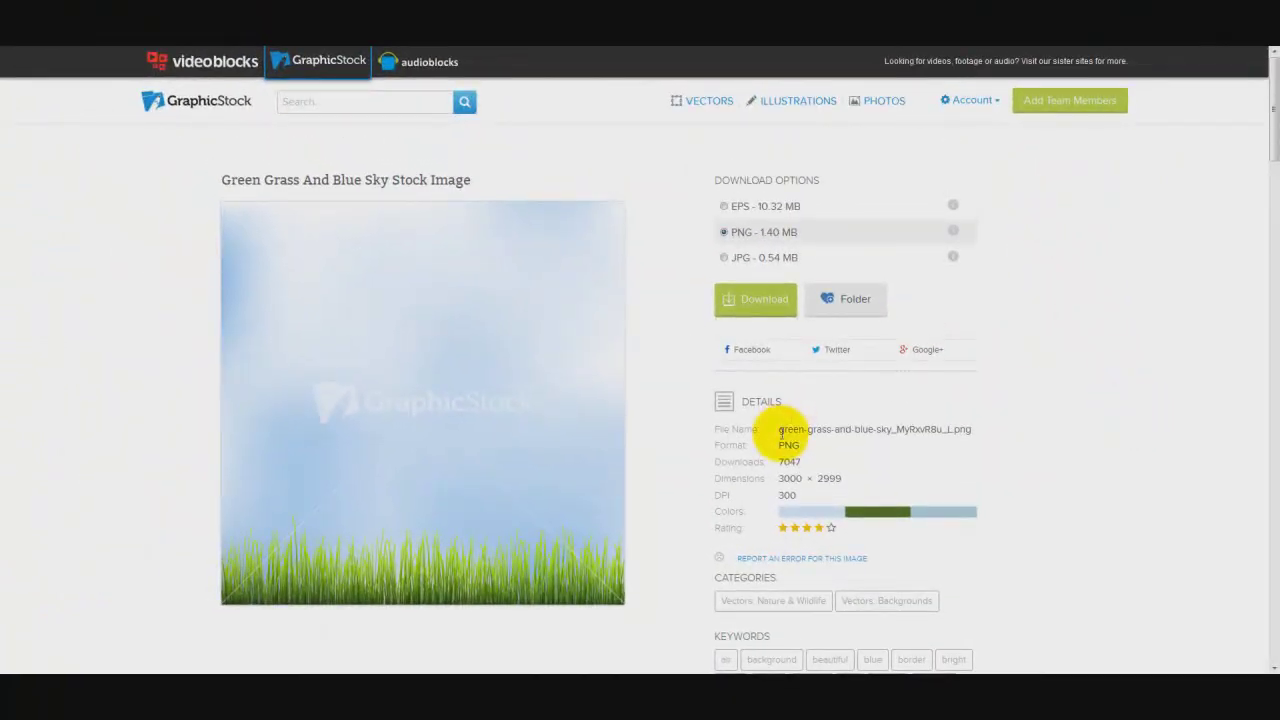
Step: Search the stock image library for gardening
{"action": "left_click", "coordinate": [292, 104]}
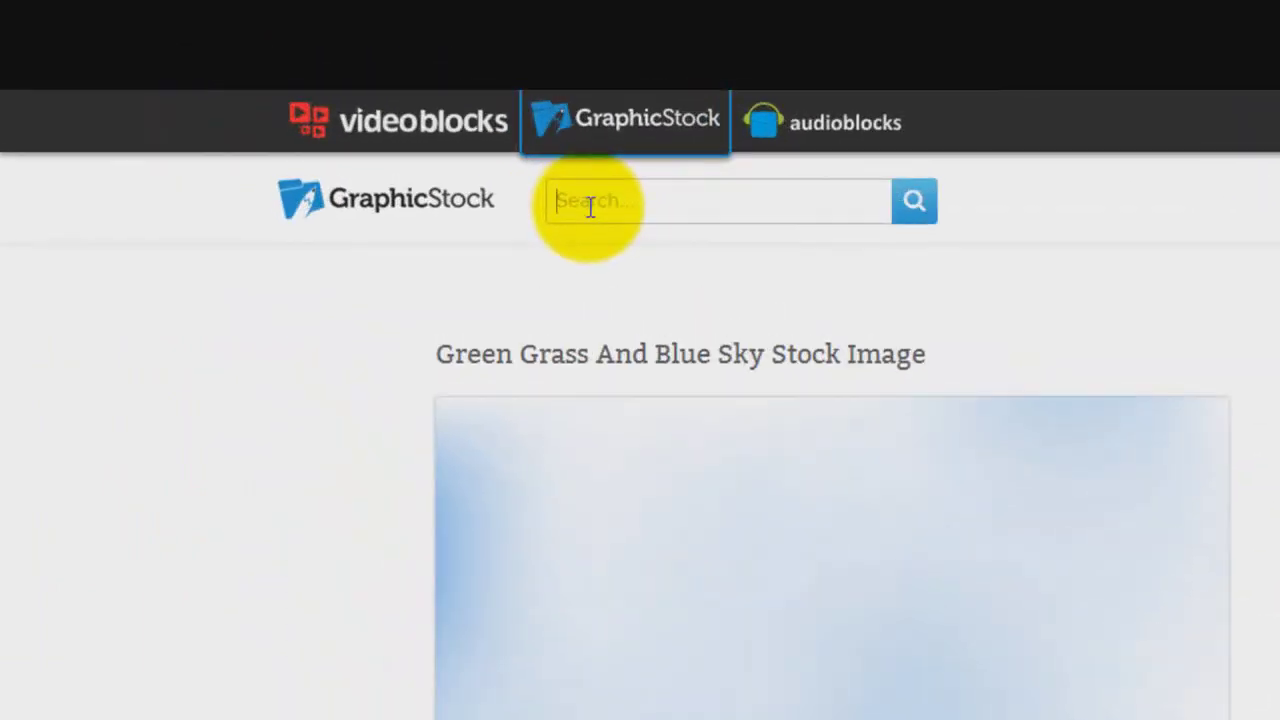
{"action": "type", "text": "gardening"}
{"action": "key", "text": "Return"}
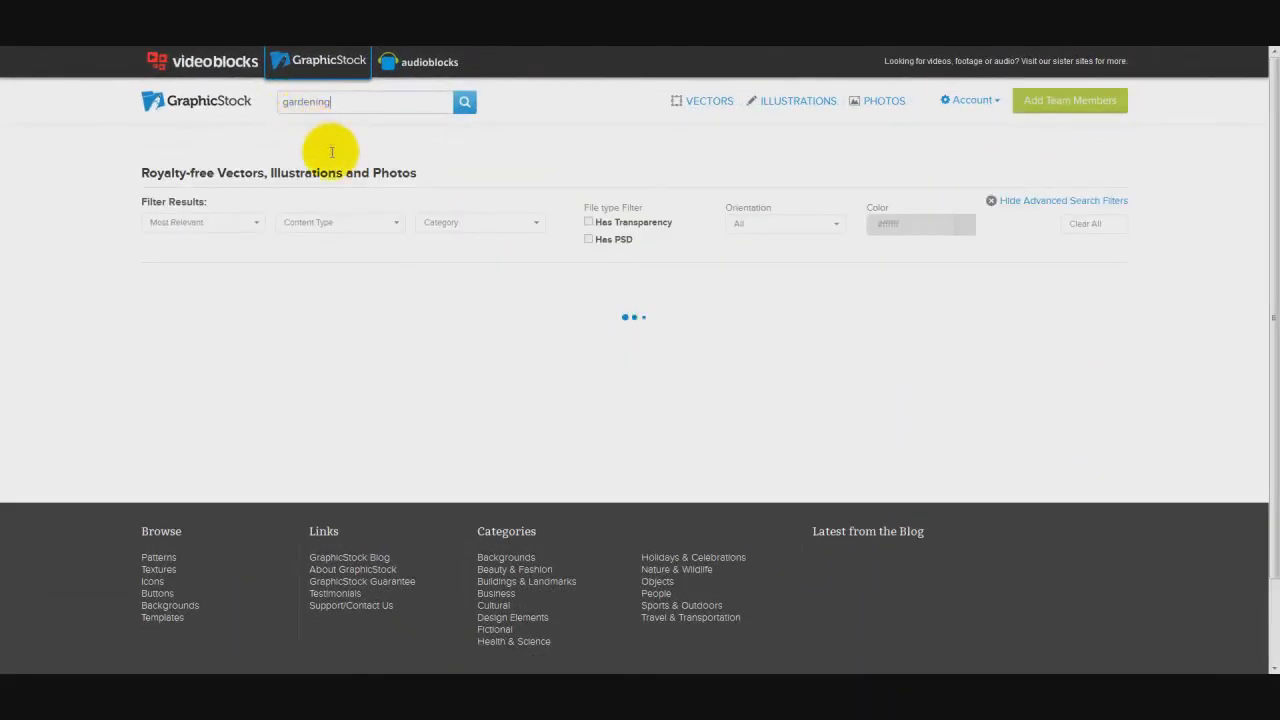
Step: Open the image of the potted seedling with a trowel from the gardening results and download it as a JPG
{"action": "mouse_move", "coordinate": [268, 330]}
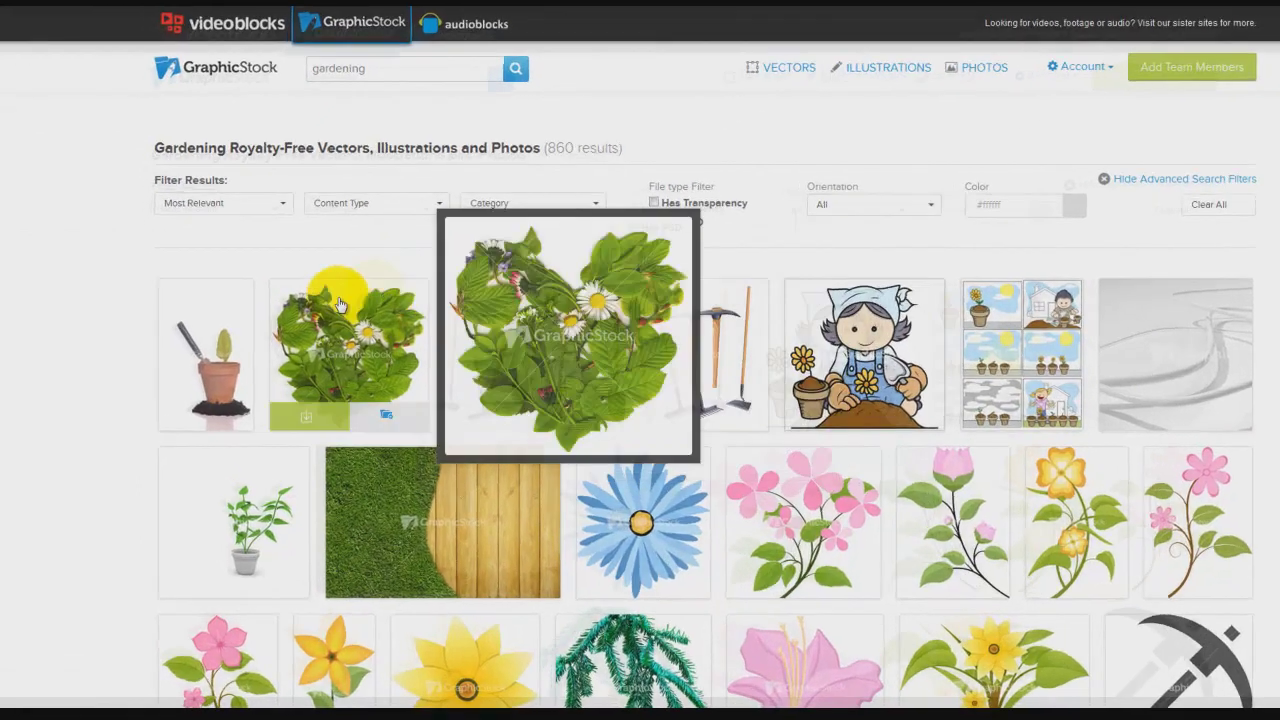
{"action": "mouse_move", "coordinate": [196, 365]}
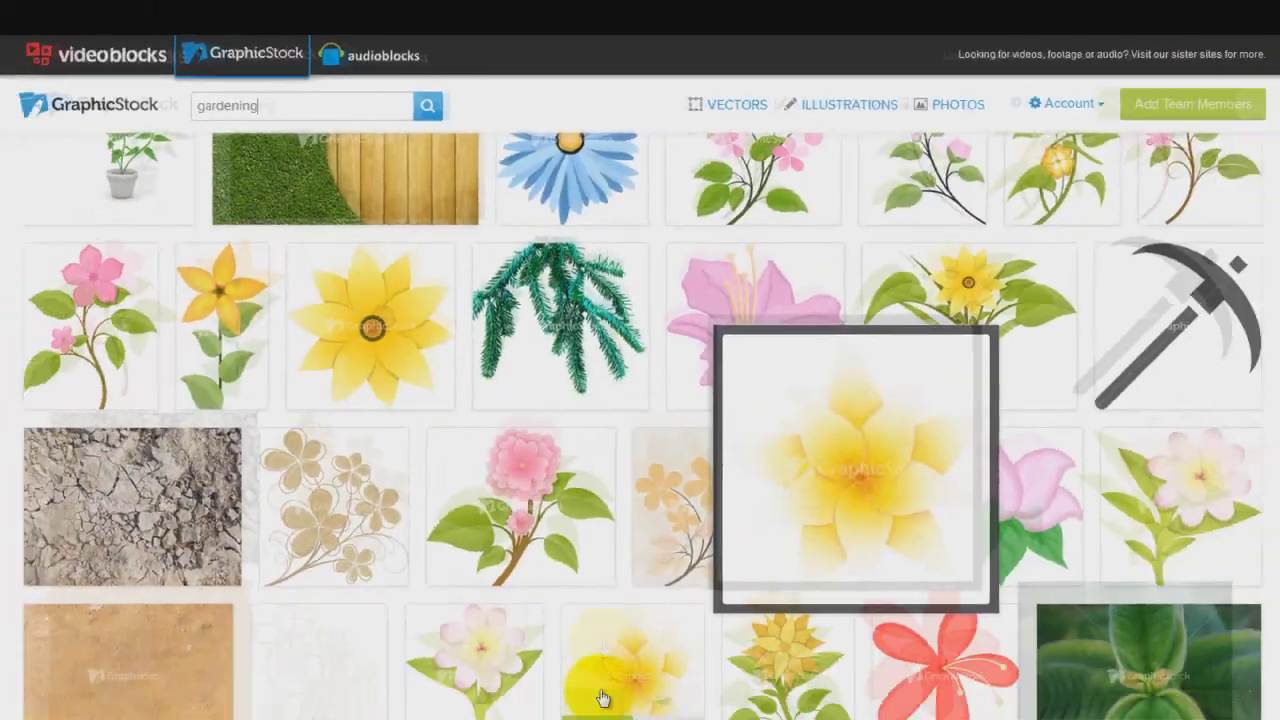
{"action": "scroll", "coordinate": [603, 698], "scroll_direction": "down", "scroll_amount": 6}
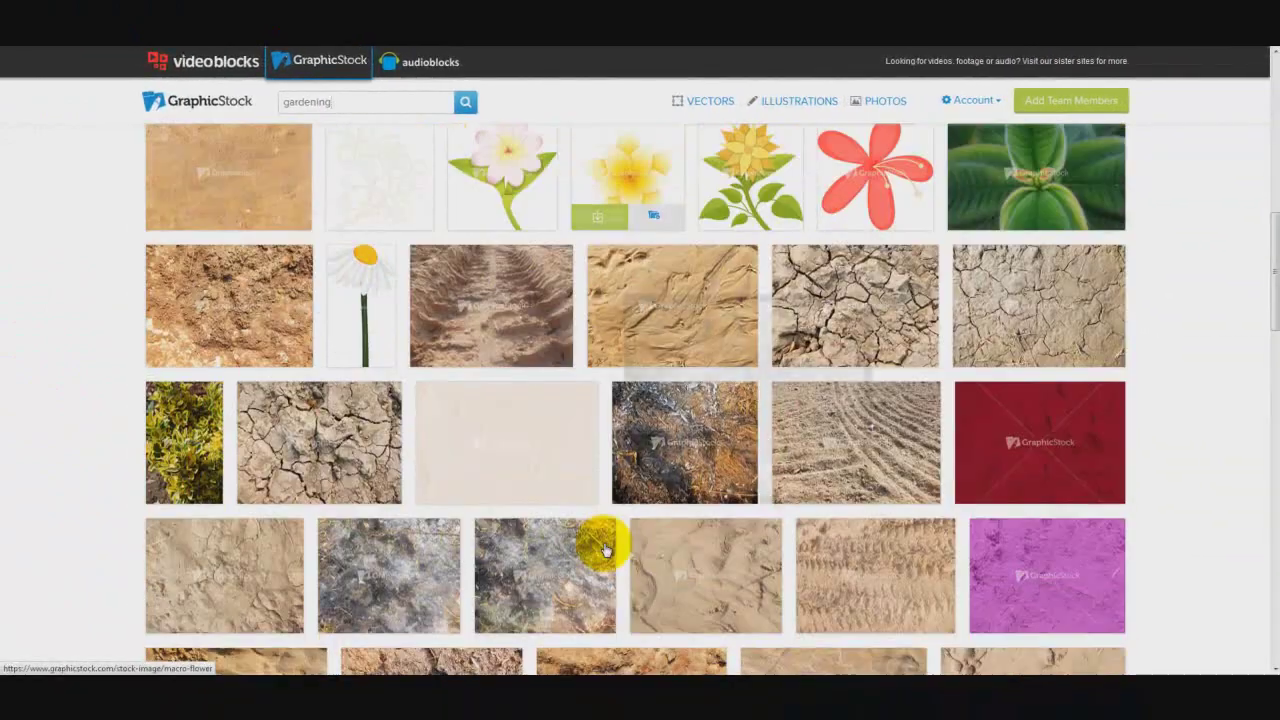
{"action": "scroll", "coordinate": [605, 671], "scroll_direction": "up", "scroll_amount": 4}
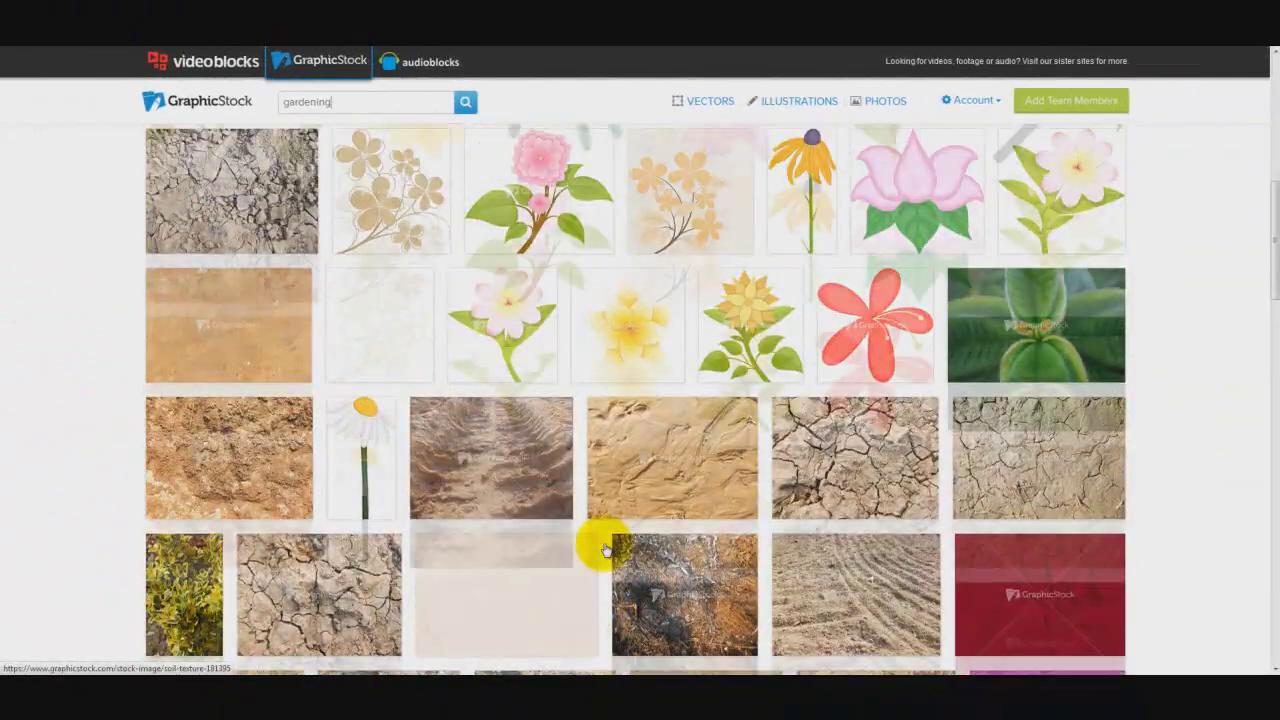
{"action": "scroll", "coordinate": [605, 550], "scroll_direction": "up", "scroll_amount": 3}
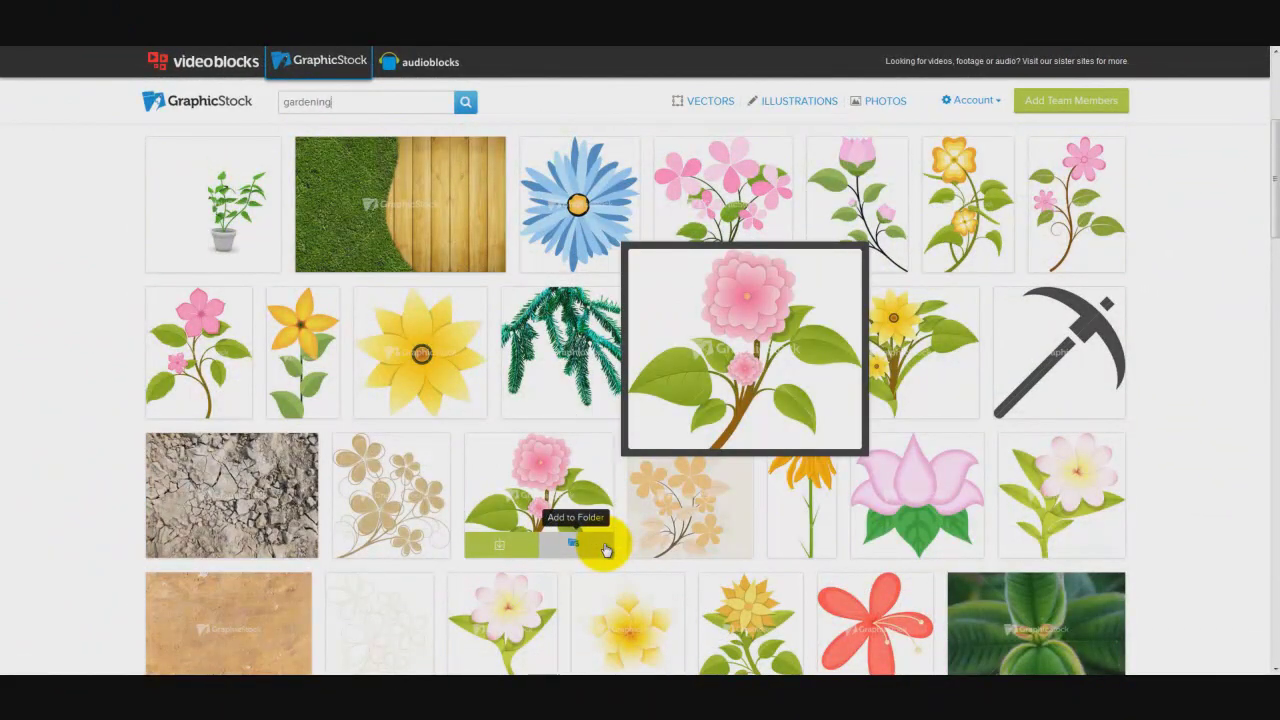
{"action": "scroll", "coordinate": [605, 549], "scroll_direction": "up", "scroll_amount": 3}
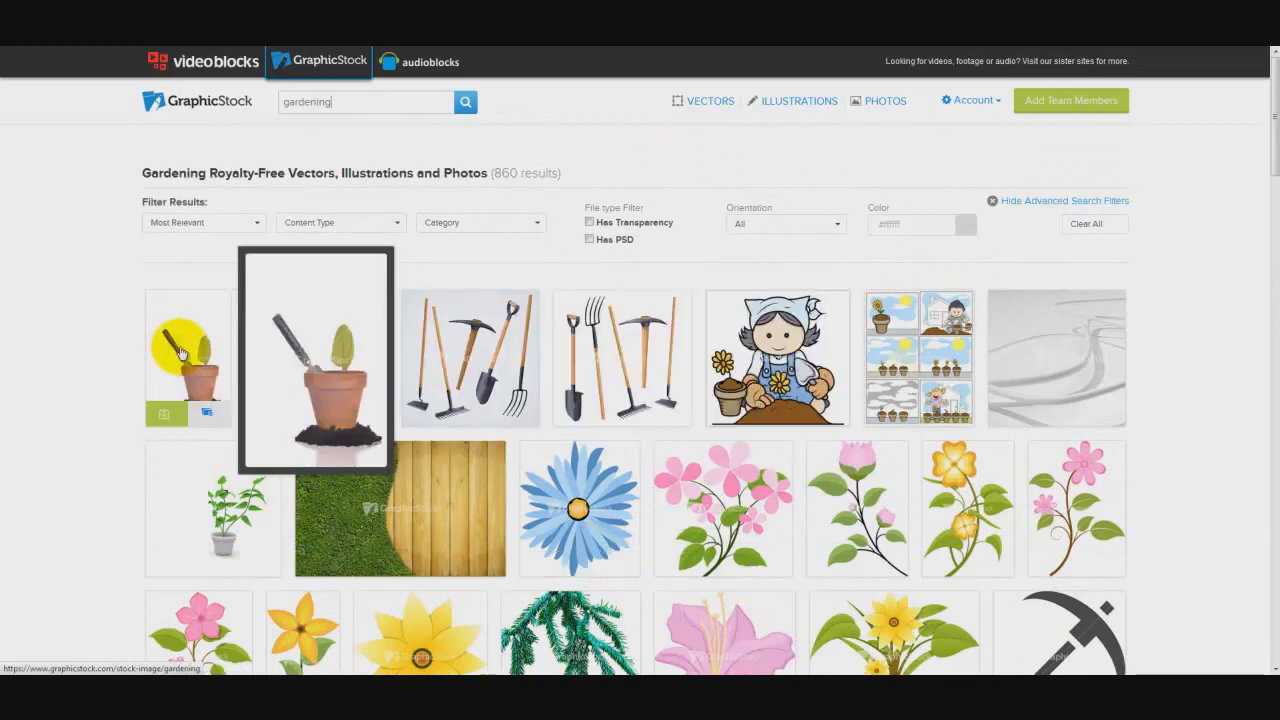
{"action": "left_click", "coordinate": [180, 352]}
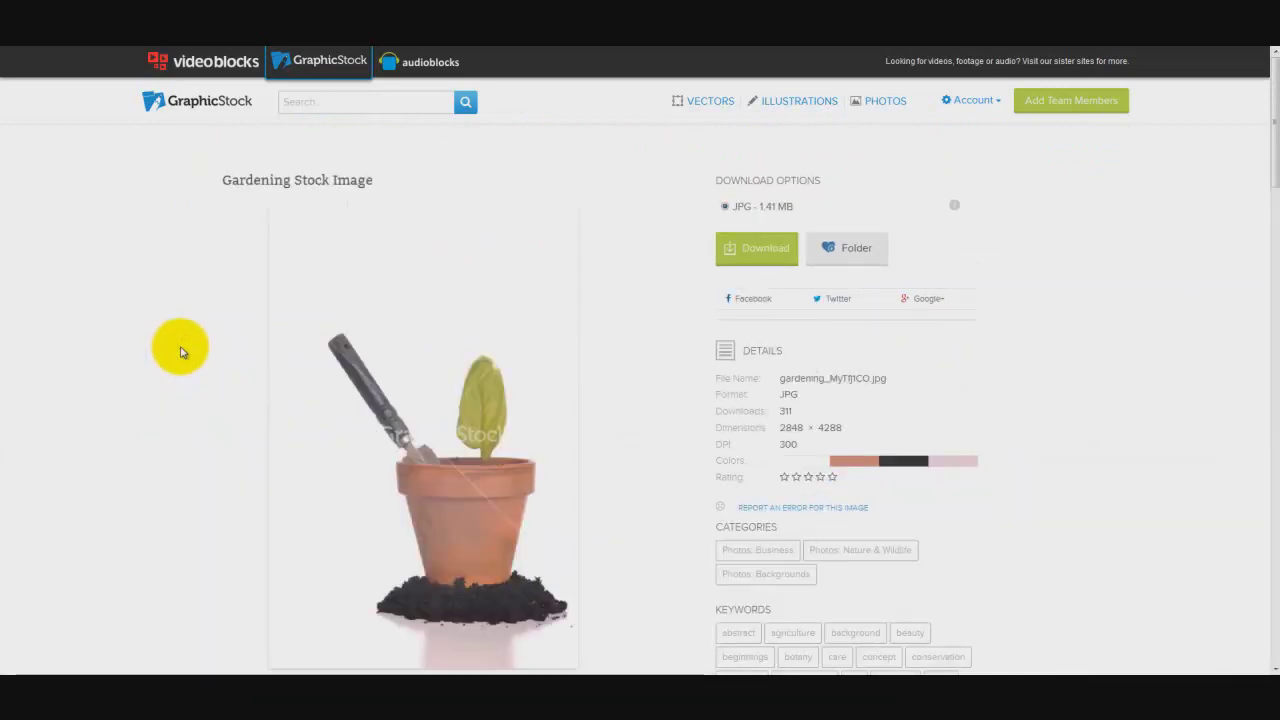
{"action": "left_click", "coordinate": [760, 257]}
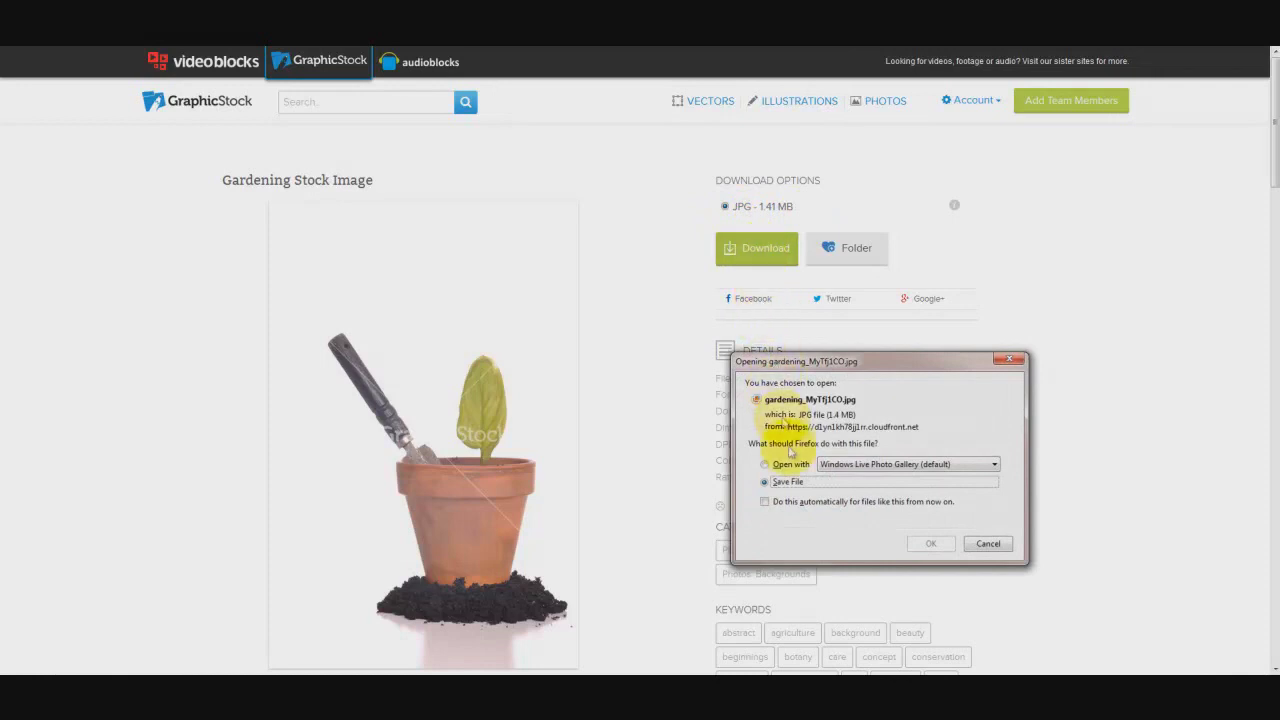
{"action": "left_click", "coordinate": [930, 543]}
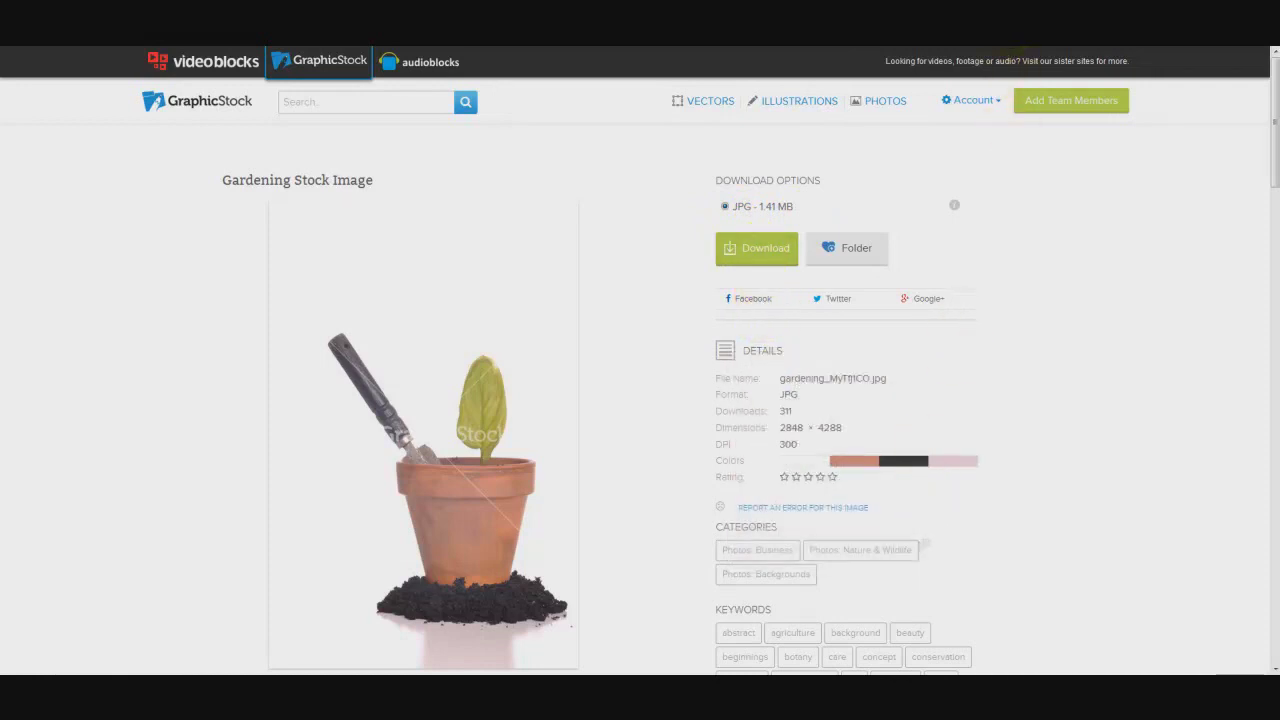
Step: Copy the downloaded gardening JPG from its containing folder into the Graphicstock Royalty Free Images folder
{"action": "left_click", "coordinate": [907, 64]}
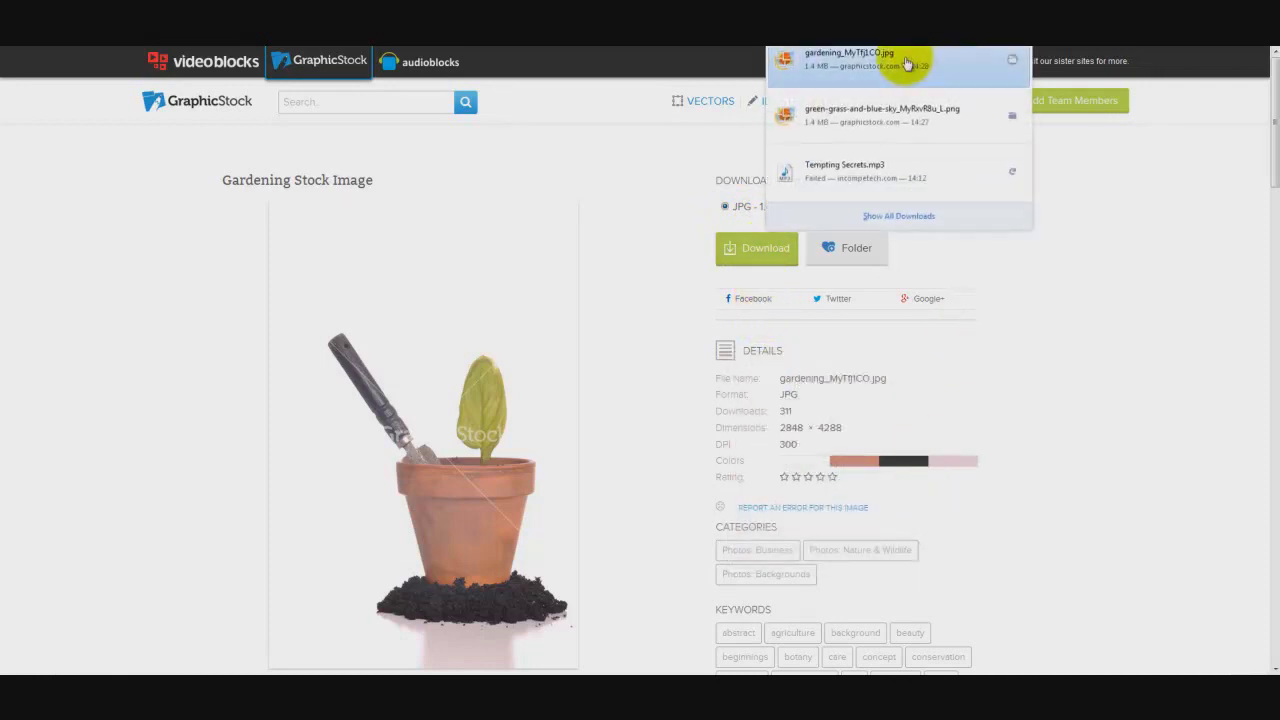
{"action": "right_click", "coordinate": [907, 64]}
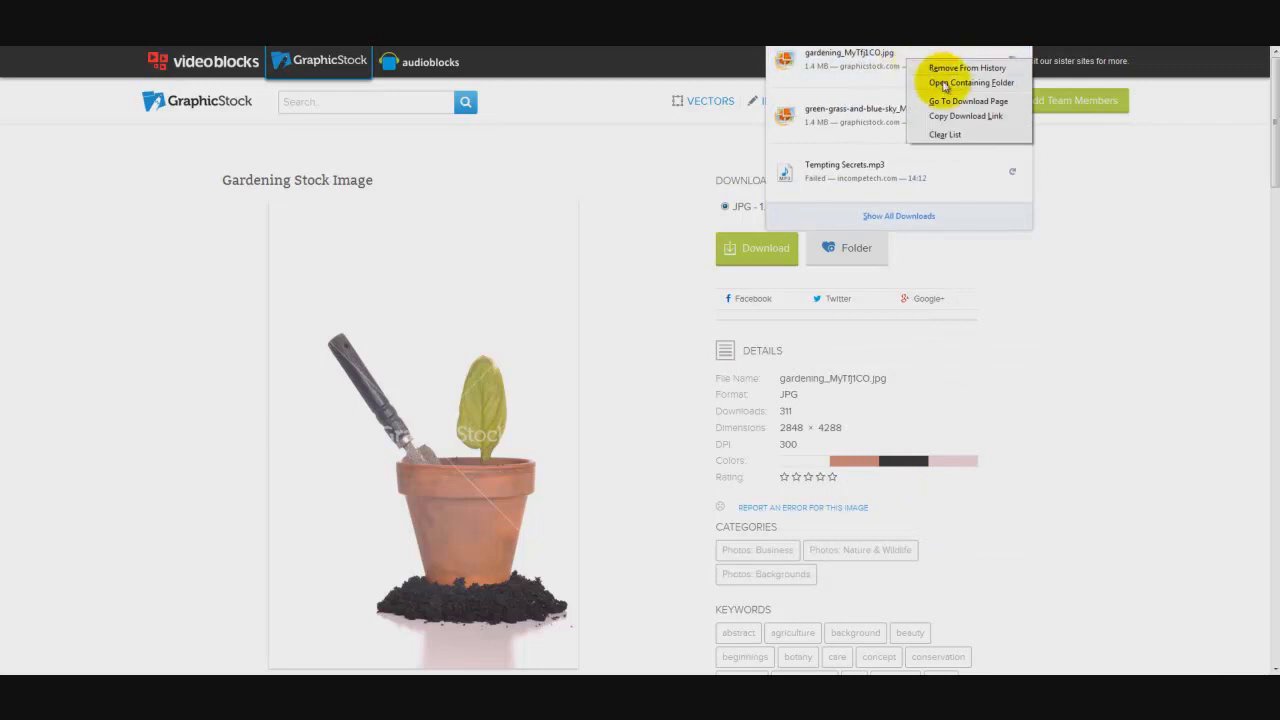
{"action": "left_click", "coordinate": [945, 82]}
{"action": "right_click", "coordinate": [687, 514]}
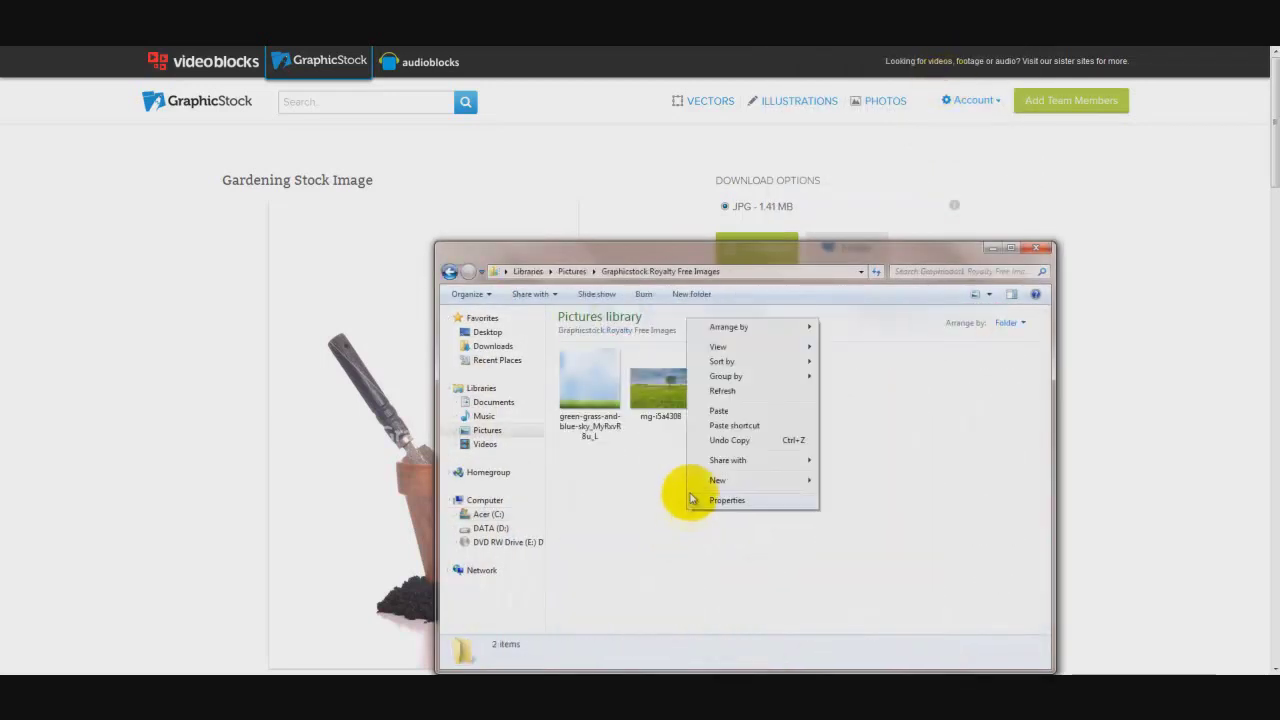
{"action": "left_click", "coordinate": [745, 413]}
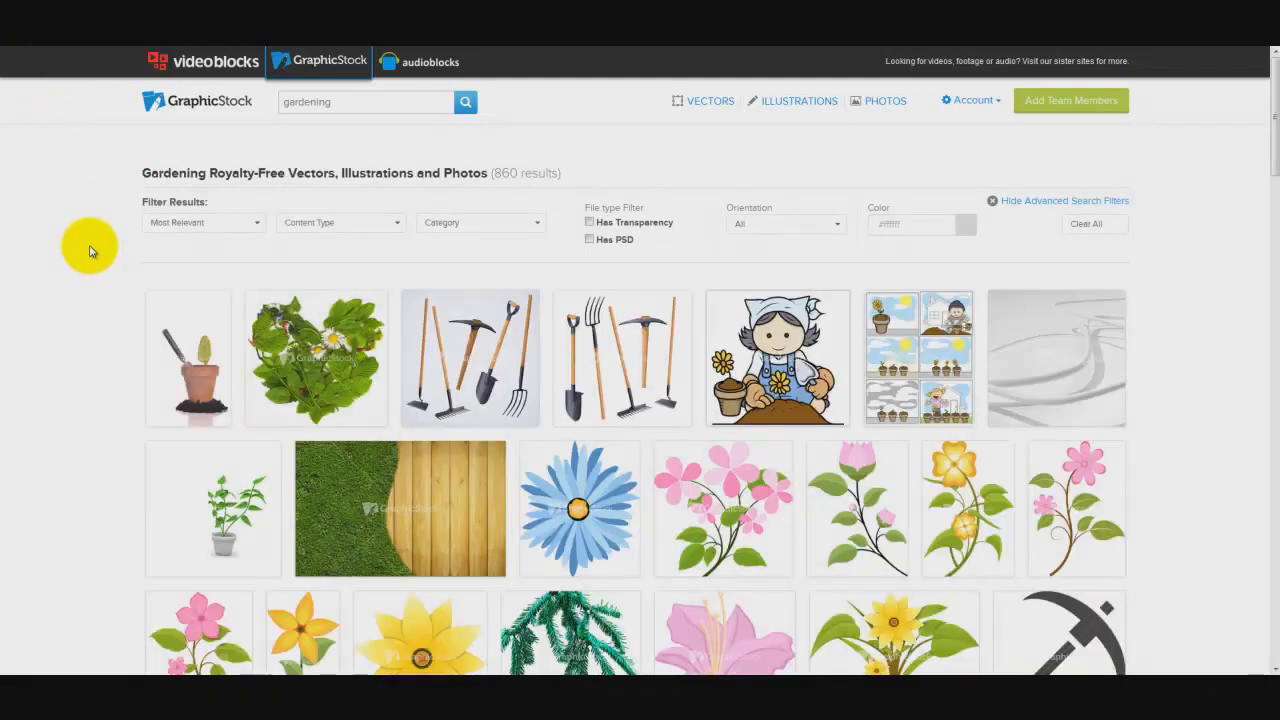
Step: Look through the gardening search results down to the end of the results page
{"action": "scroll", "coordinate": [530, 245], "scroll_direction": "down", "scroll_amount": 15}
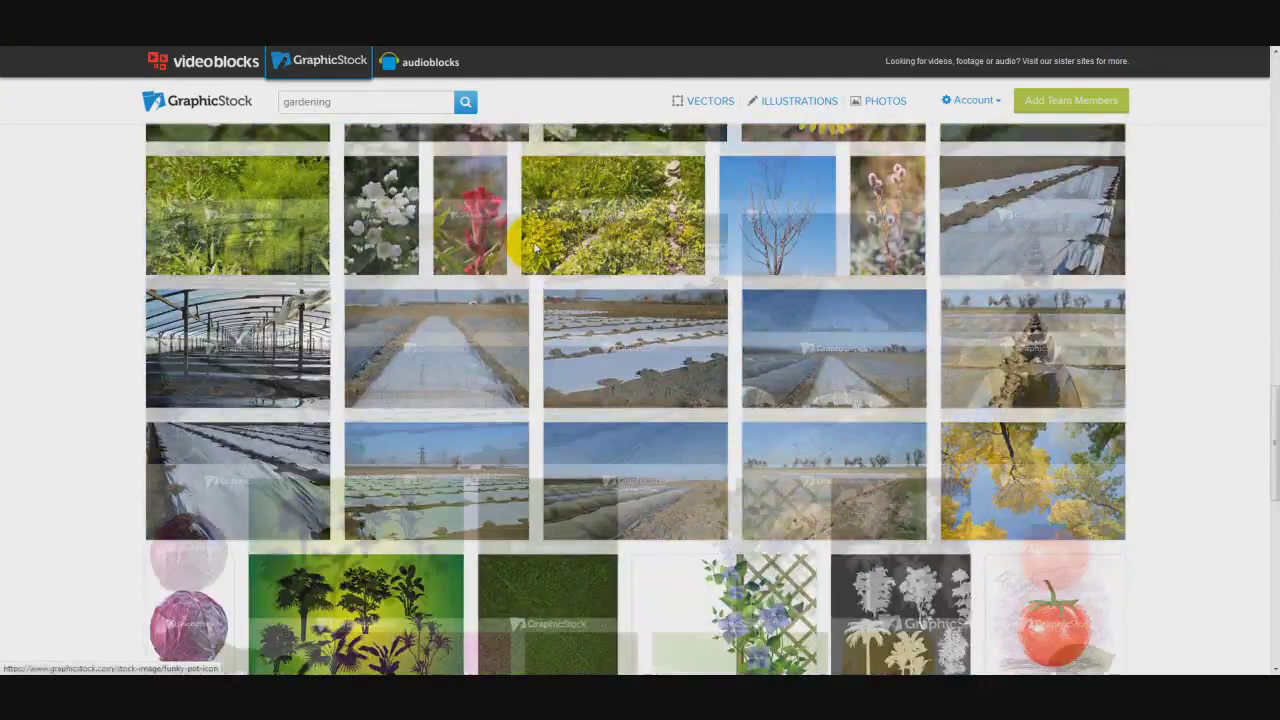
{"action": "scroll", "coordinate": [535, 248], "scroll_direction": "down", "scroll_amount": 3}
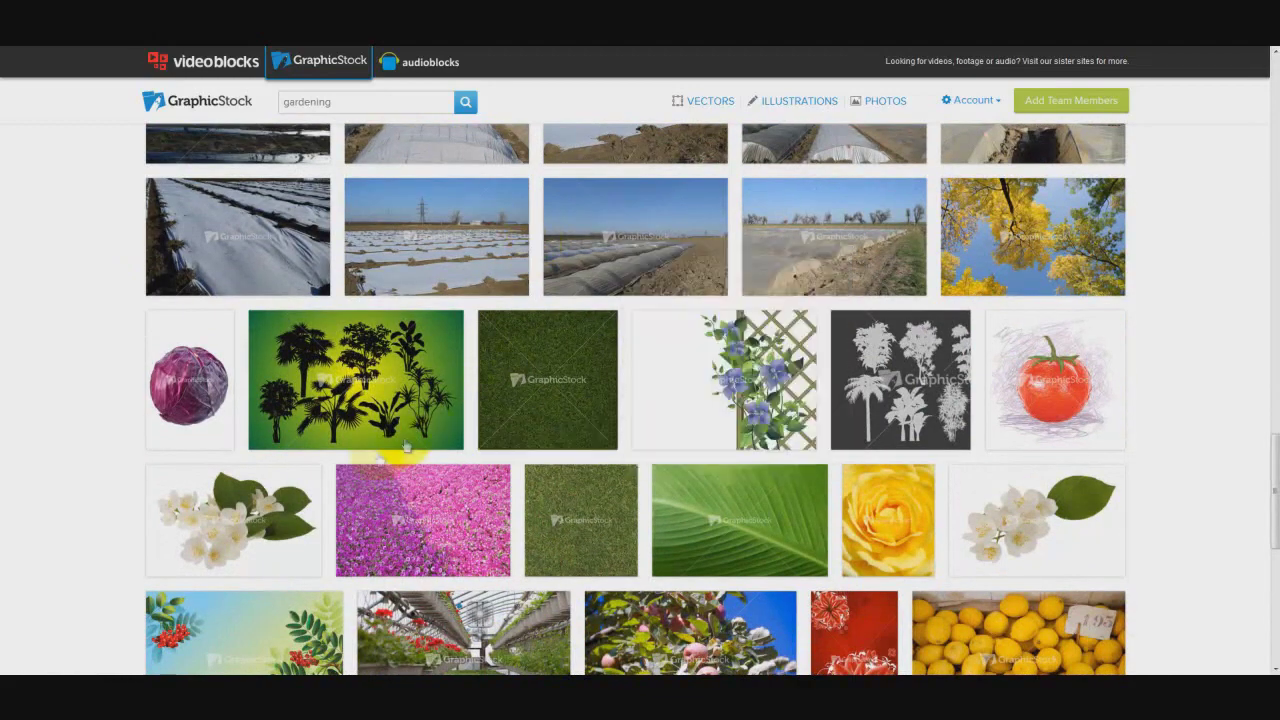
{"action": "scroll", "coordinate": [60, 540], "scroll_direction": "down", "scroll_amount": 5}
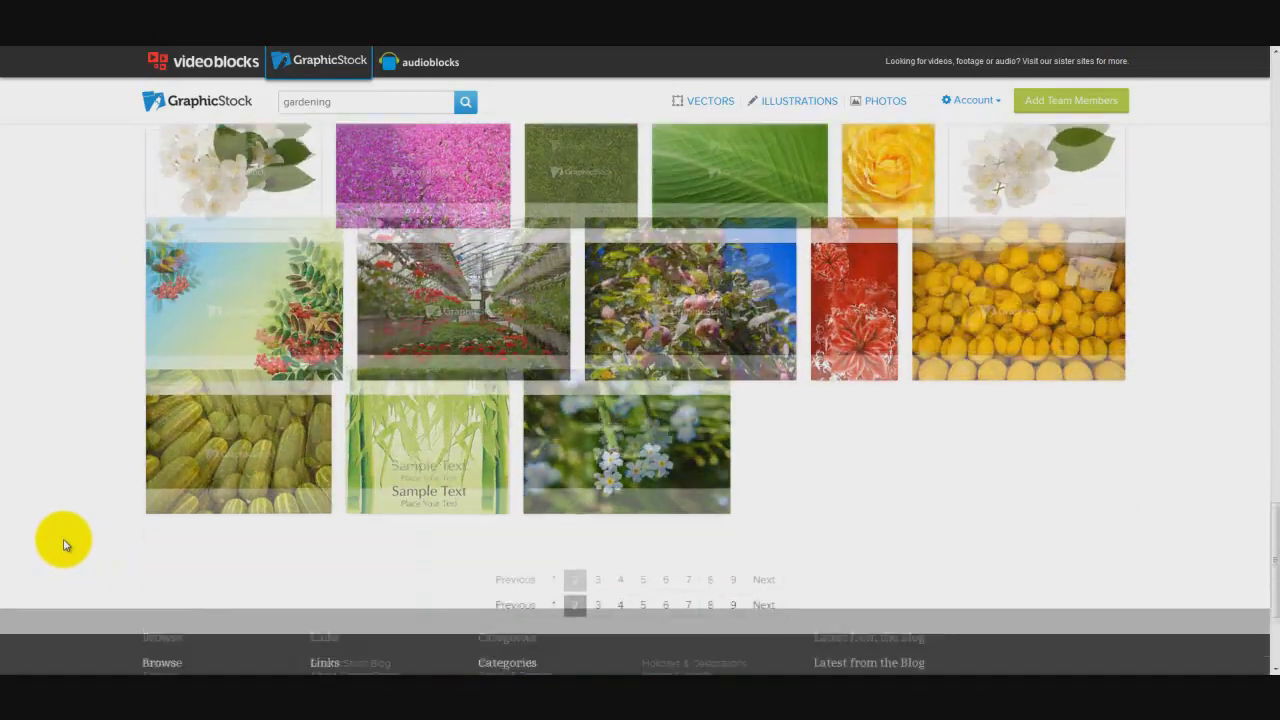
Step: Go to page 3 of the gardening results, open the Bundle Of Carrots image and download it as a JPG
{"action": "mouse_move", "coordinate": [427, 316]}
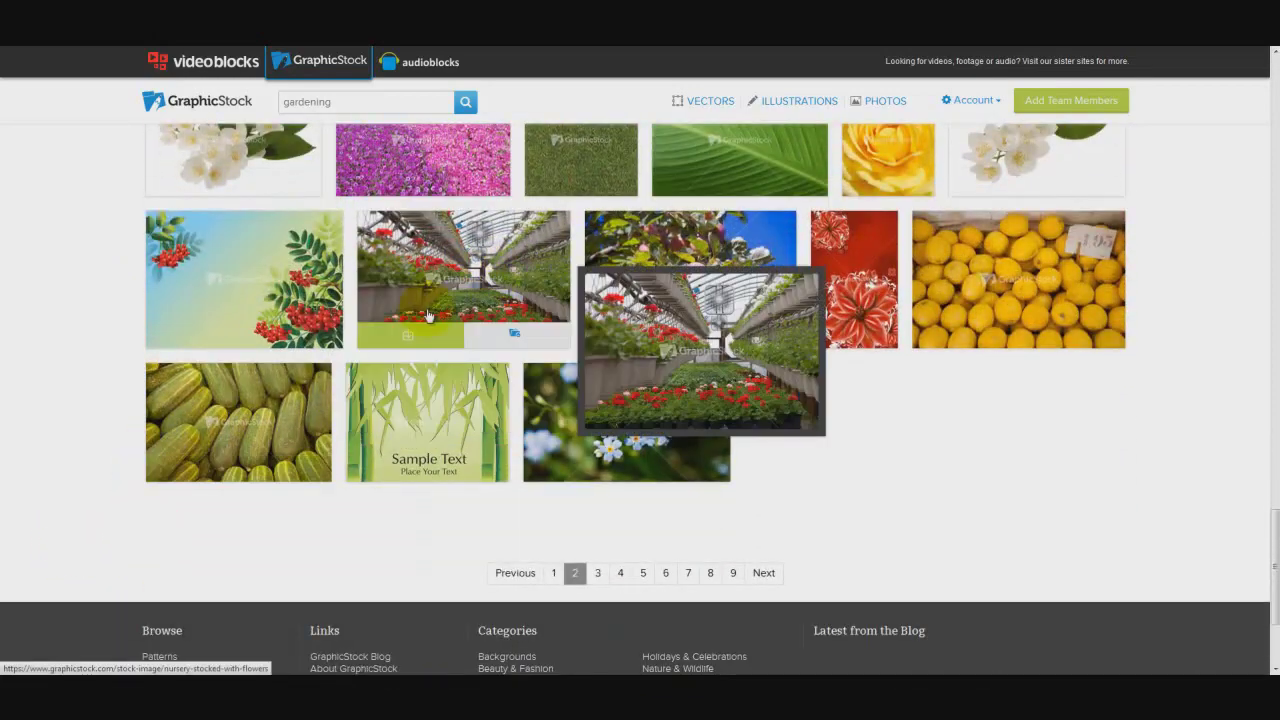
{"action": "left_click", "coordinate": [597, 572]}
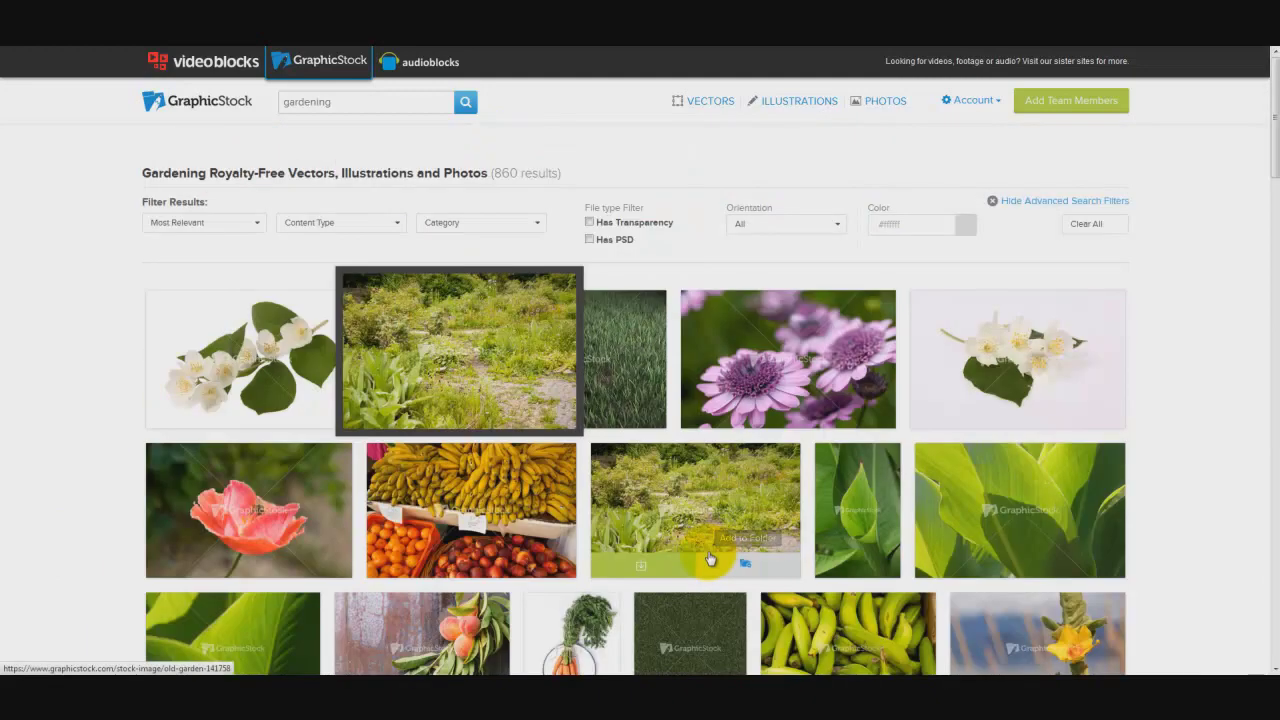
{"action": "scroll", "coordinate": [710, 558], "scroll_direction": "down", "scroll_amount": 3}
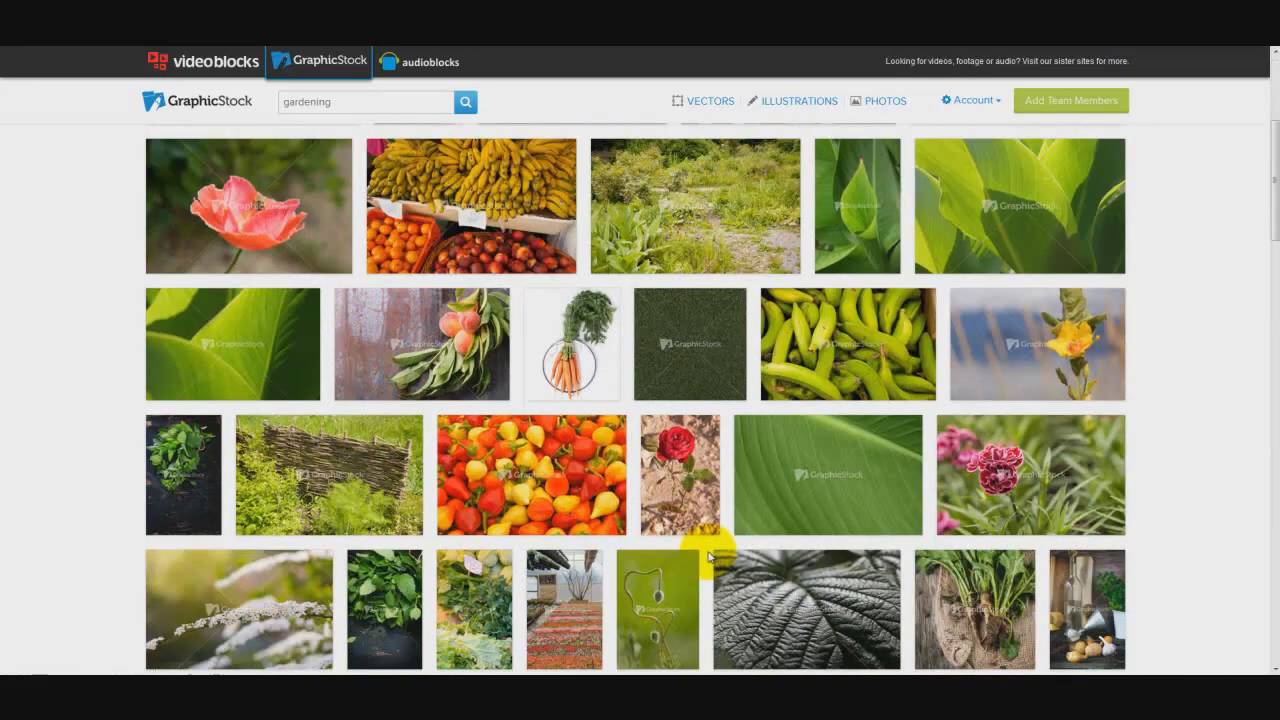
{"action": "mouse_move", "coordinate": [581, 362]}
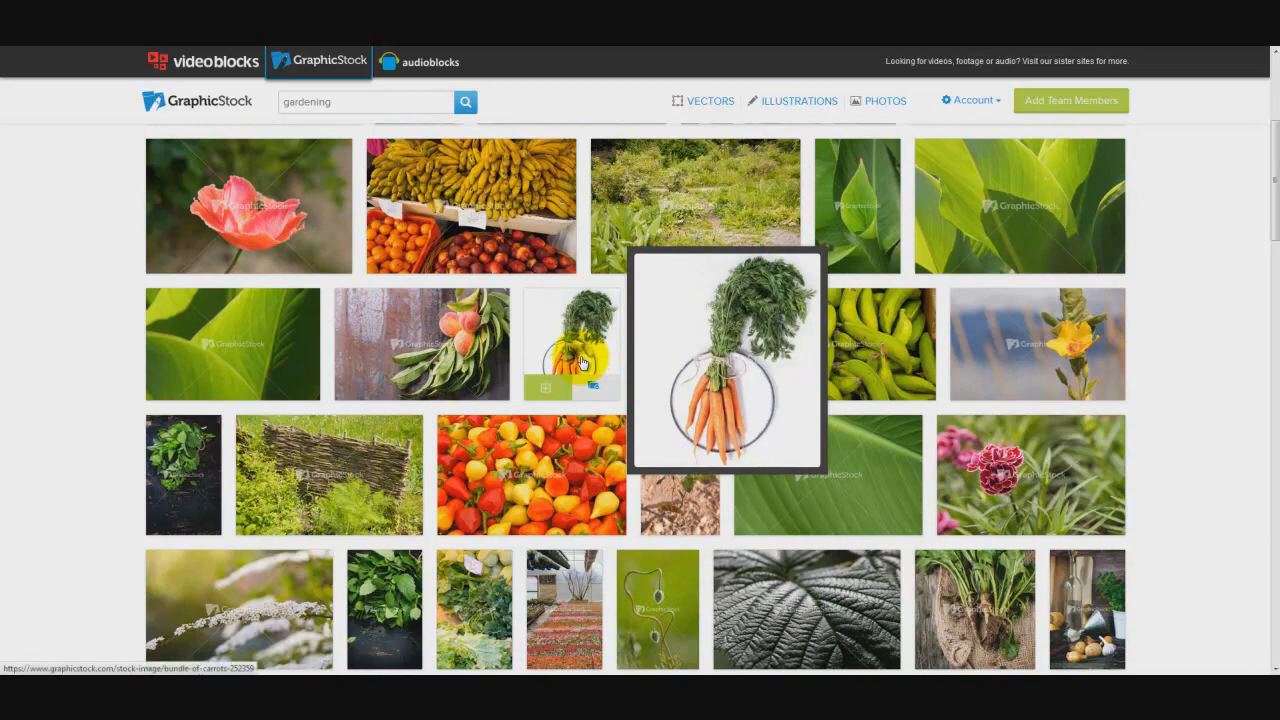
{"action": "left_click", "coordinate": [581, 362]}
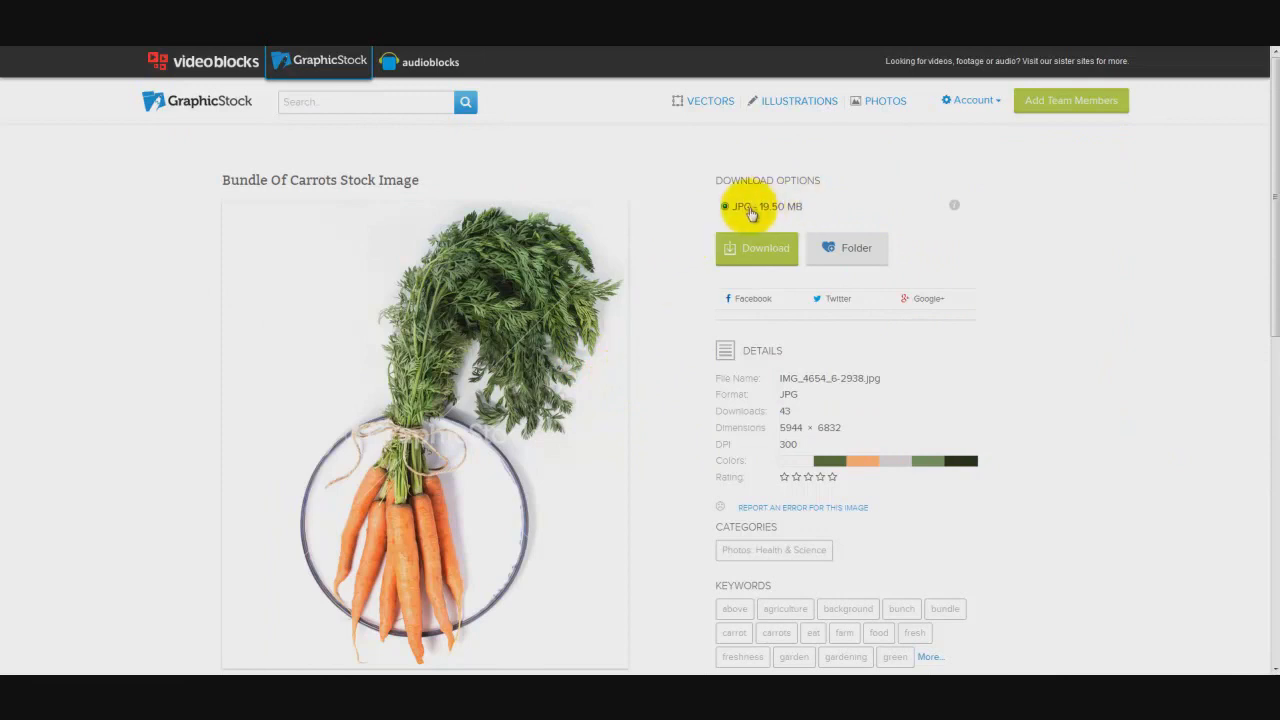
{"action": "left_click", "coordinate": [757, 256]}
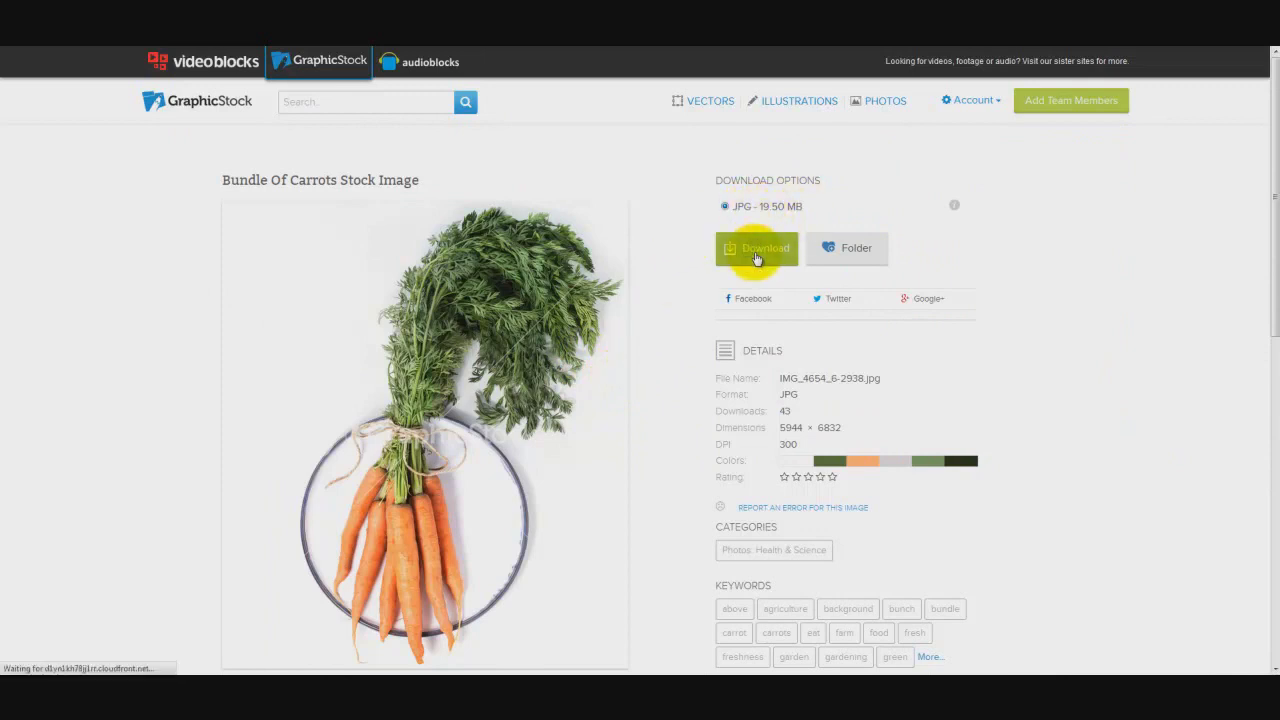
{"action": "left_click", "coordinate": [922, 544]}
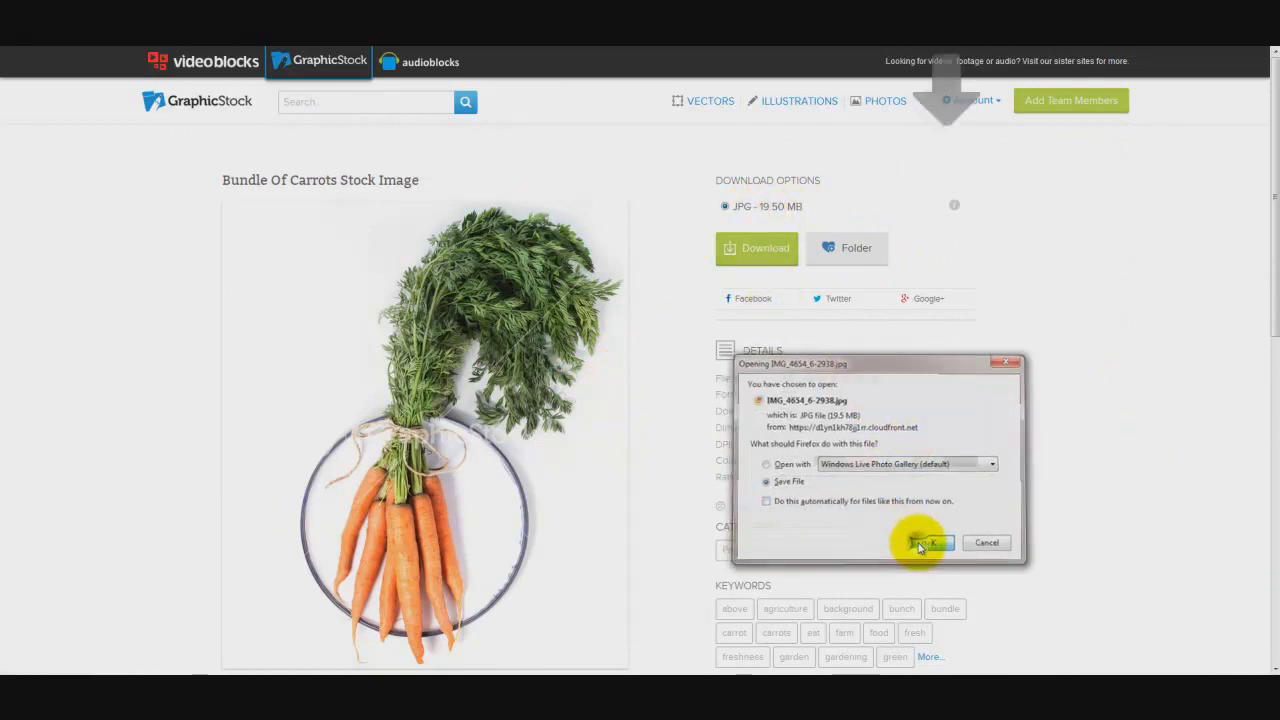
Step: Paste the downloaded carrots JPG, IMG_4654_6-2938, into the Graphicstock Royalty Free Images folder and close the folder window
{"action": "double_click", "coordinate": [674, 510]}
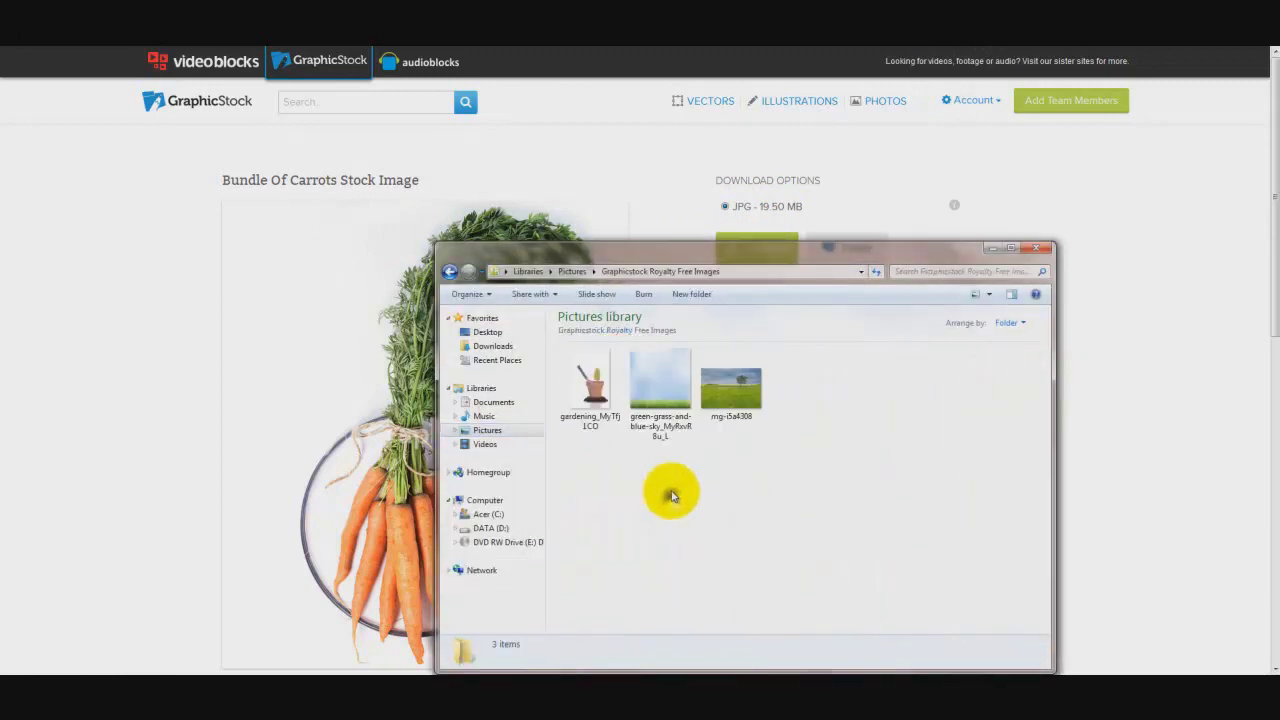
{"action": "right_click", "coordinate": [673, 505]}
{"action": "left_click", "coordinate": [712, 412]}
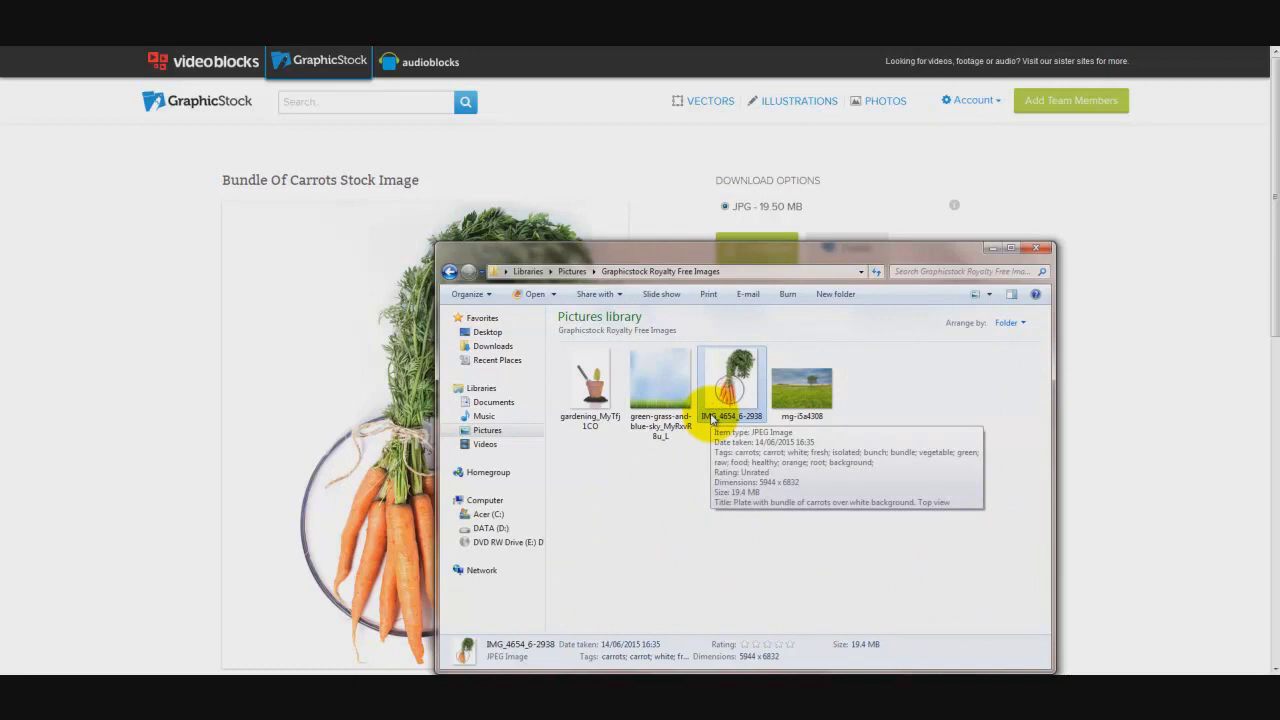
{"action": "left_click", "coordinate": [1038, 248]}
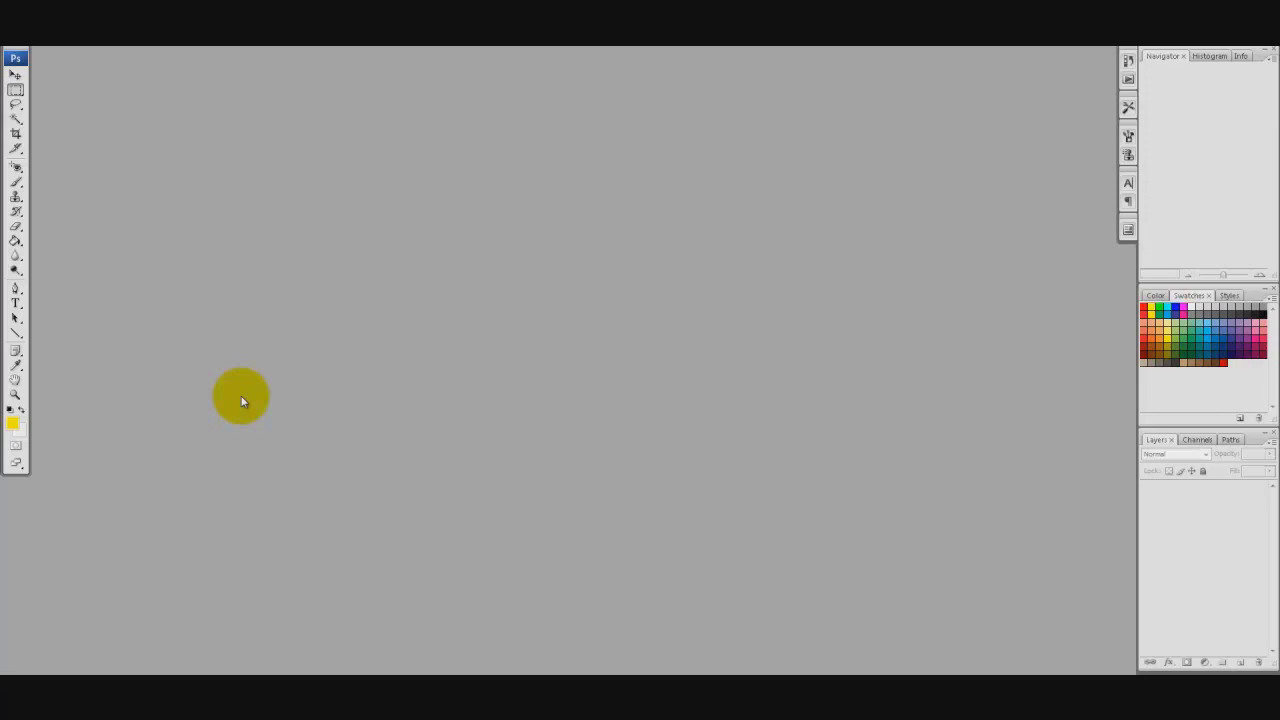
Step: Switch to Photoshop, create a new 1280 × 720 pixel document, and enlarge and reposition its window to show the whole canvas
{"action": "left_click", "coordinate": [15, 58]}
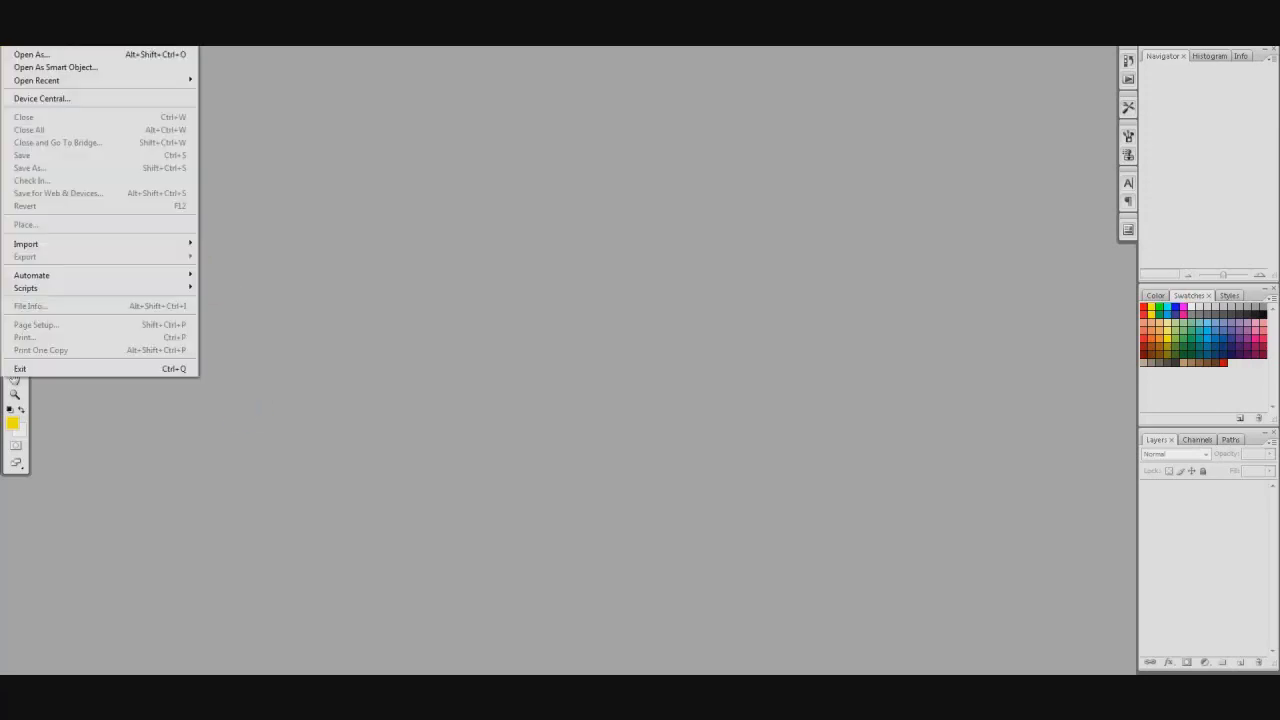
{"action": "key", "text": "ctrl+n"}
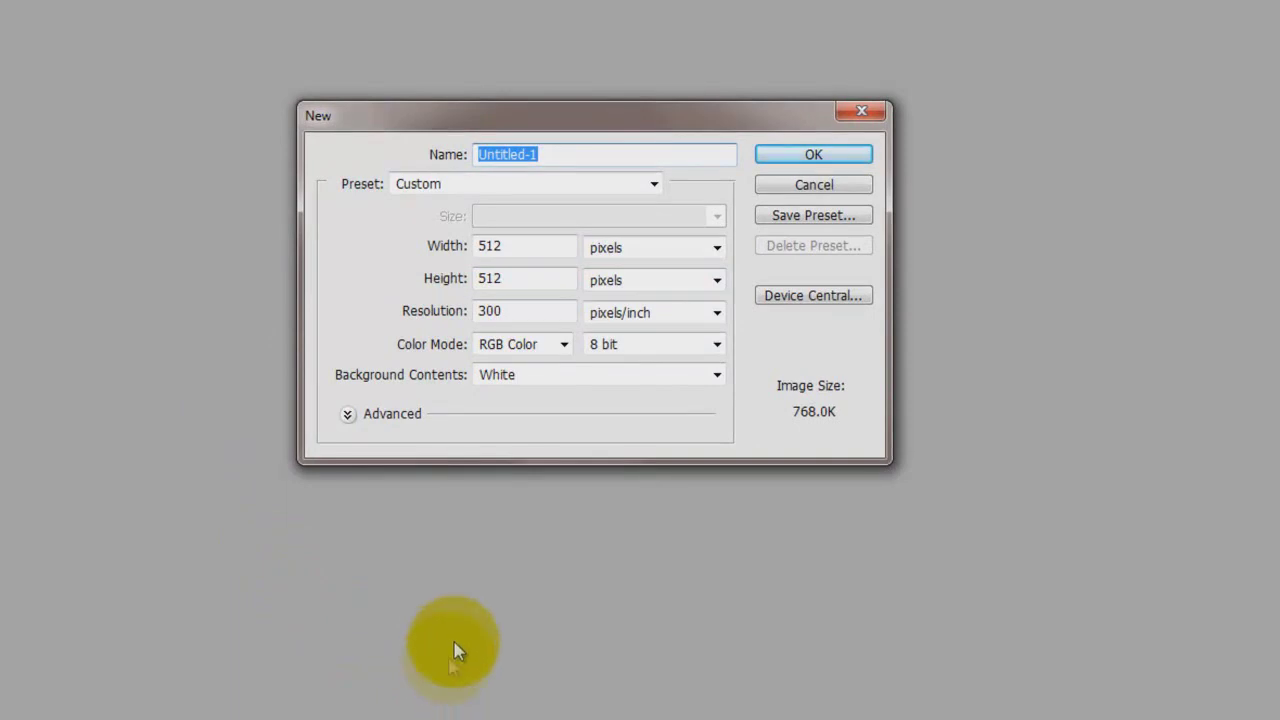
{"action": "left_click", "coordinate": [527, 248]}
{"action": "left_click_drag", "start_coordinate": [527, 248], "coordinate": [465, 258]}
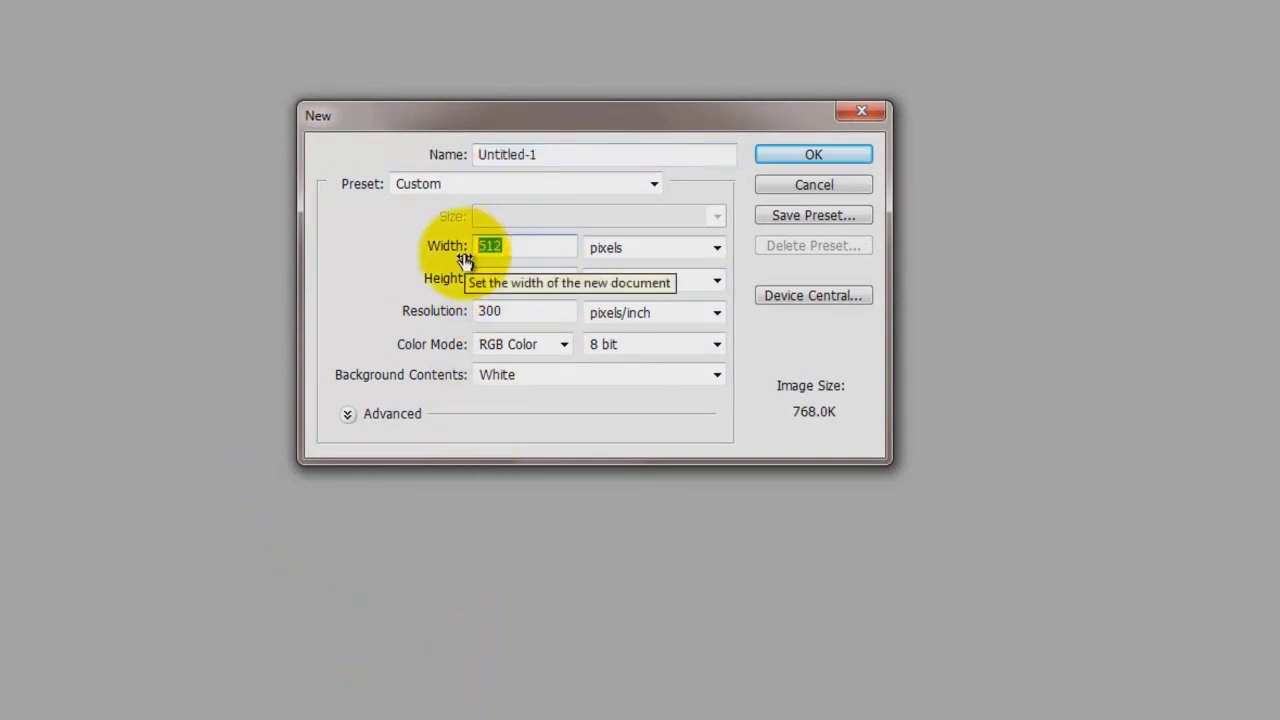
{"action": "type", "text": "12"}
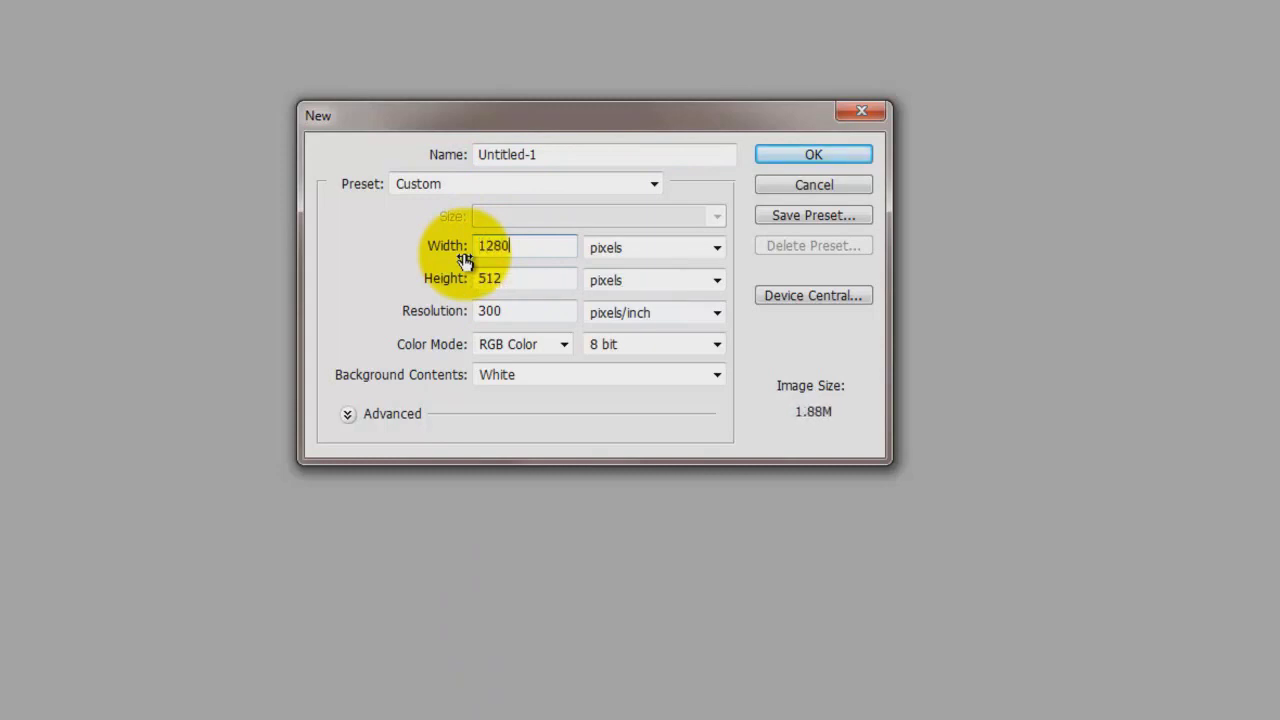
{"action": "left_click_drag", "start_coordinate": [508, 280], "coordinate": [472, 280]}
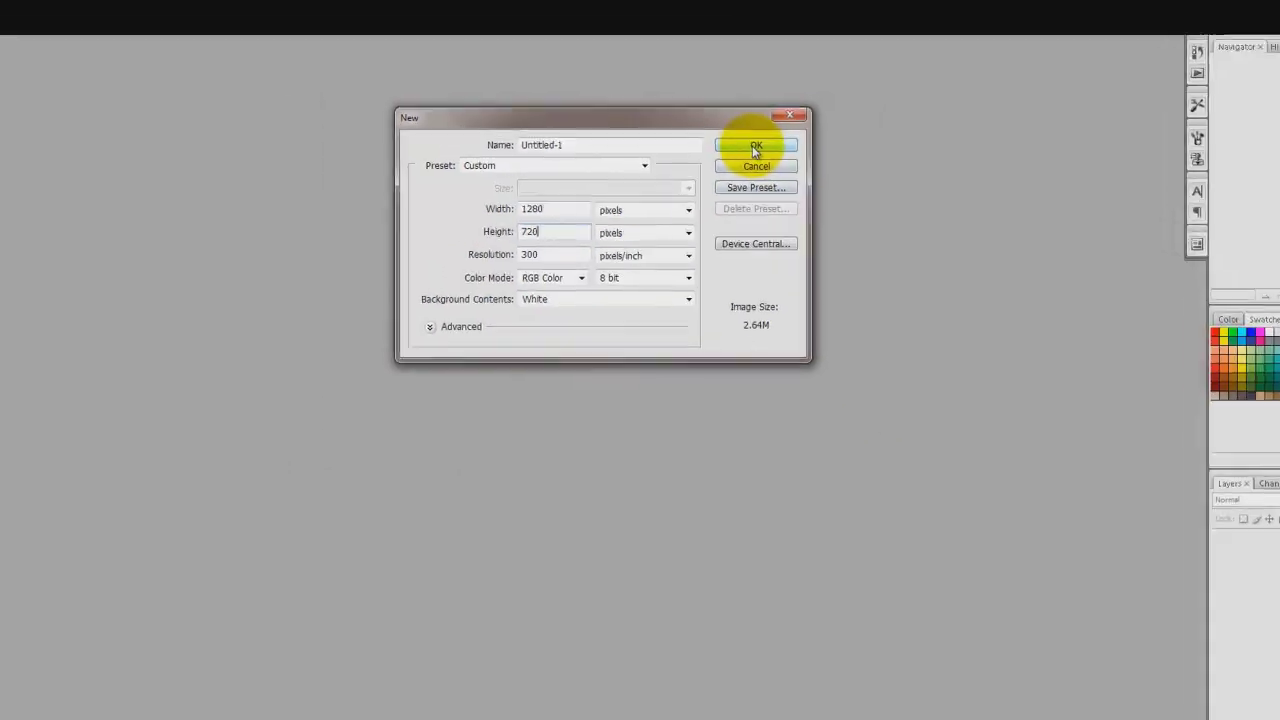
{"action": "left_click", "coordinate": [756, 148]}
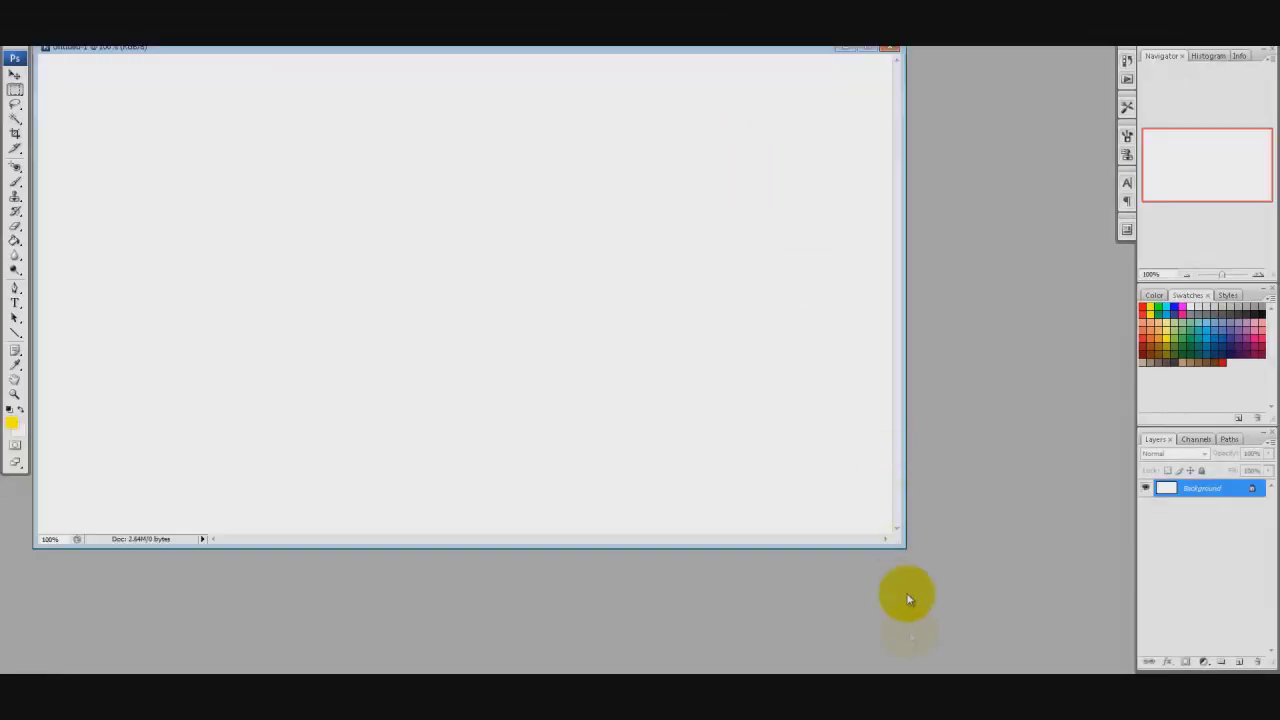
{"action": "left_click_drag", "start_coordinate": [898, 545], "coordinate": [946, 587]}
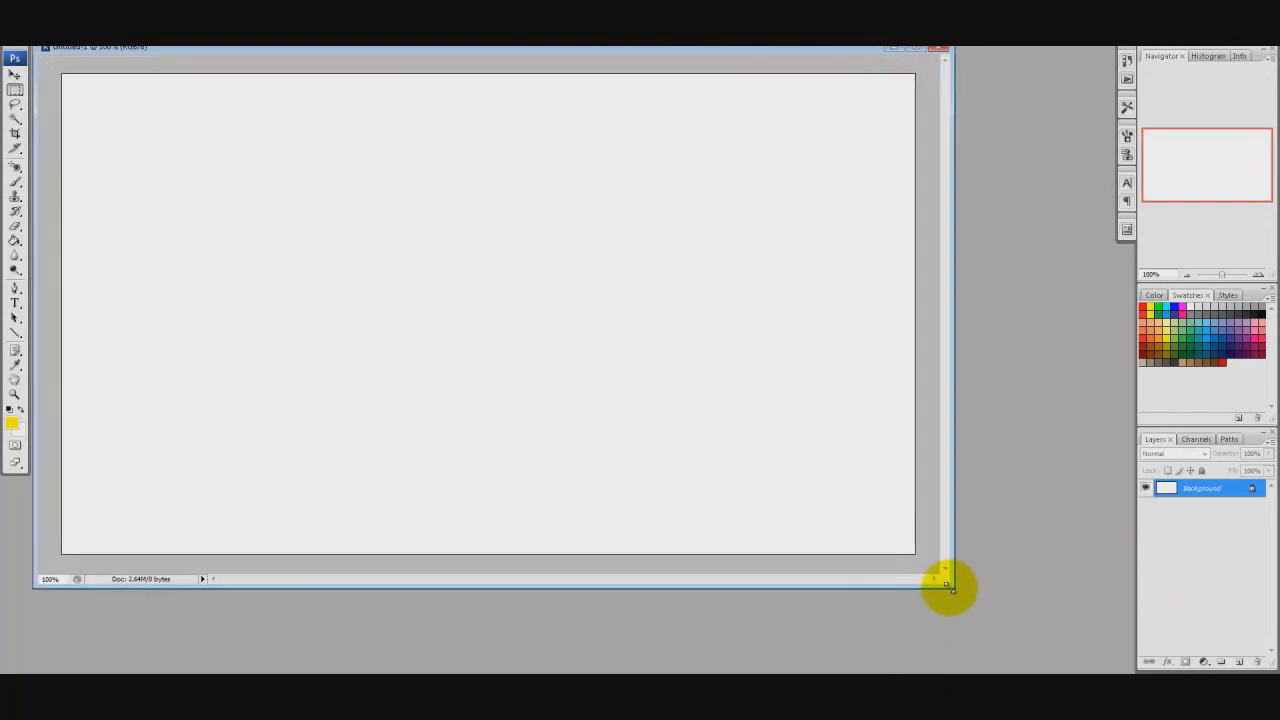
{"action": "left_click_drag", "start_coordinate": [497, 48], "coordinate": [543, 58]}
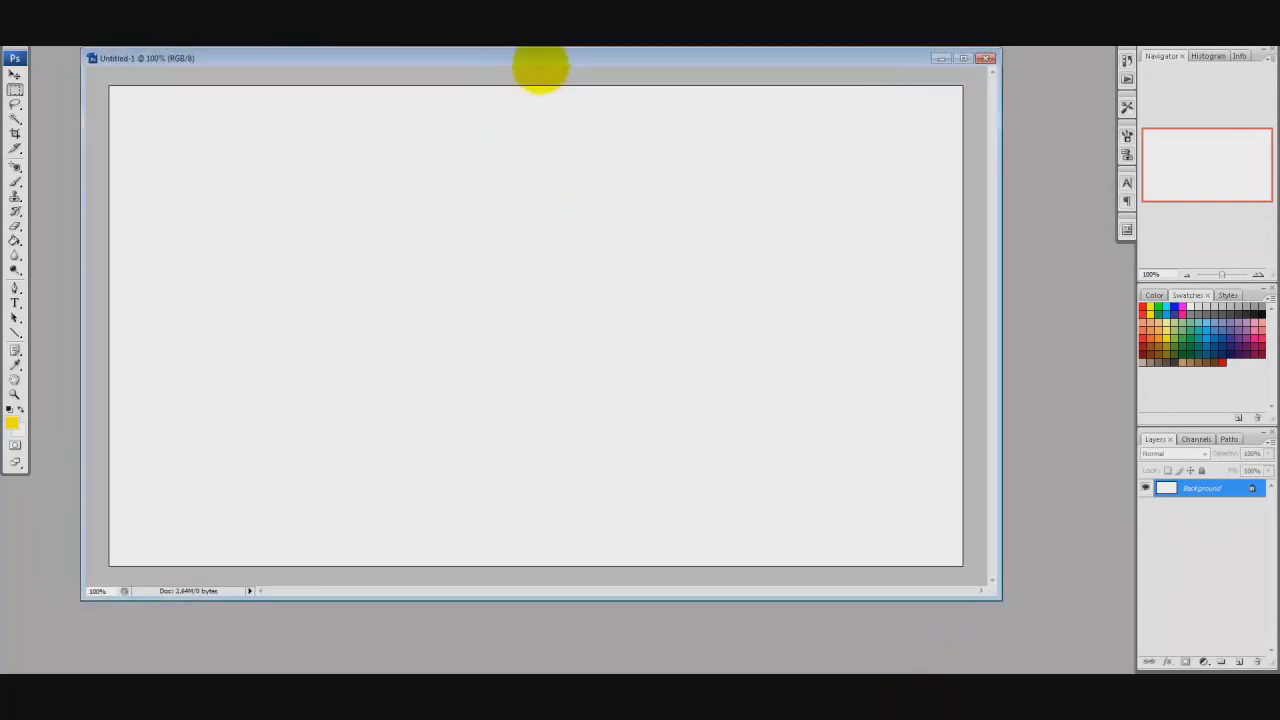
Step: Open the gardening, green-grass-and-blue-sky and IMG_4654_6-2938 images together from the Graphicstock Royalty Free Images folder
{"action": "key", "text": "alt+f"}
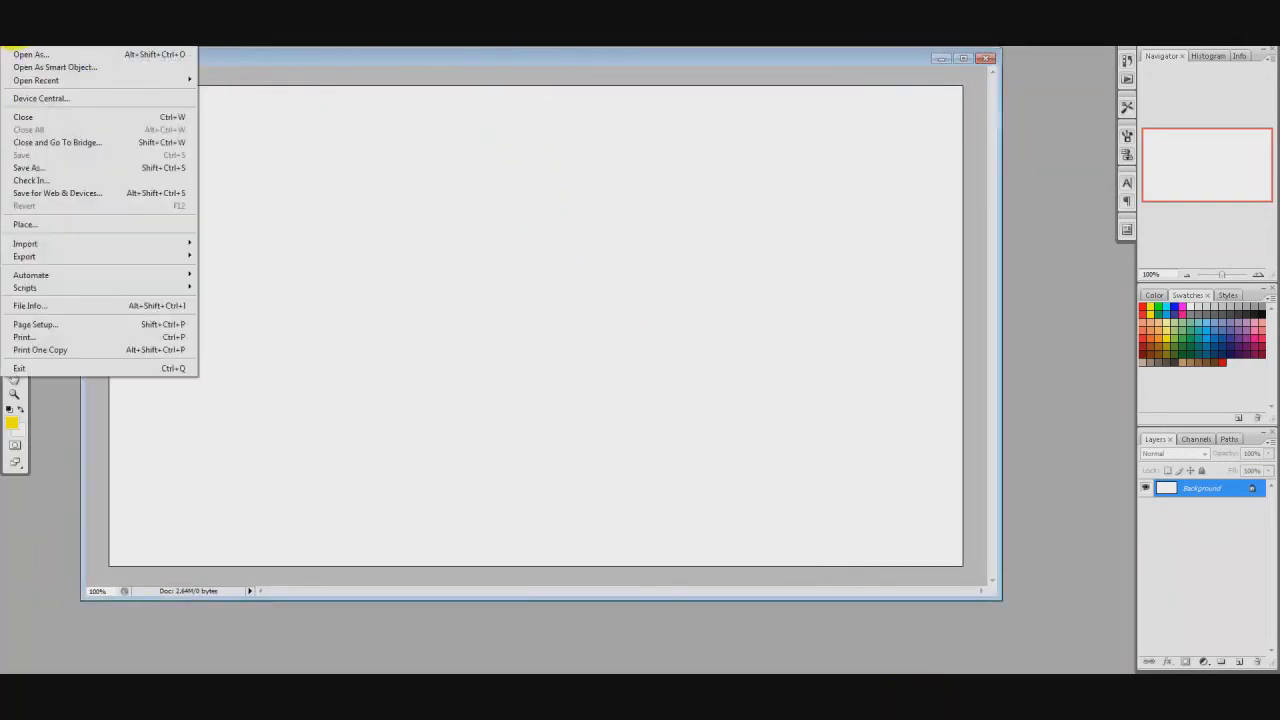
{"action": "key", "text": "ctrl+o"}
{"action": "left_click", "coordinate": [720, 143]}
{"action": "left_click", "coordinate": [648, 150], "text": "ctrl"}
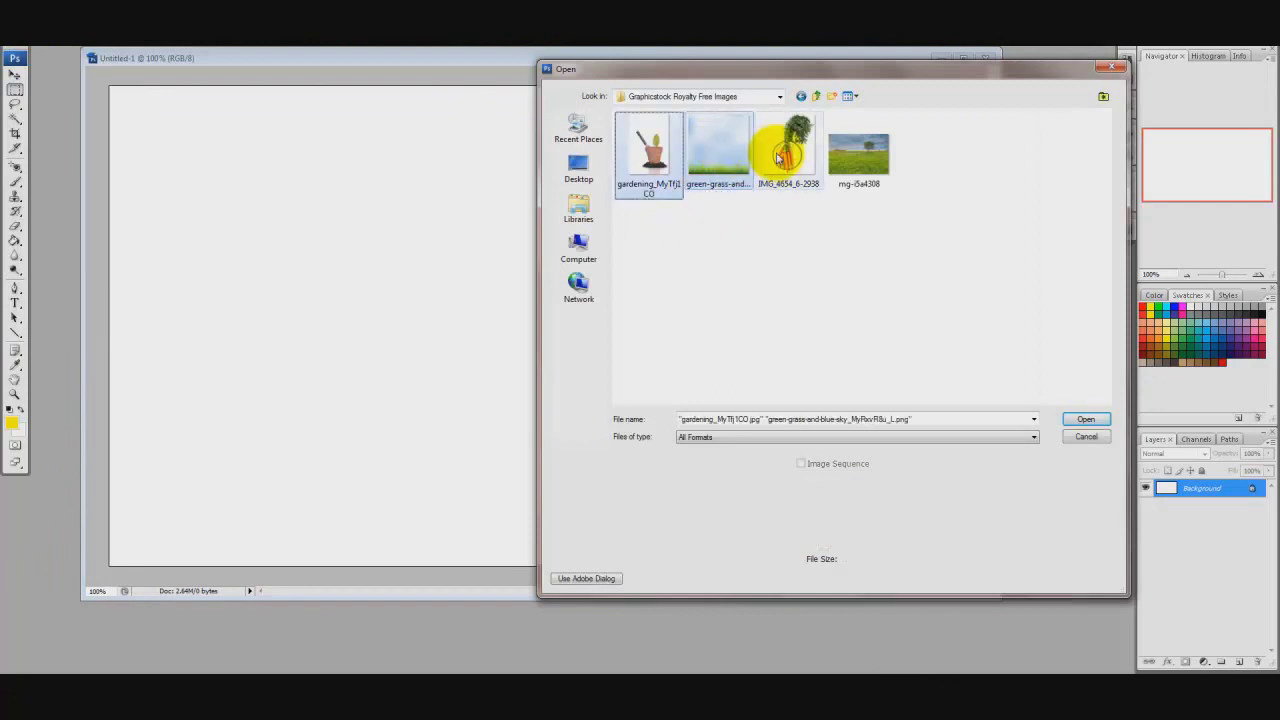
{"action": "left_click", "coordinate": [780, 158], "text": "ctrl"}
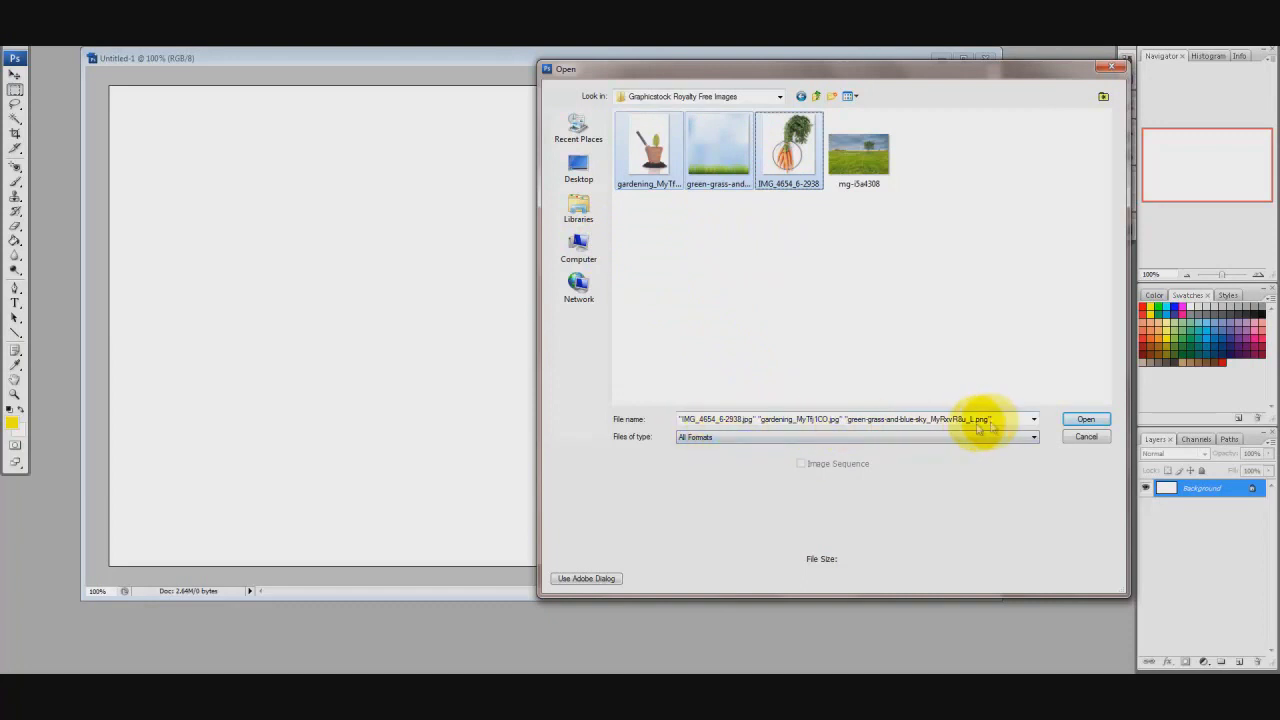
{"action": "left_click", "coordinate": [1087, 420]}
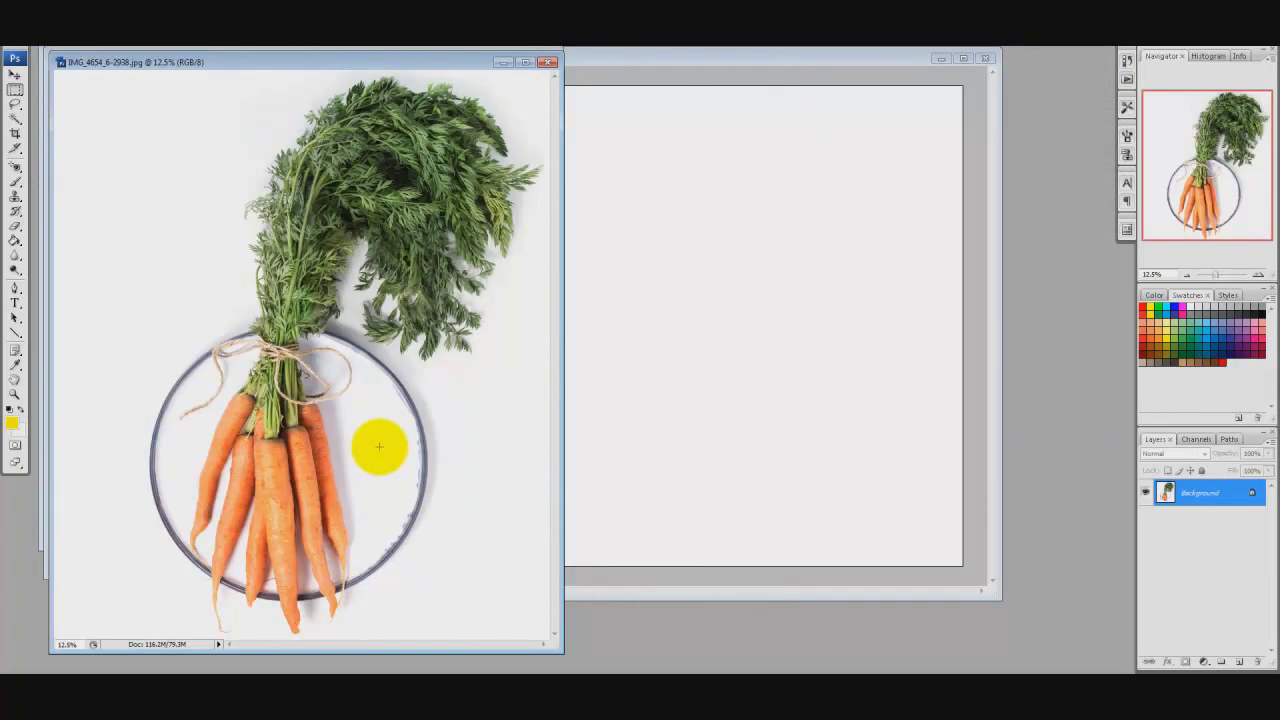
Step: Spread out the opened image windows and copy the grass-and-sky picture into the Untitled-1 document with the Move tool
{"action": "left_click_drag", "start_coordinate": [257, 63], "coordinate": [262, 148]}
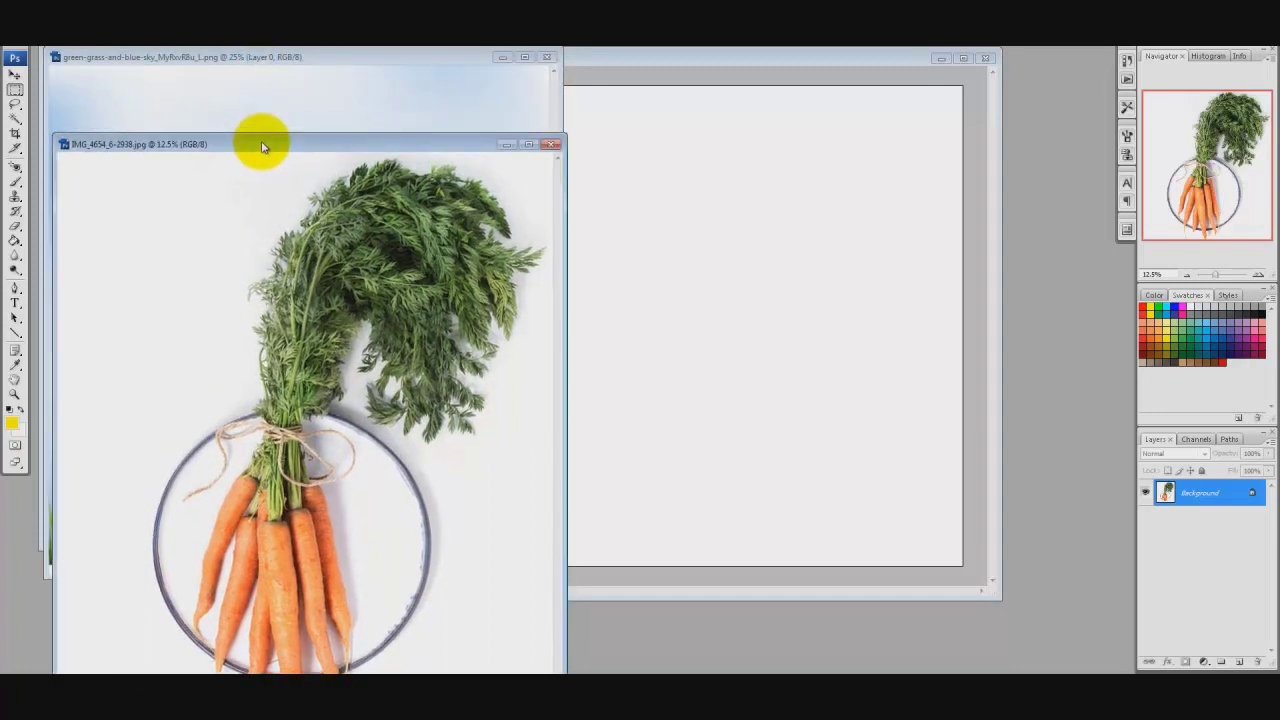
{"action": "left_click_drag", "start_coordinate": [263, 57], "coordinate": [263, 243]}
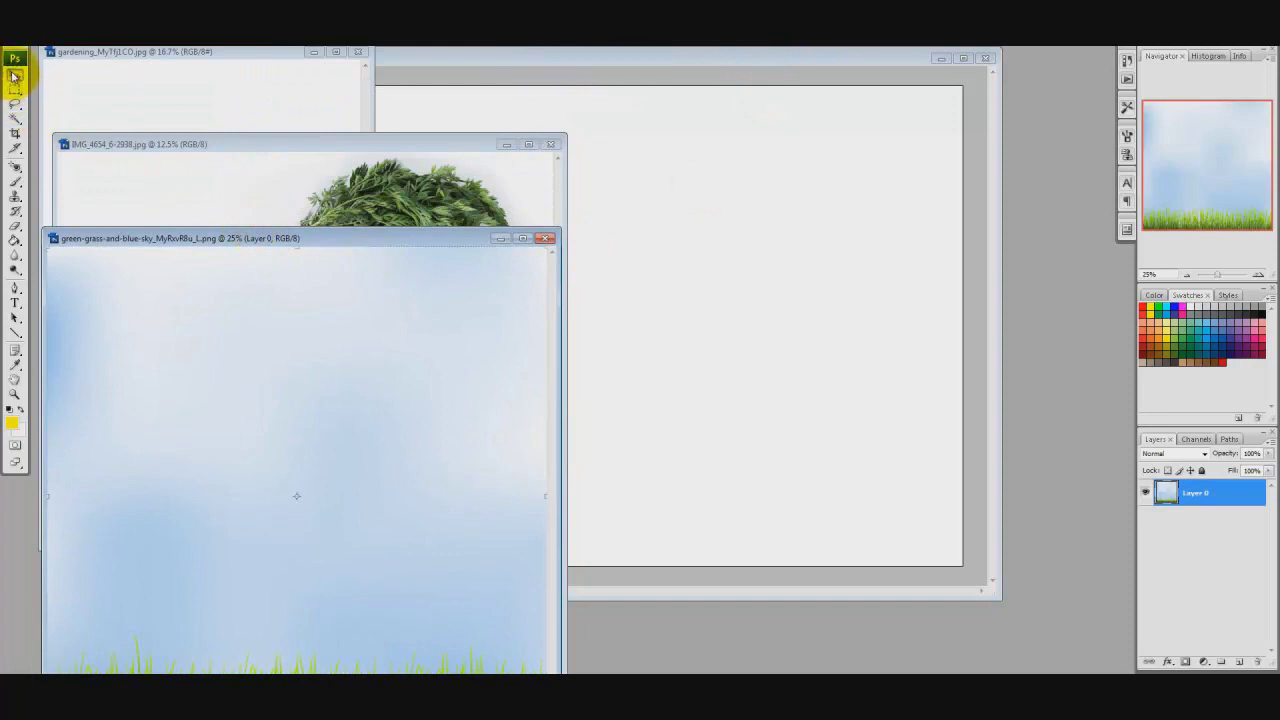
{"action": "left_click", "coordinate": [15, 78]}
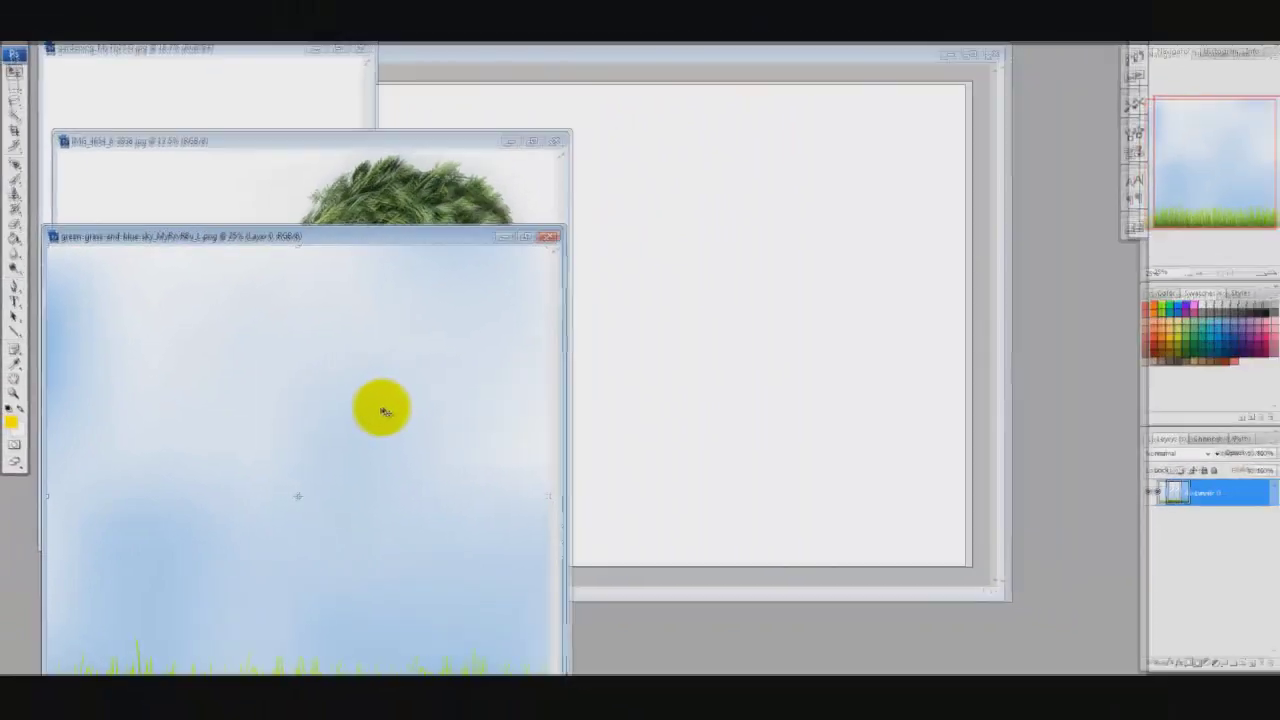
{"action": "left_click_drag", "start_coordinate": [382, 411], "coordinate": [624, 340]}
{"action": "left_click_drag", "start_coordinate": [695, 308], "coordinate": [696, 310]}
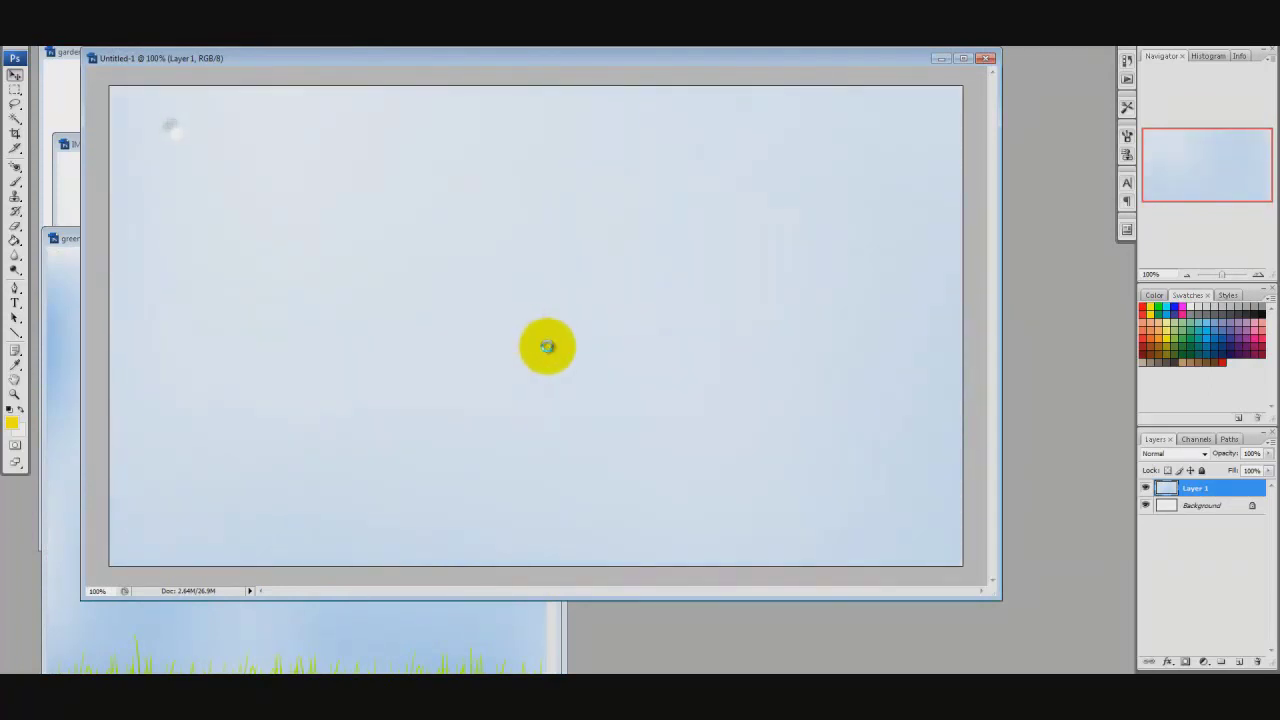
Step: Scale down and reposition the grass-and-sky layer so that it exactly fills the canvas with the grass along the lower edge
{"action": "left_click_drag", "start_coordinate": [382, 270], "coordinate": [510, 336]}
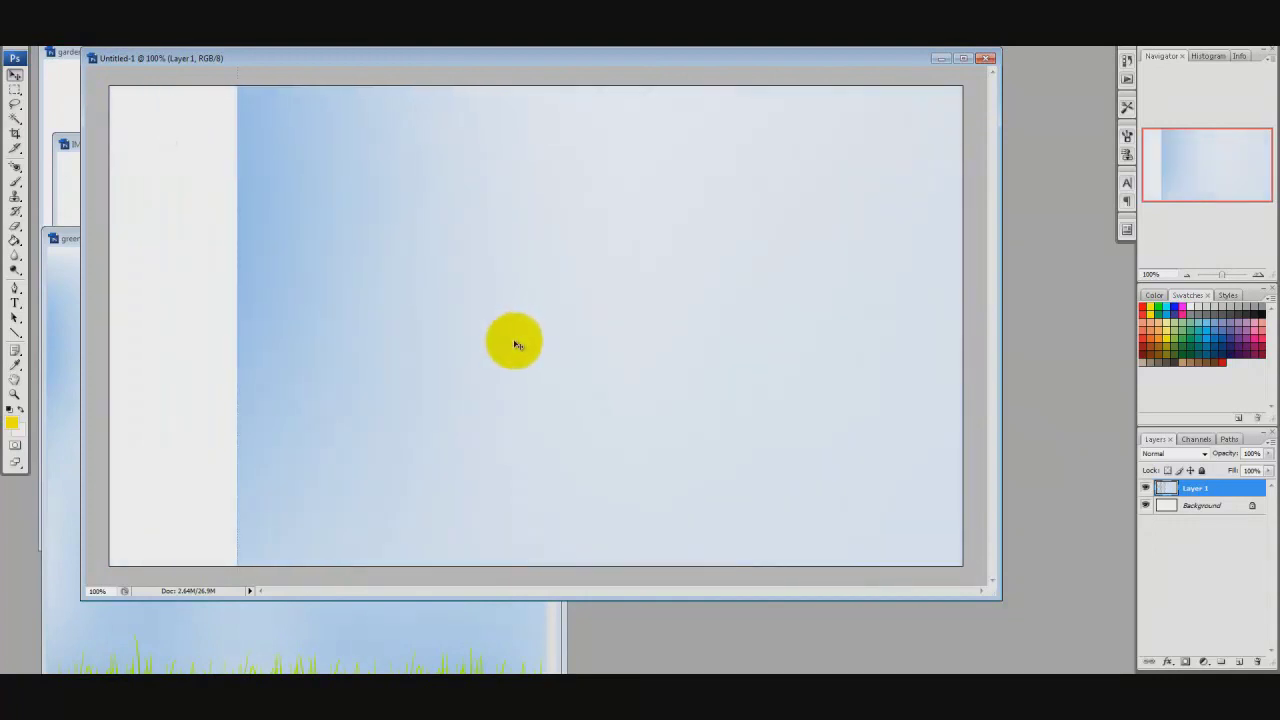
{"action": "left_click_drag", "start_coordinate": [325, 143], "coordinate": [286, 329]}
{"action": "left_click_drag", "start_coordinate": [258, 122], "coordinate": [249, 339]}
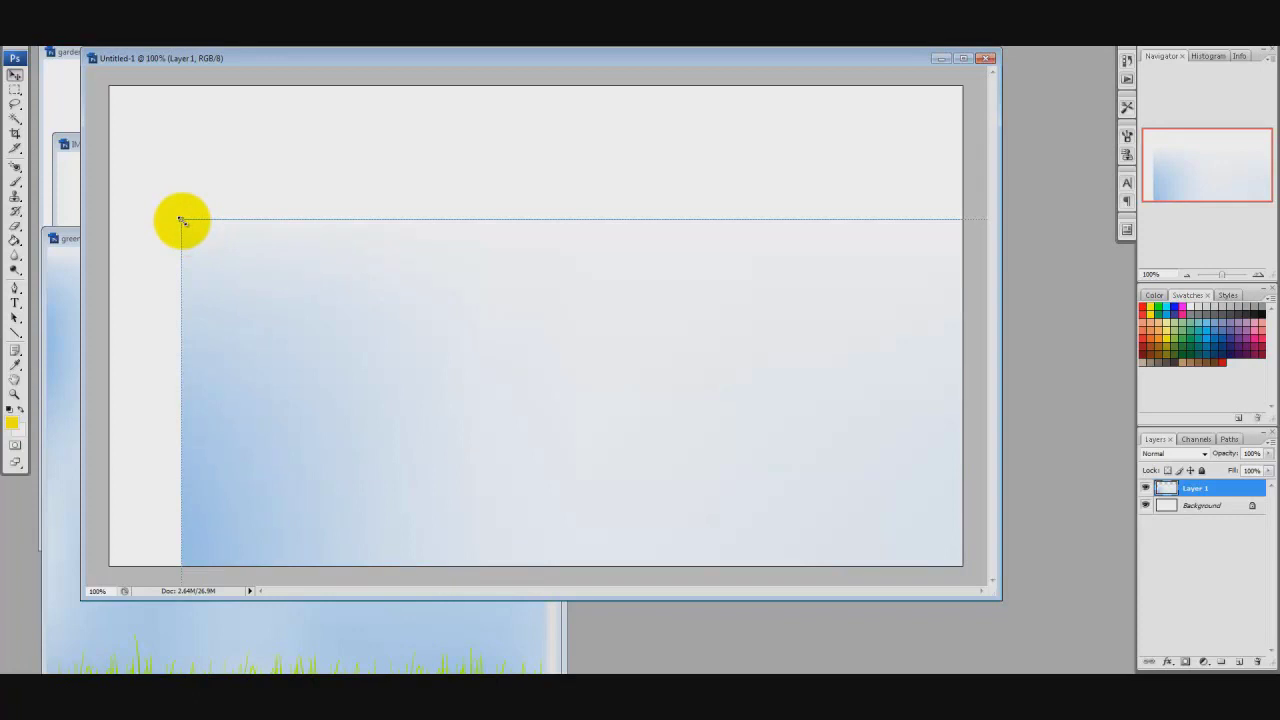
{"action": "left_click_drag", "start_coordinate": [181, 219], "coordinate": [672, 492]}
{"action": "left_click_drag", "start_coordinate": [731, 529], "coordinate": [717, 503]}
{"action": "left_click_drag", "start_coordinate": [789, 538], "coordinate": [334, 197]}
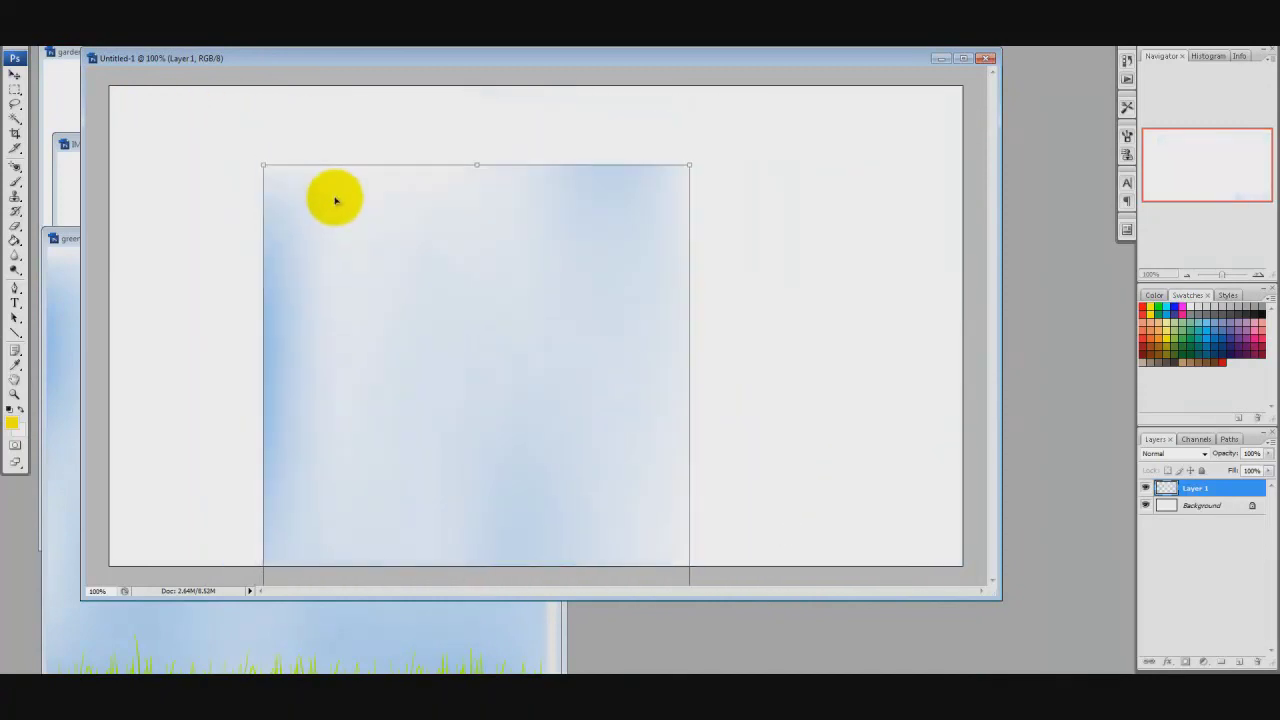
{"action": "left_click_drag", "start_coordinate": [263, 164], "coordinate": [229, 506]}
{"action": "left_click_drag", "start_coordinate": [280, 547], "coordinate": [411, 177]}
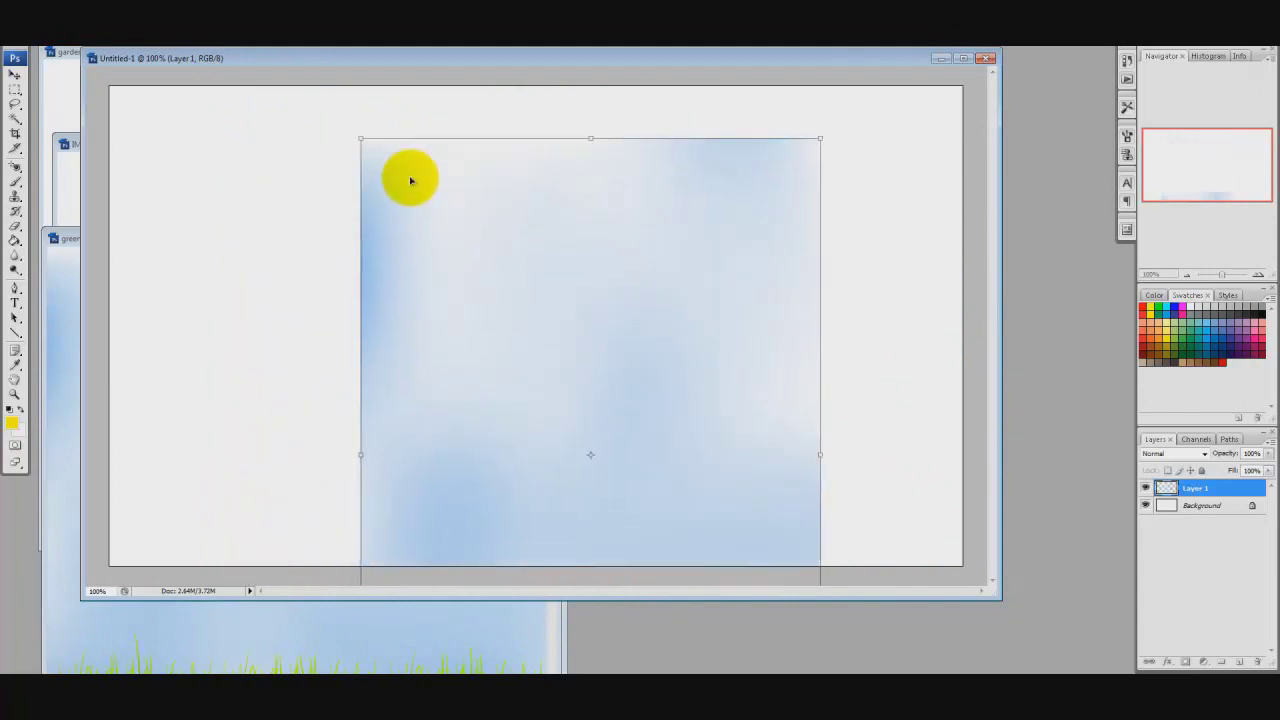
{"action": "left_click_drag", "start_coordinate": [361, 138], "coordinate": [240, 469]}
{"action": "left_click_drag", "start_coordinate": [291, 527], "coordinate": [429, 320]}
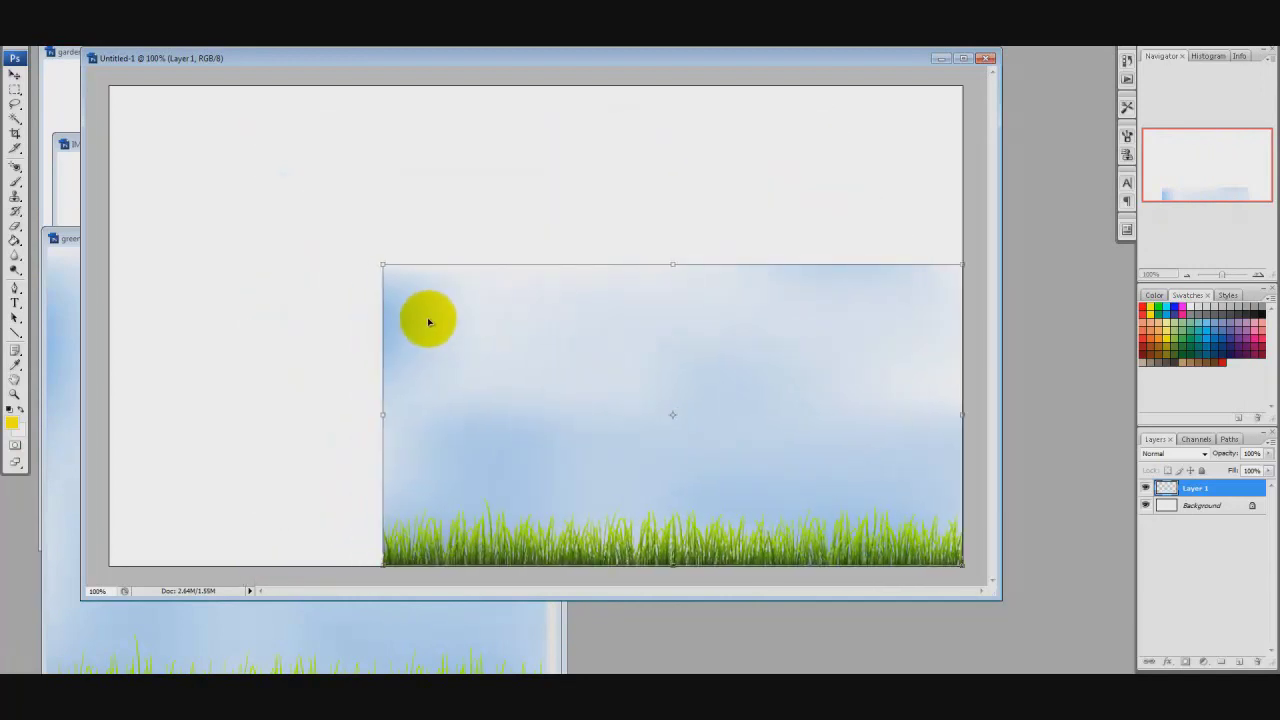
{"action": "left_click_drag", "start_coordinate": [381, 263], "coordinate": [112, 89]}
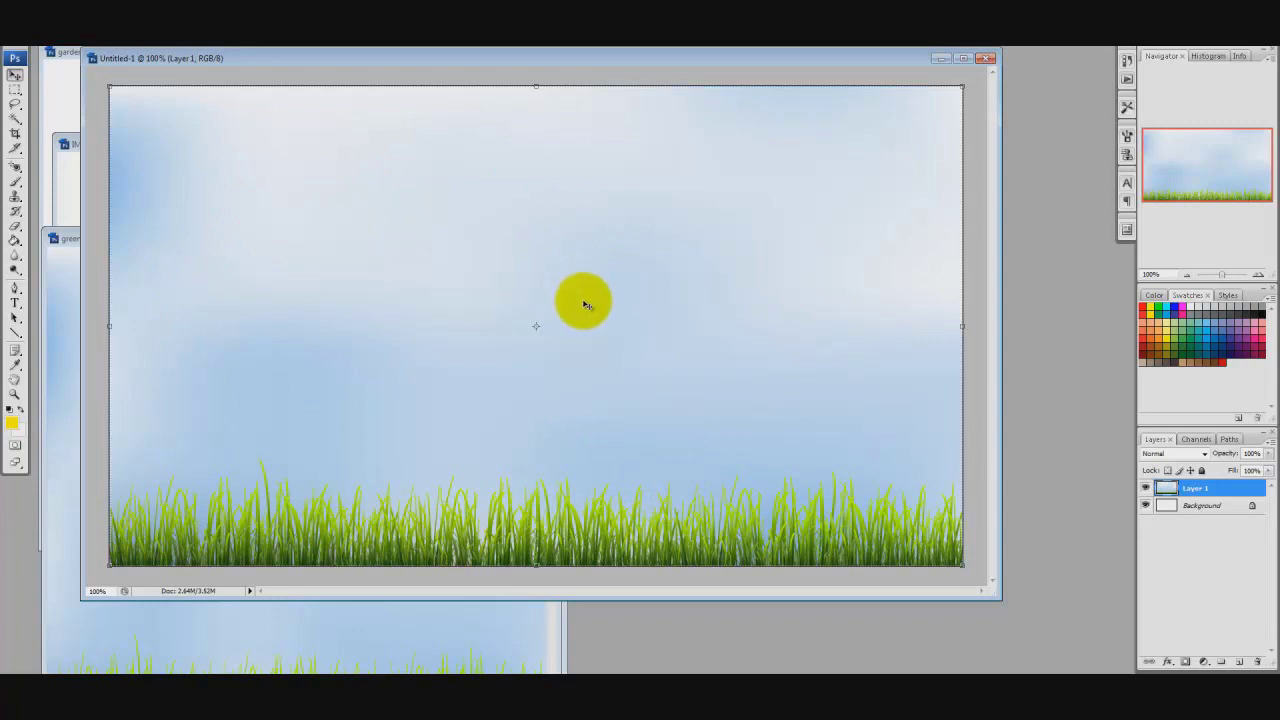
Step: Move the Untitled-1 window aside, close the grass-and-sky source image and bring the carrots image to the front
{"action": "left_click_drag", "start_coordinate": [251, 66], "coordinate": [400, 91]}
{"action": "left_click", "coordinate": [155, 238]}
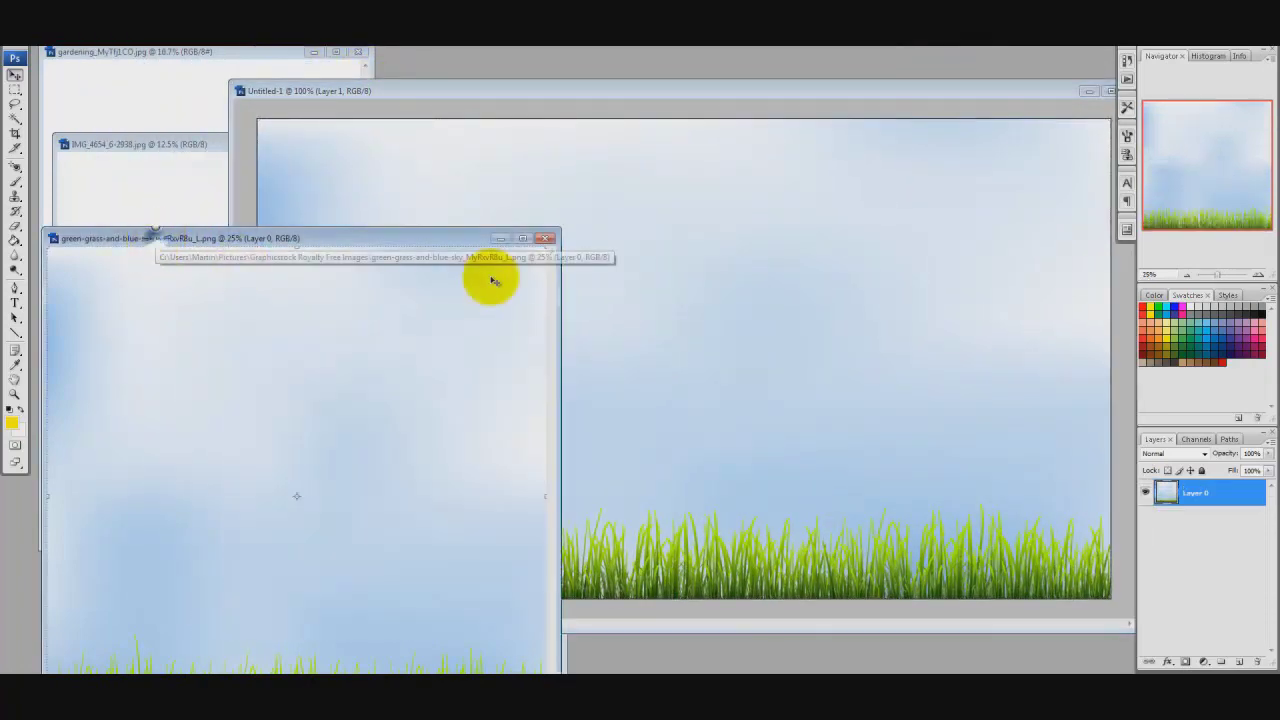
{"action": "left_click", "coordinate": [545, 238]}
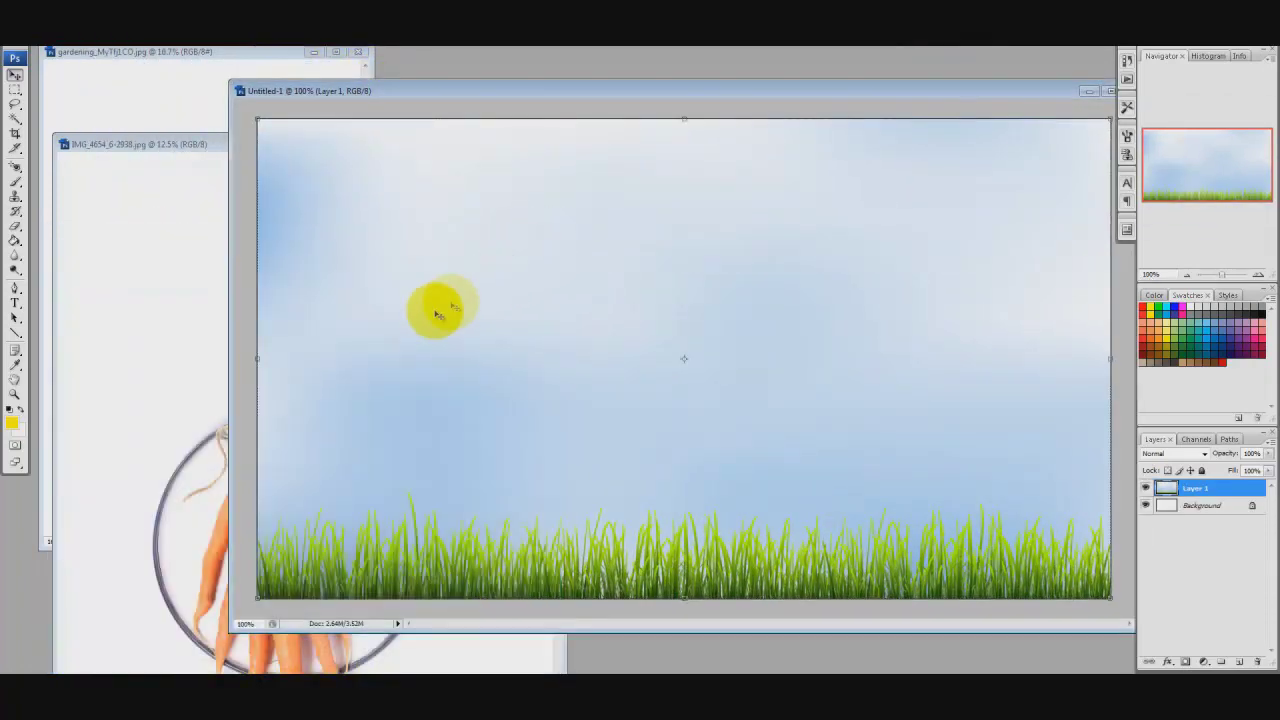
{"action": "left_click", "coordinate": [172, 322]}
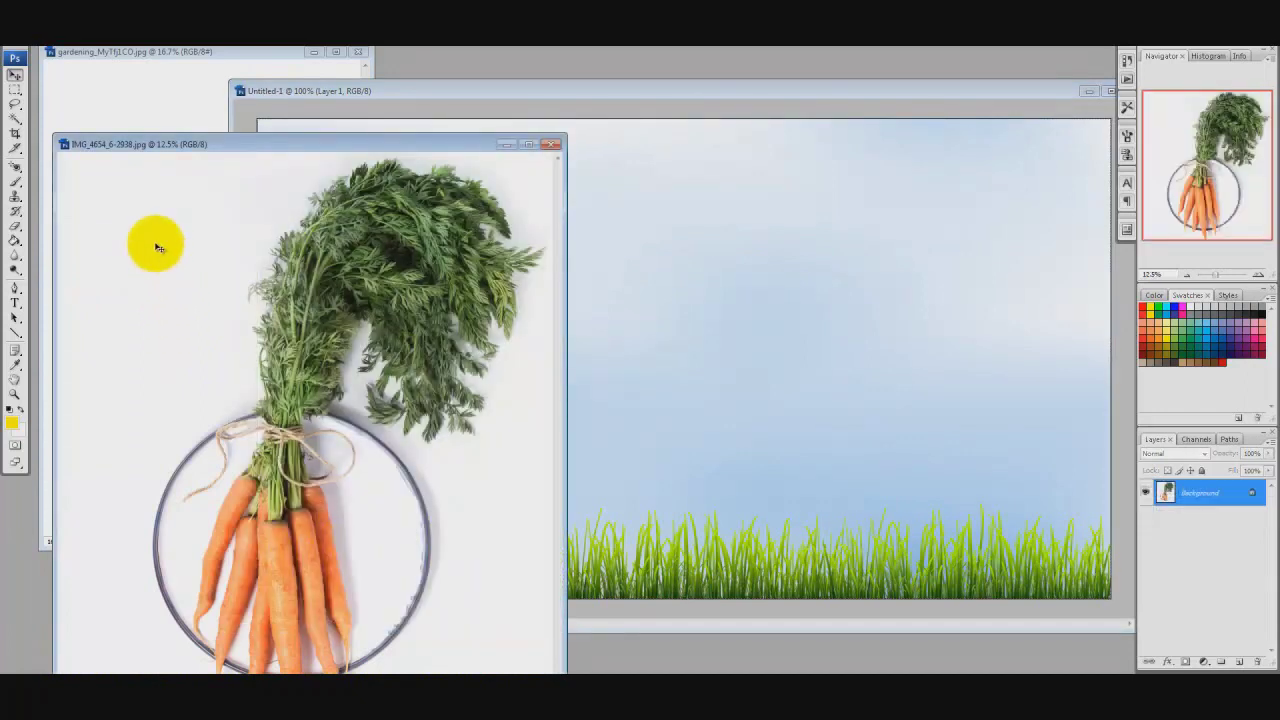
Step: In the gardening image, select the white background with the Magic Wand and invert the selection to isolate the trowel, pot and soil
{"action": "left_click", "coordinate": [143, 102]}
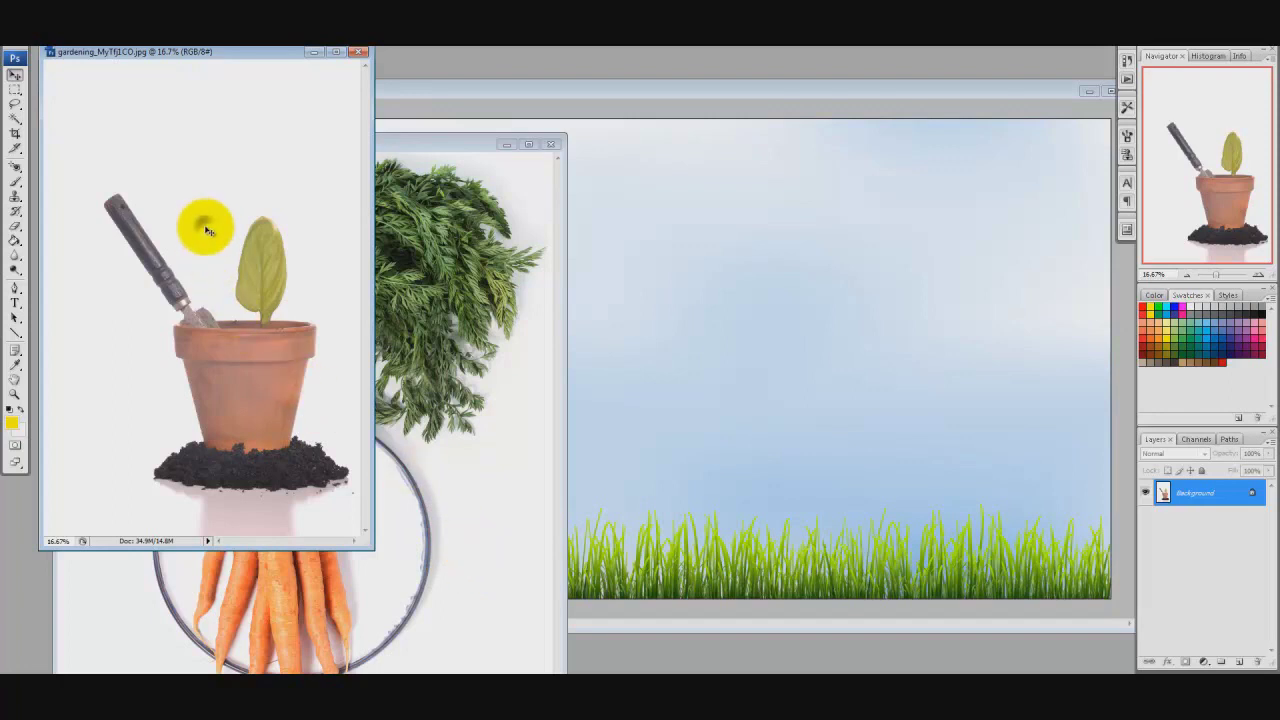
{"action": "left_click_drag", "start_coordinate": [209, 55], "coordinate": [269, 52]}
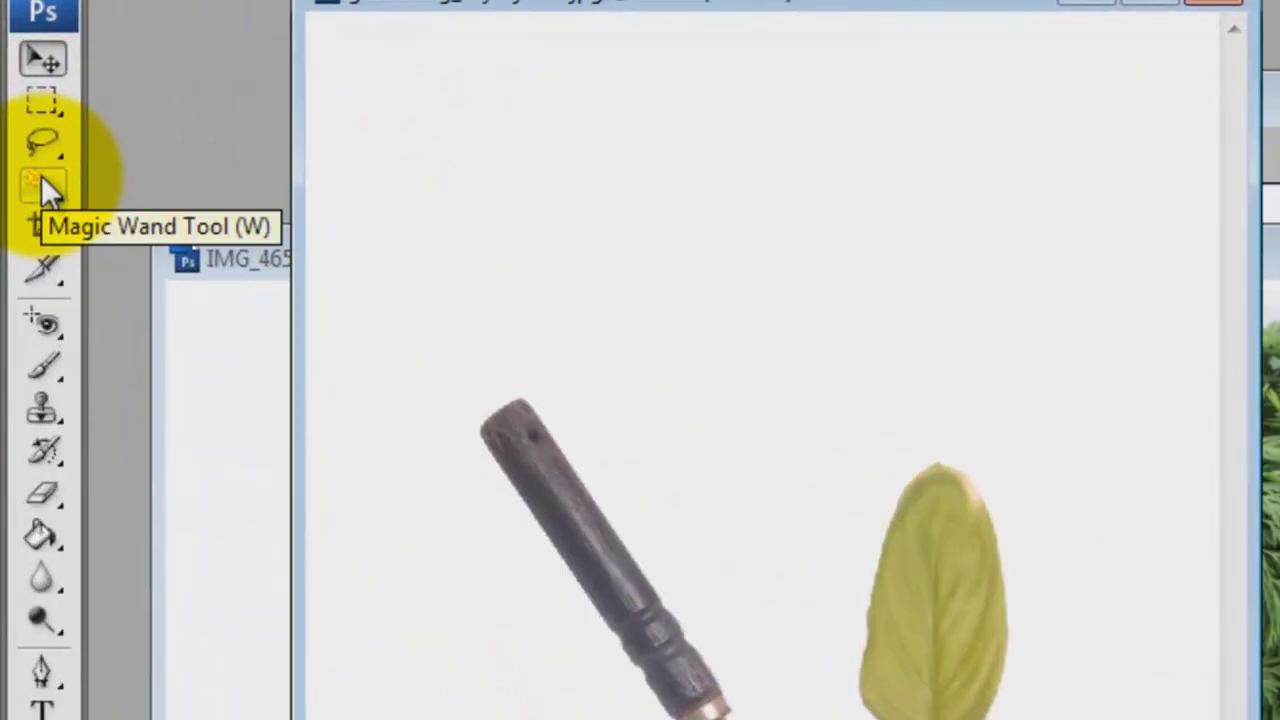
{"action": "left_click", "coordinate": [42, 182]}
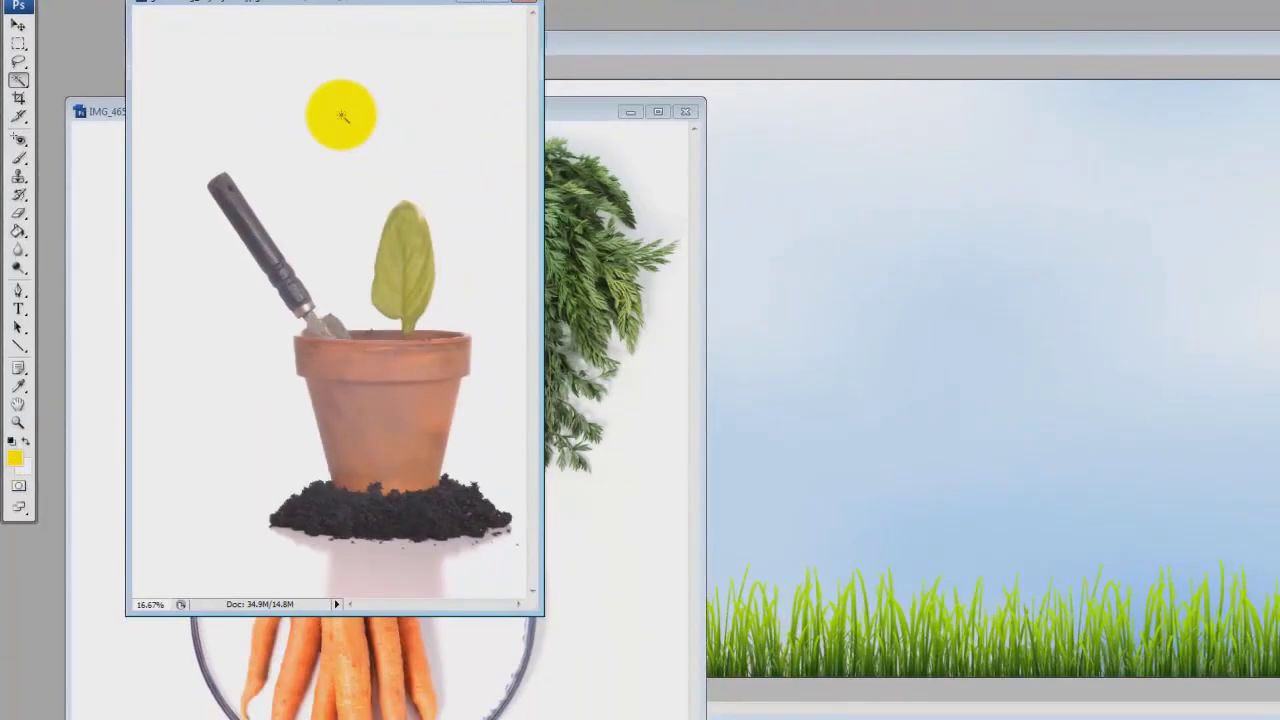
{"action": "left_click", "coordinate": [341, 116]}
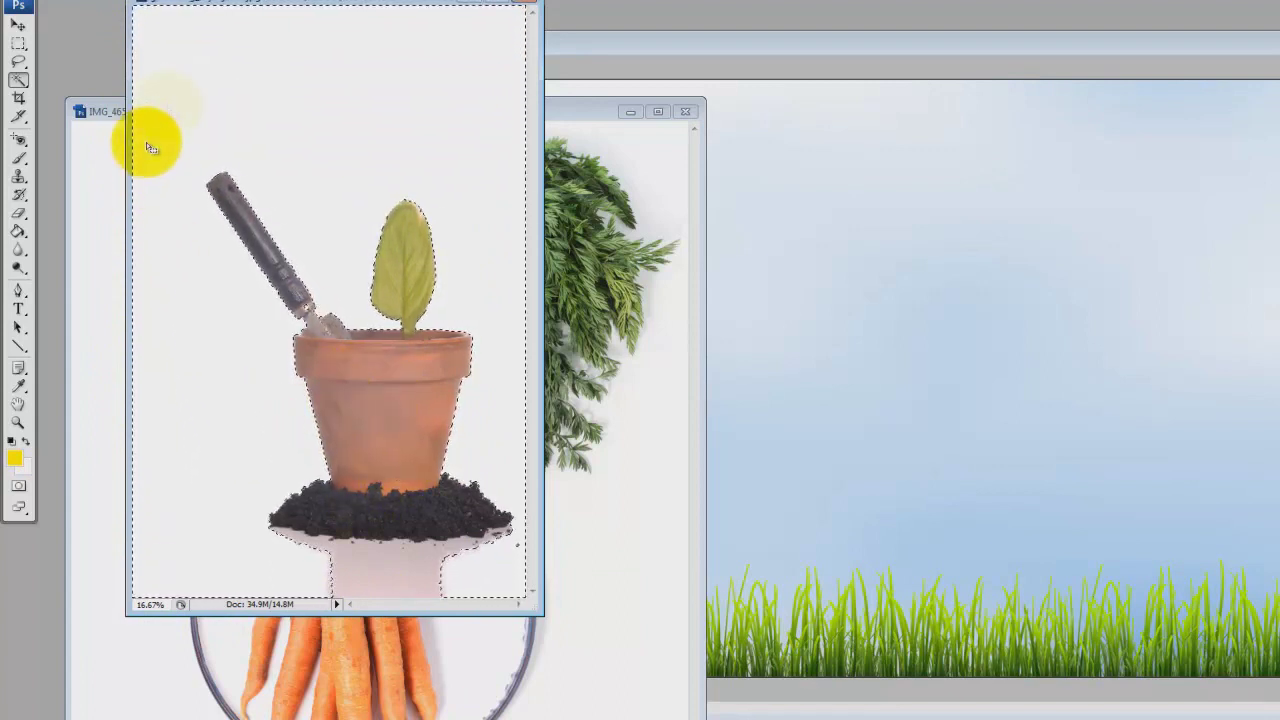
{"action": "key", "text": "alt+s"}
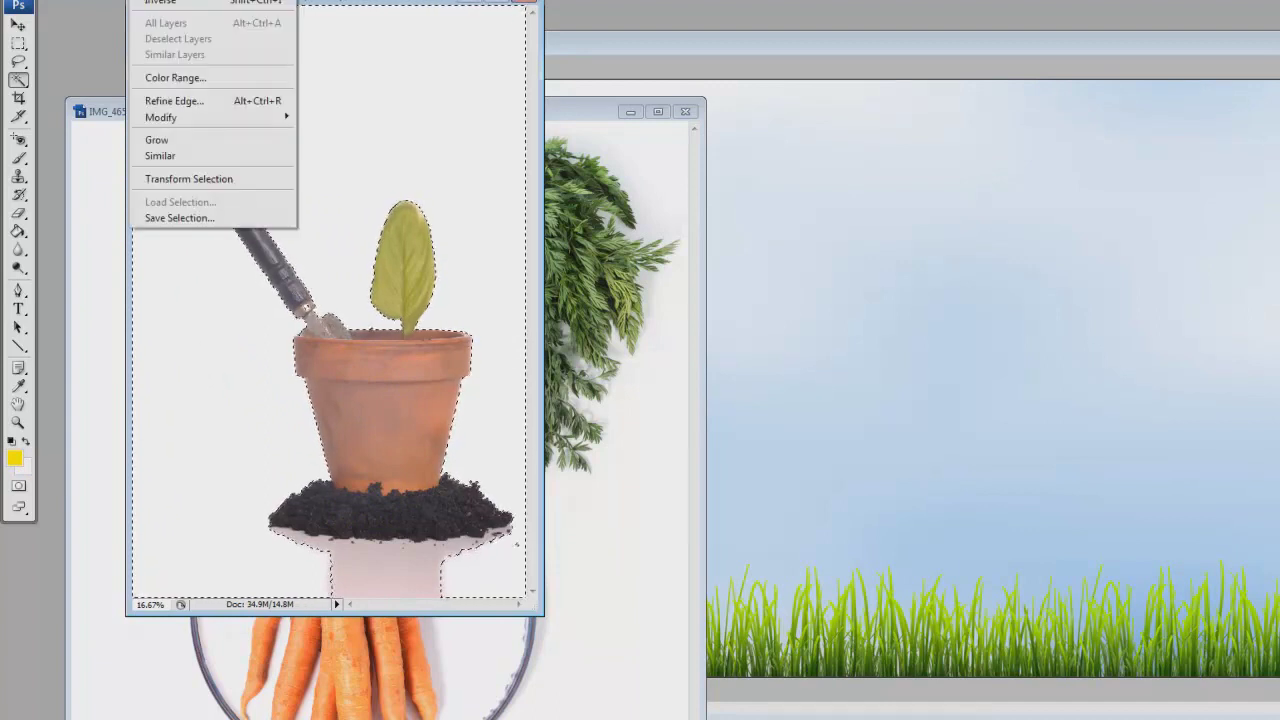
{"action": "left_click", "coordinate": [155, 5]}
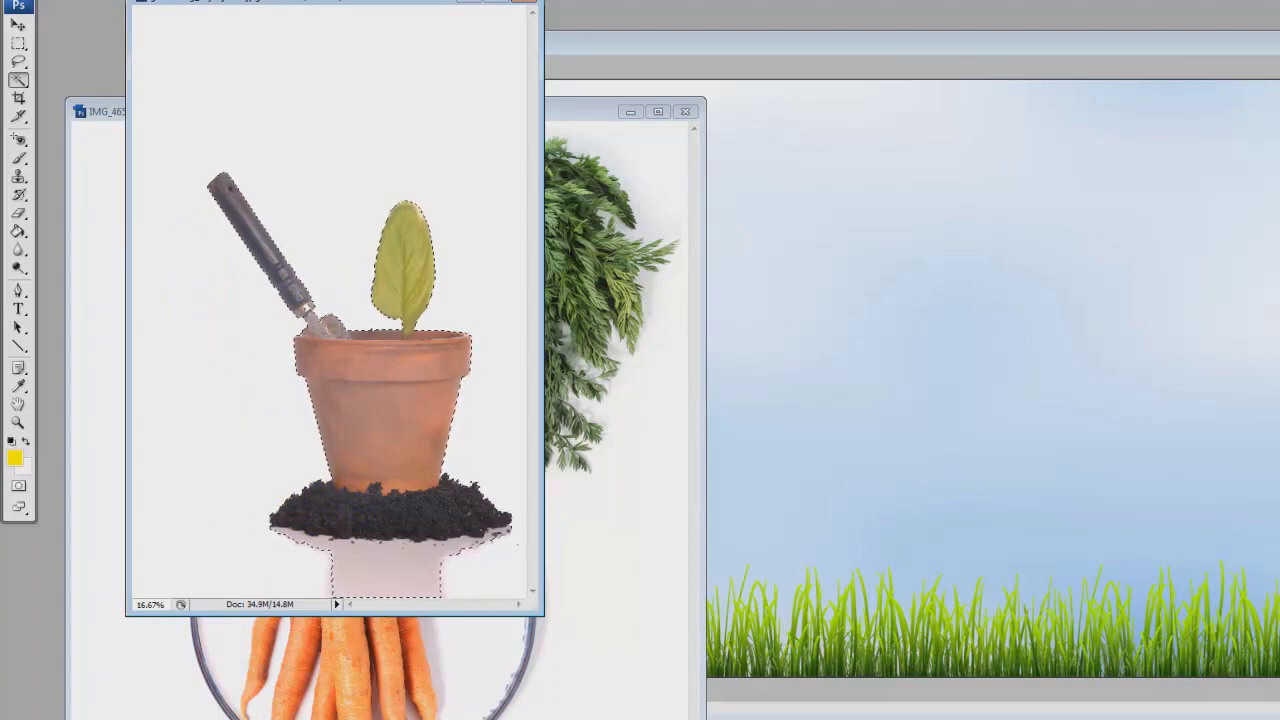
Step: Copy the selected flowerpot and paste it as a new layer into the Untitled-1 document
{"action": "key", "text": "alt+e"}
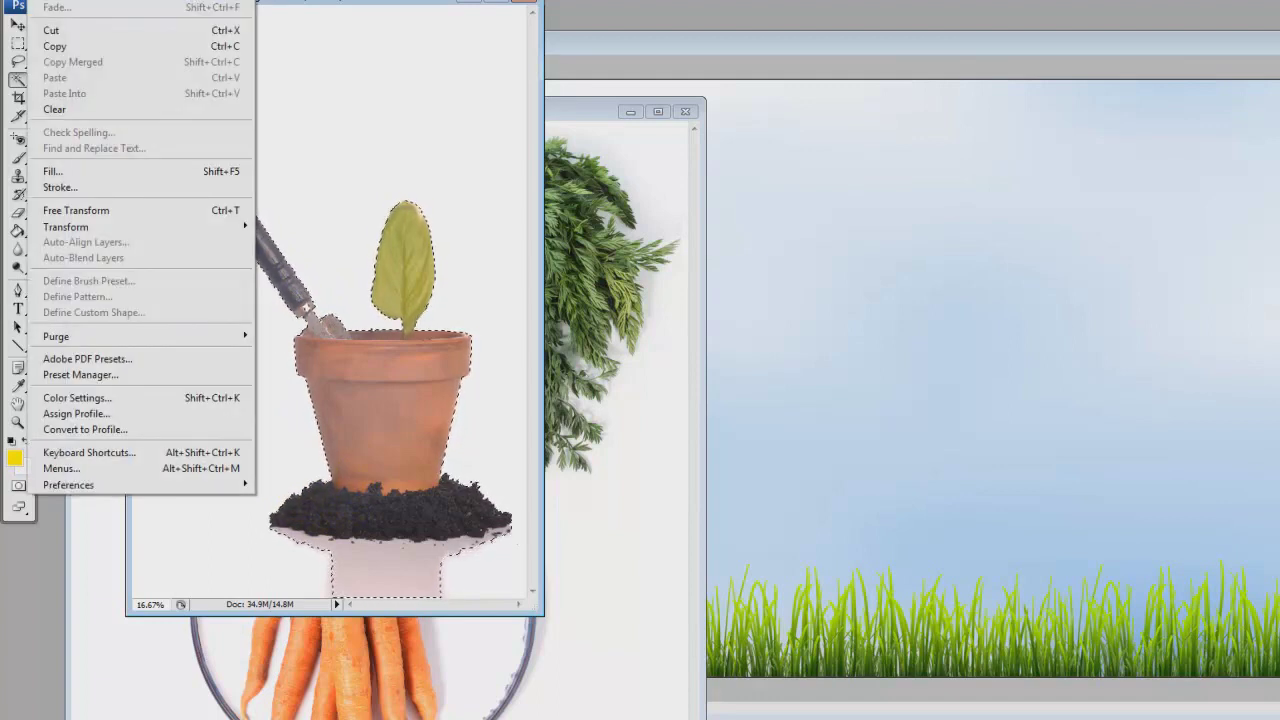
{"action": "left_click", "coordinate": [51, 45]}
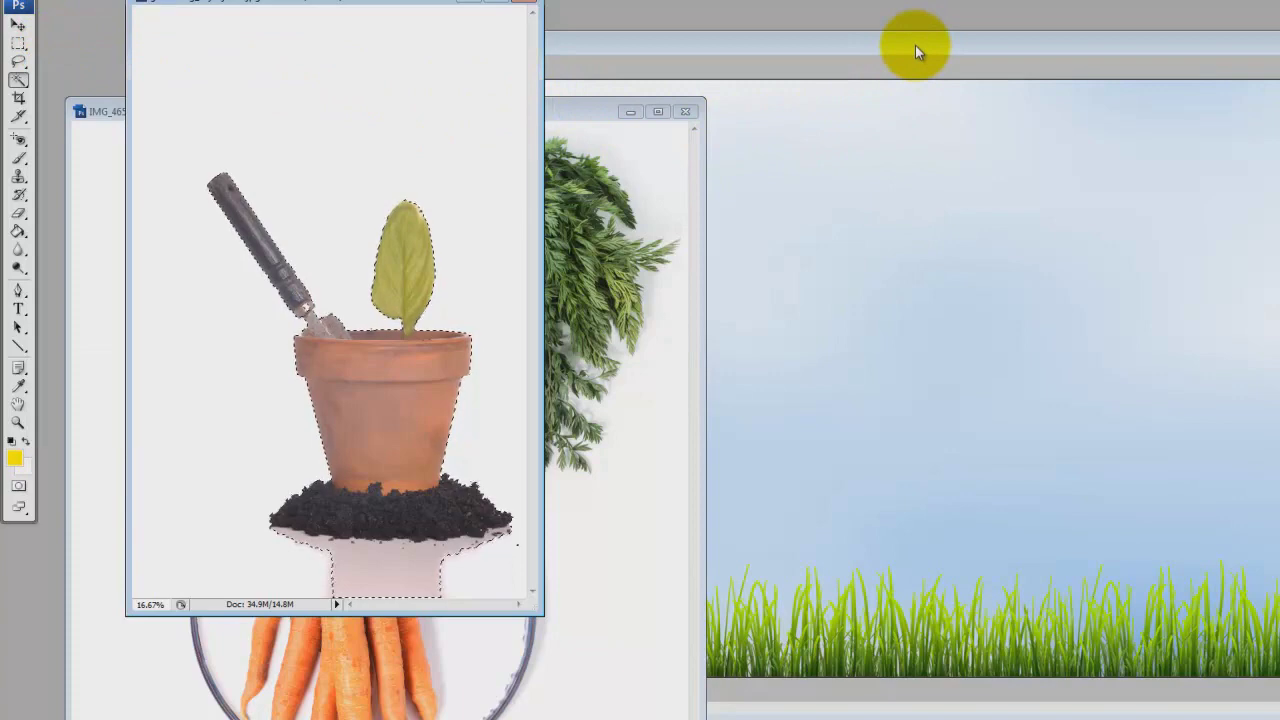
{"action": "left_click", "coordinate": [915, 45]}
{"action": "left_click_drag", "start_coordinate": [909, 45], "coordinate": [775, 46]}
{"action": "left_click", "coordinate": [42, 0]}
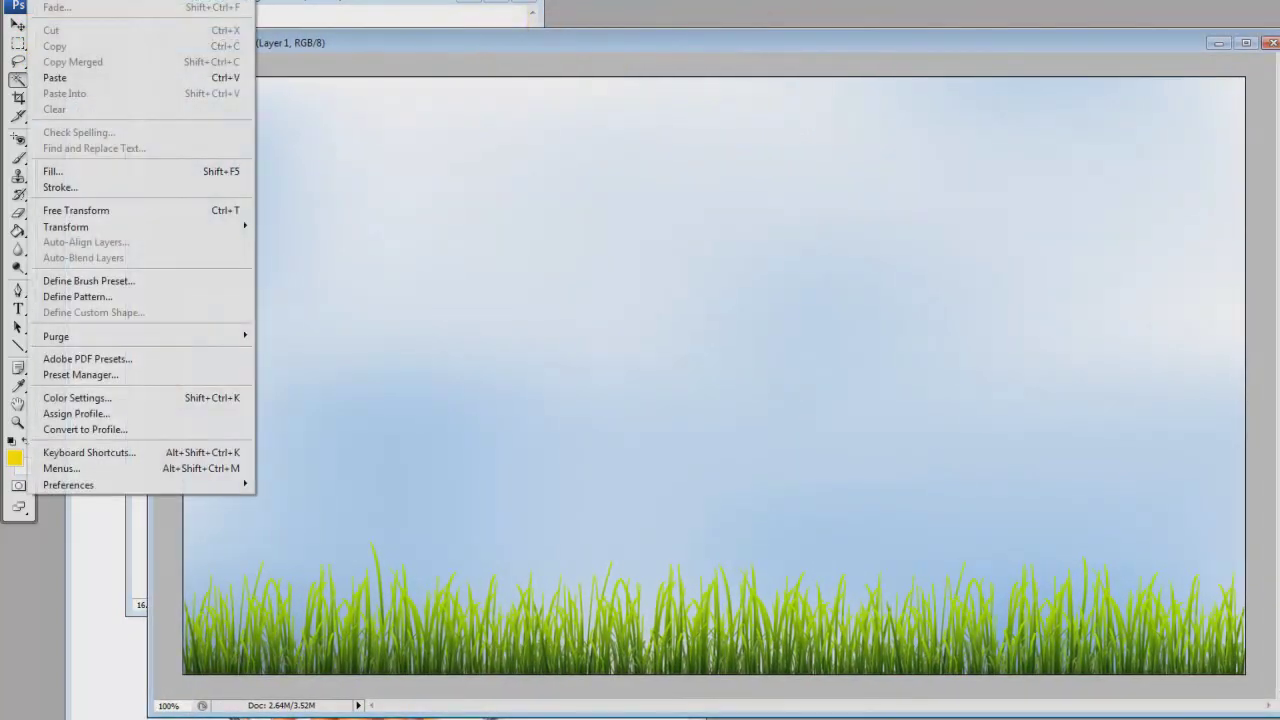
{"action": "left_click", "coordinate": [54, 79]}
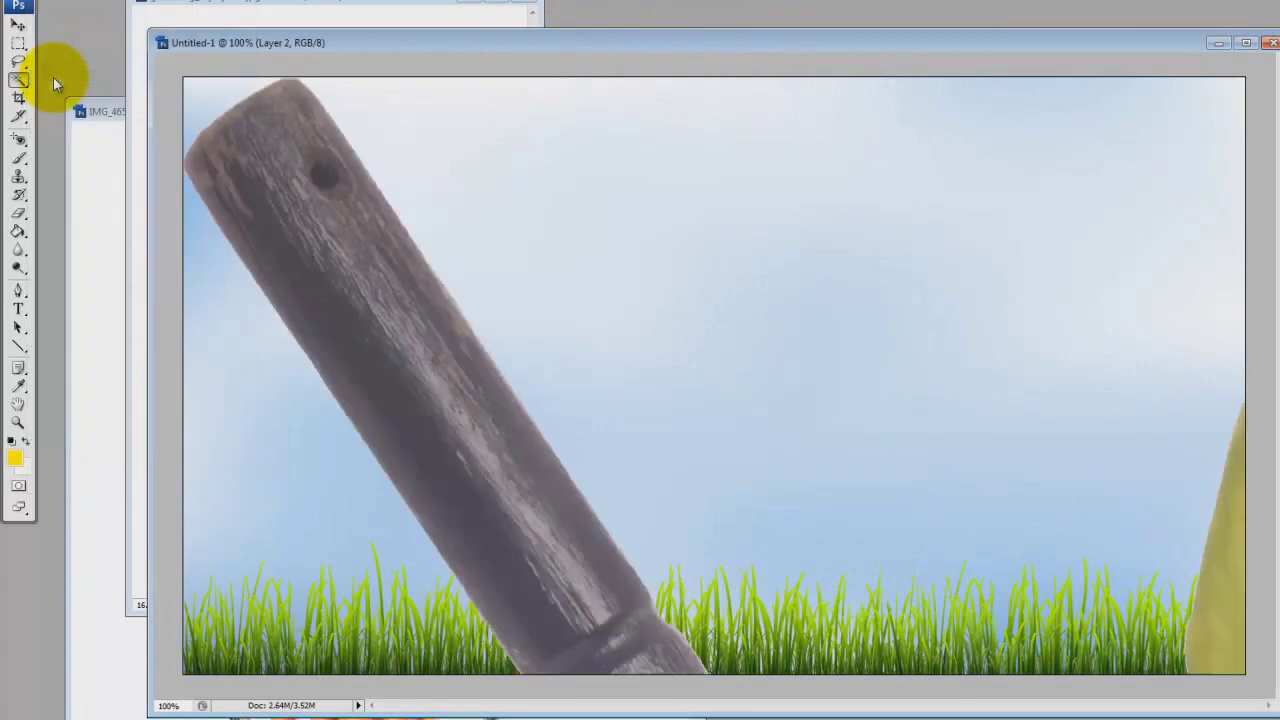
Step: Scale down the pasted flowerpot layer and place it on the left half of the canvas with its soil over the grass
{"action": "left_click", "coordinate": [19, 27]}
{"action": "left_click_drag", "start_coordinate": [206, 166], "coordinate": [833, 532]}
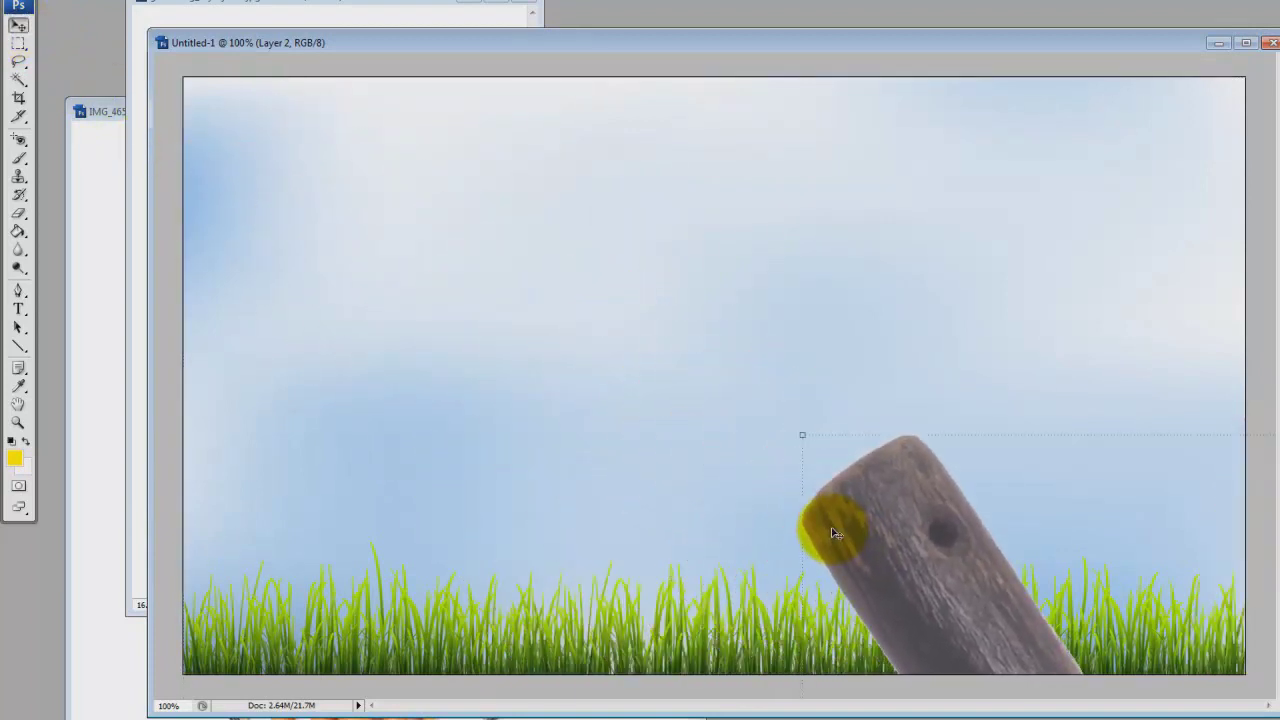
{"action": "left_click_drag", "start_coordinate": [801, 432], "coordinate": [902, 600]}
{"action": "left_click_drag", "start_coordinate": [984, 637], "coordinate": [493, 158]}
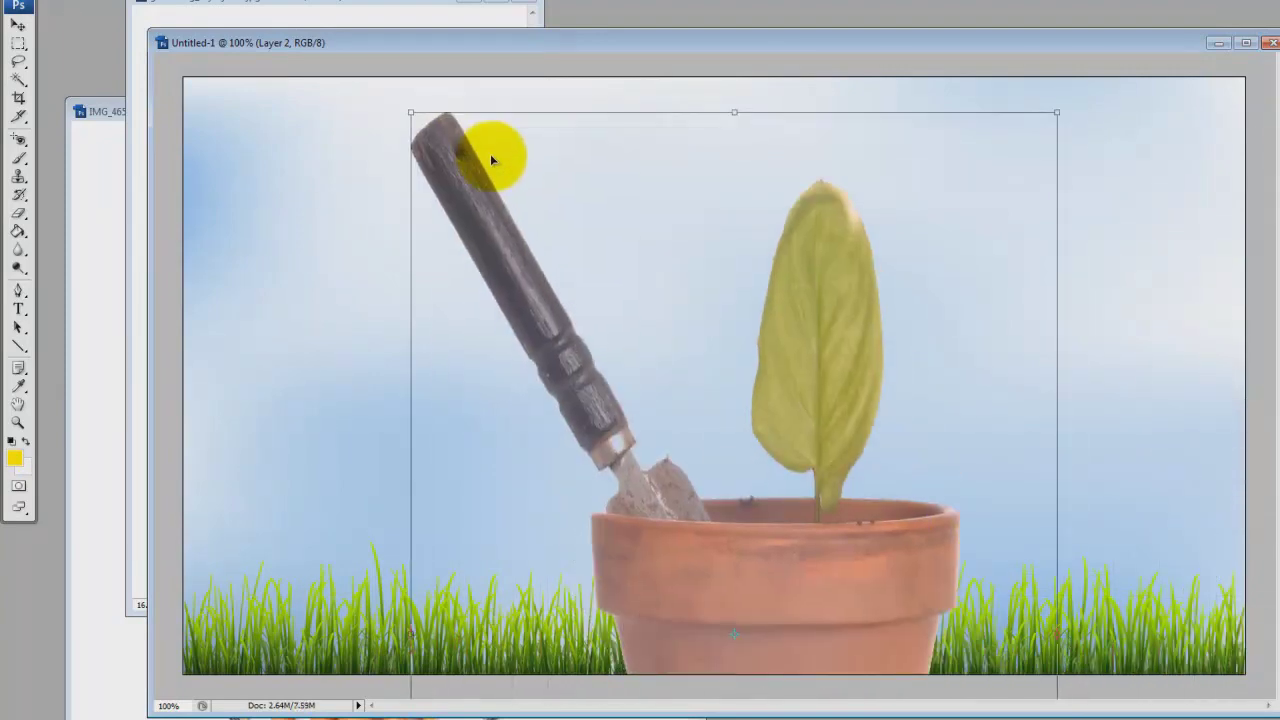
{"action": "left_click_drag", "start_coordinate": [412, 113], "coordinate": [566, 525]}
{"action": "left_click_drag", "start_coordinate": [628, 563], "coordinate": [313, 160]}
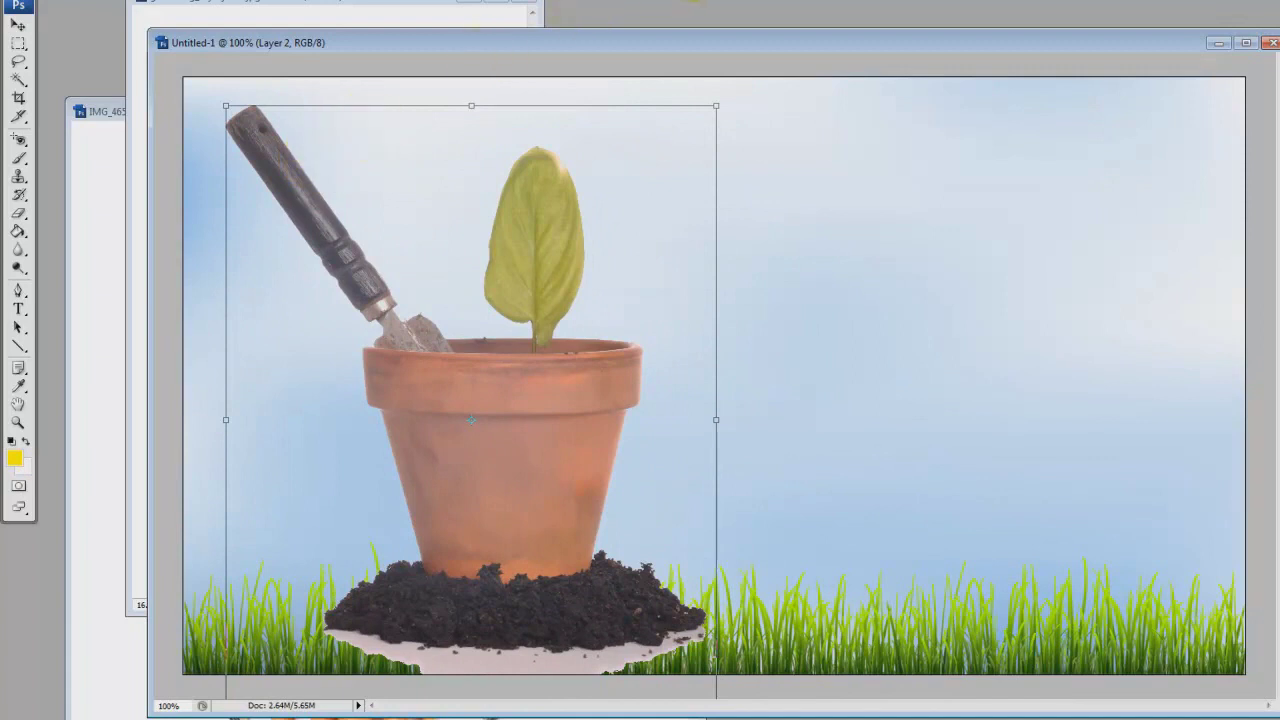
{"action": "key", "text": "Return"}
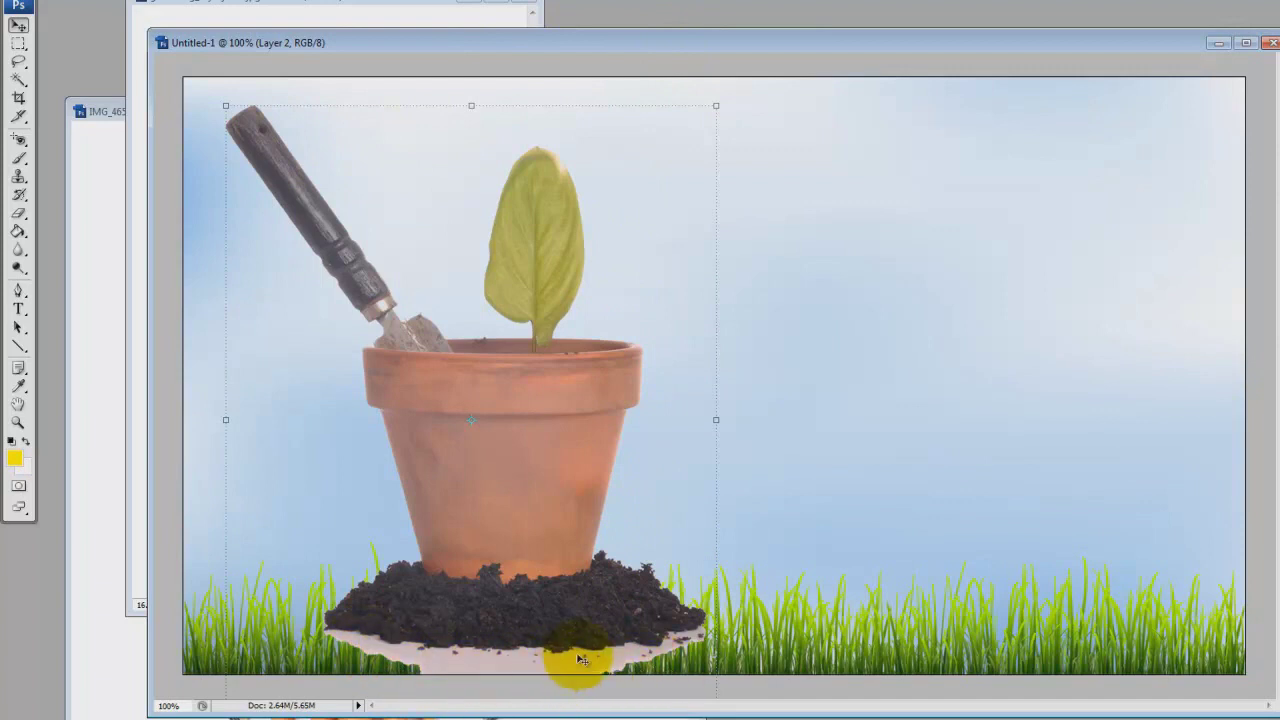
Step: Raise the flowerpot layer above the grass and erase the pale reflection beneath the soil with an enlarged Eraser brush
{"action": "left_click_drag", "start_coordinate": [642, 548], "coordinate": [623, 391]}
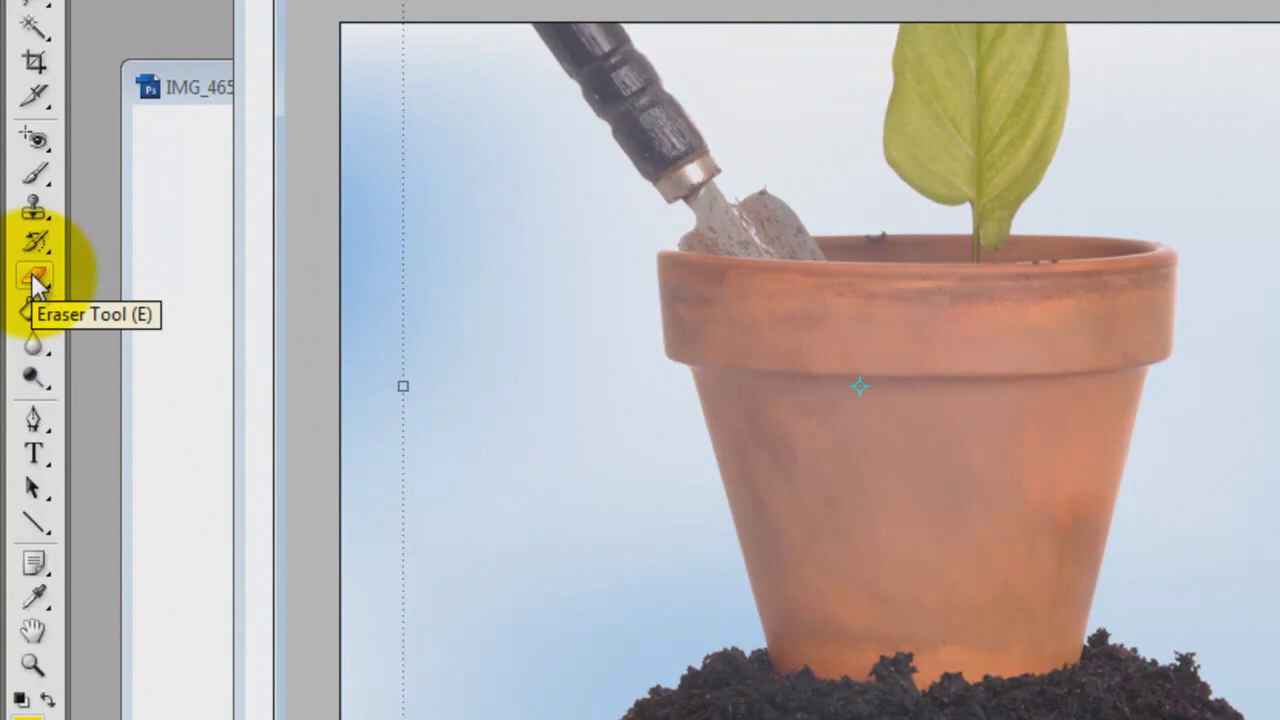
{"action": "left_click", "coordinate": [37, 283]}
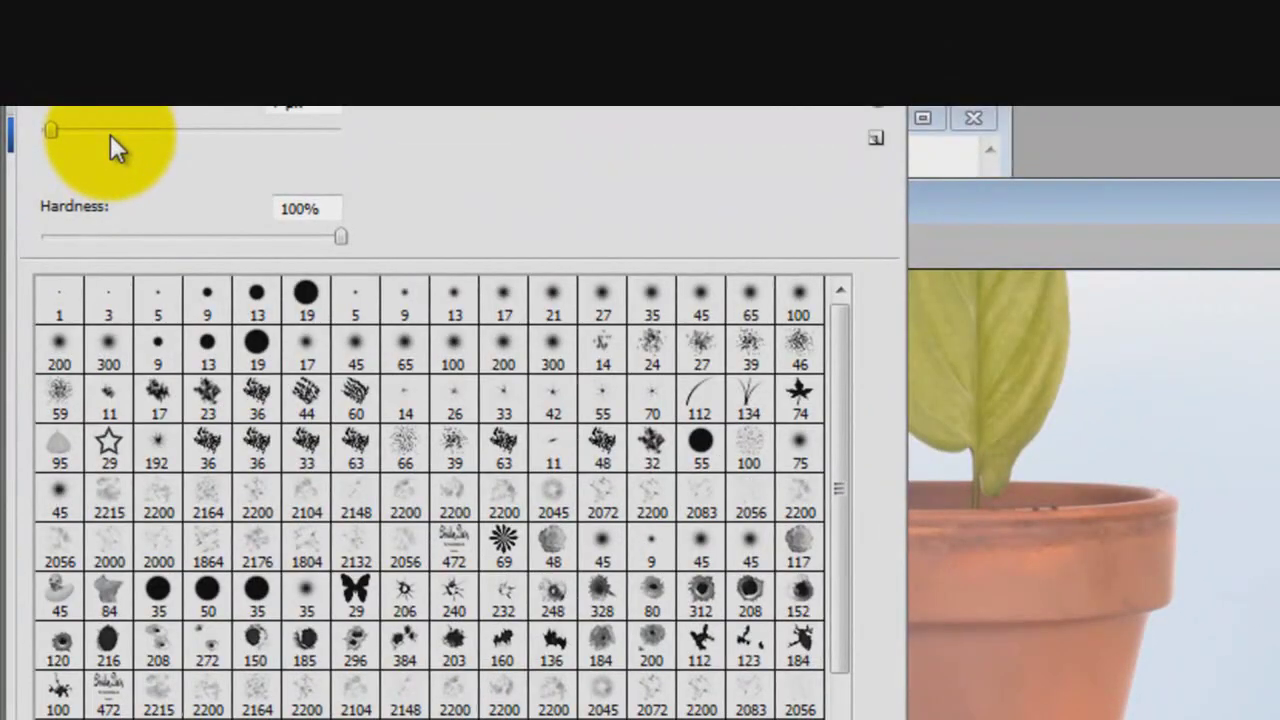
{"action": "left_click", "coordinate": [110, 134]}
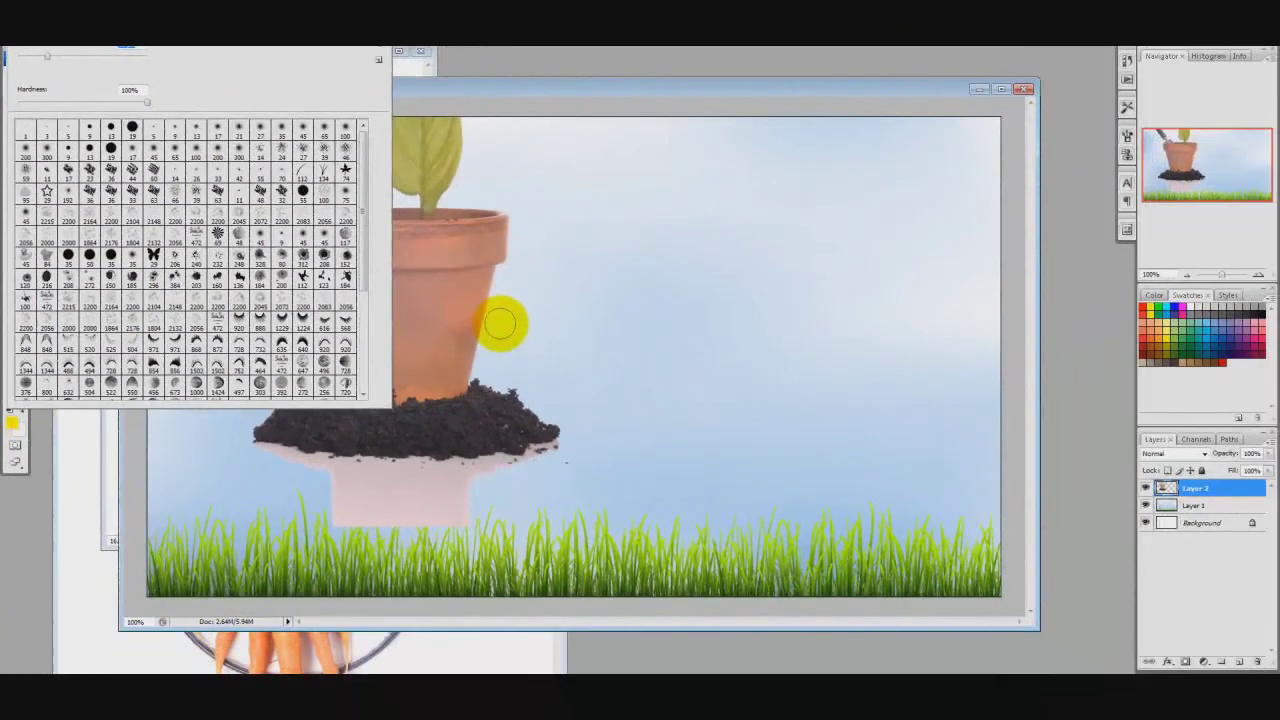
{"action": "left_click", "coordinate": [478, 97]}
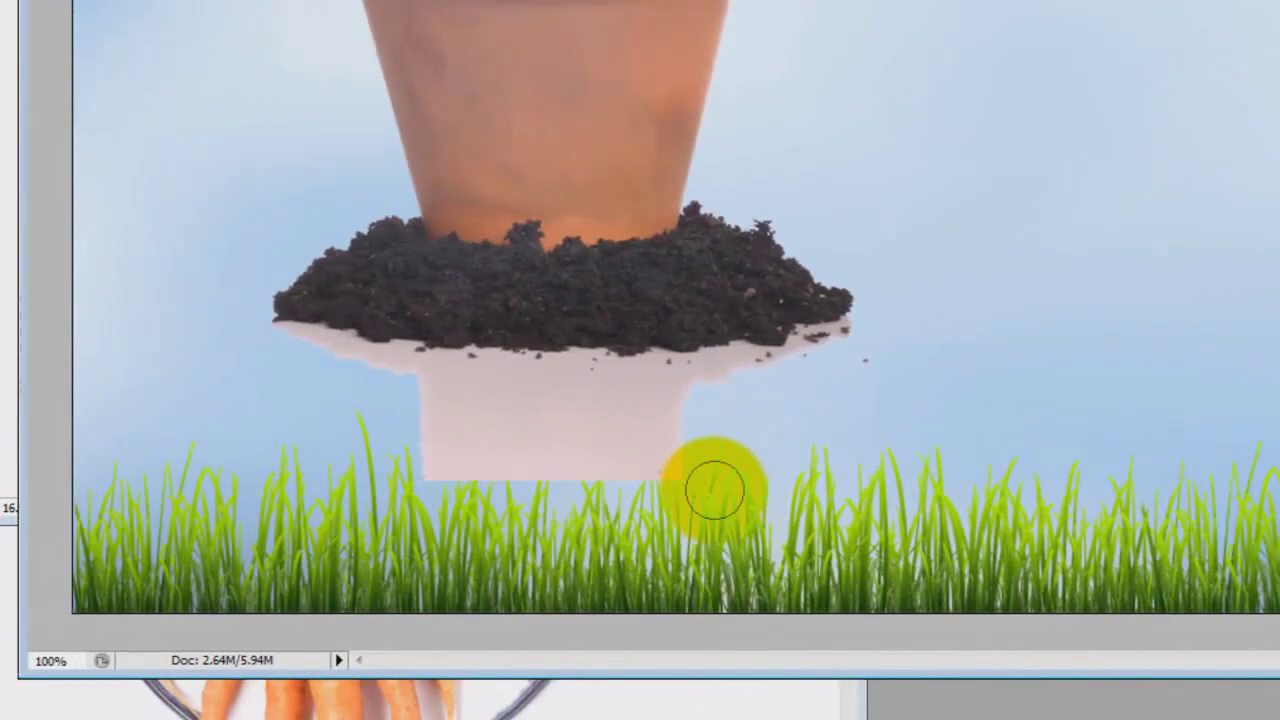
{"action": "mouse_move", "coordinate": [708, 482]}
{"action": "left_mouse_down"}
{"action": "mouse_move", "coordinate": [393, 475]}
{"action": "mouse_move", "coordinate": [395, 465]}
{"action": "mouse_move", "coordinate": [731, 449]}
{"action": "mouse_move", "coordinate": [718, 426]}
{"action": "mouse_move", "coordinate": [587, 413]}
{"action": "mouse_move", "coordinate": [479, 425]}
{"action": "mouse_move", "coordinate": [387, 416]}
{"action": "mouse_move", "coordinate": [757, 376]}
{"action": "mouse_move", "coordinate": [840, 354]}
{"action": "mouse_move", "coordinate": [876, 319]}
{"action": "mouse_move", "coordinate": [709, 436]}
{"action": "mouse_move", "coordinate": [680, 385]}
{"action": "mouse_move", "coordinate": [660, 379]}
{"action": "mouse_move", "coordinate": [443, 380]}
{"action": "mouse_move", "coordinate": [226, 329]}
{"action": "mouse_move", "coordinate": [6, 366]}
{"action": "left_mouse_up"}
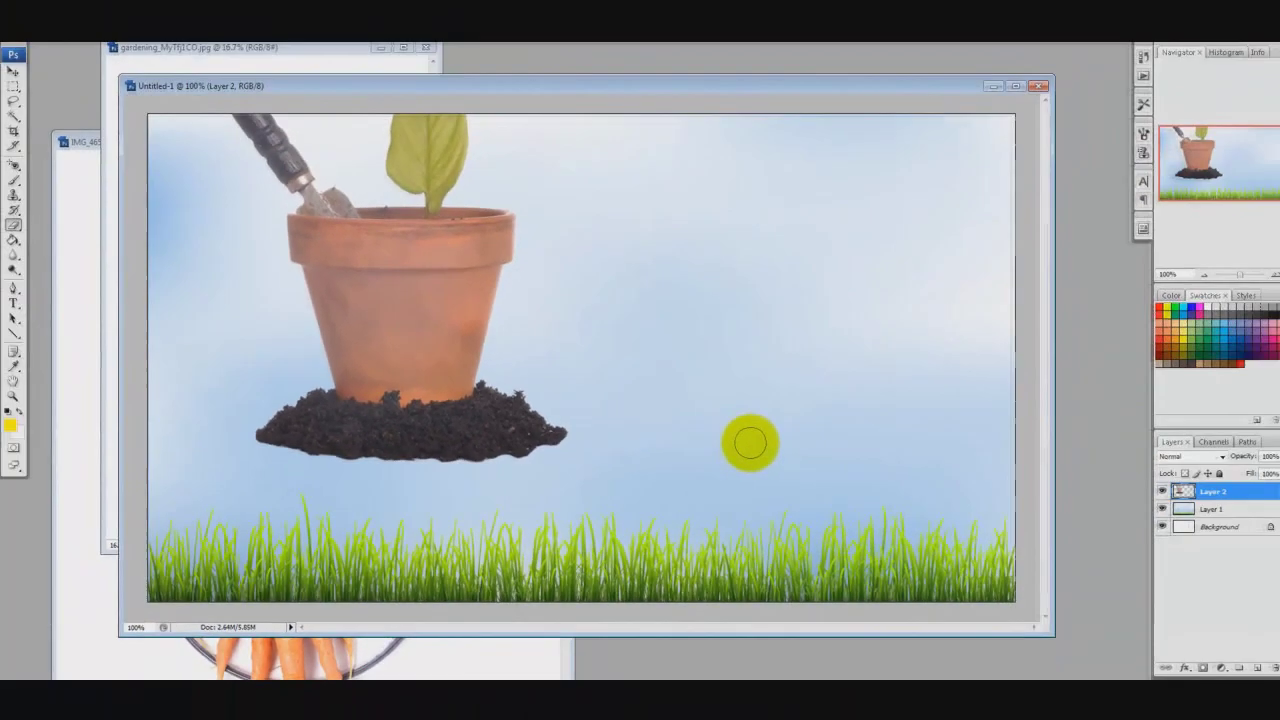
Step: Move the cleaned flowerpot layer down onto the grass and across to the right side of the canvas
{"action": "left_click", "coordinate": [16, 76]}
{"action": "left_click_drag", "start_coordinate": [395, 287], "coordinate": [377, 430]}
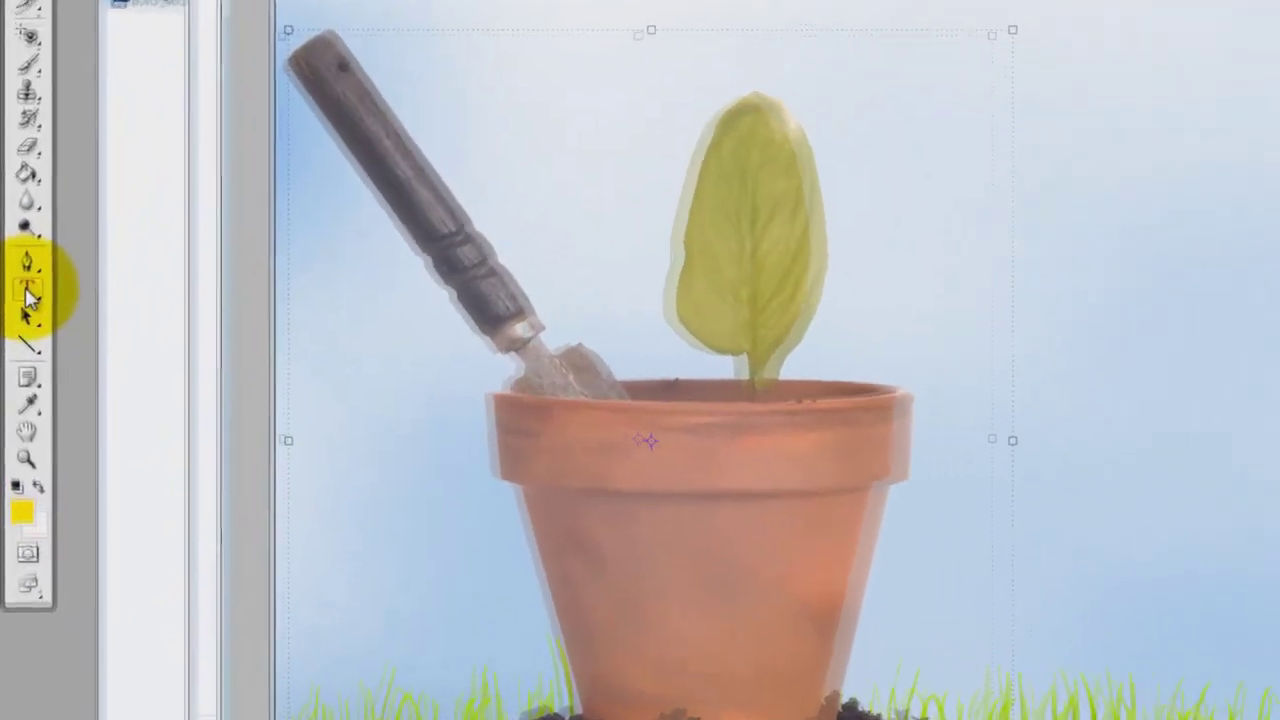
{"action": "left_click", "coordinate": [16, 304]}
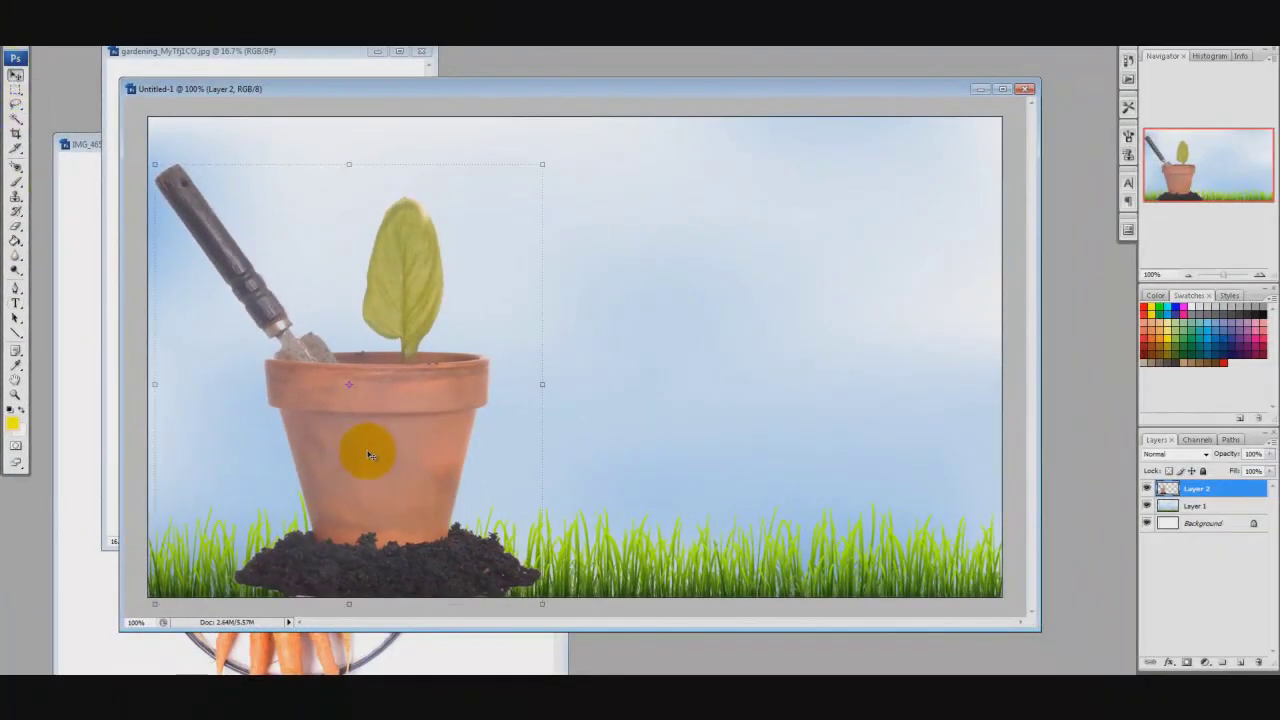
{"action": "left_click_drag", "start_coordinate": [368, 455], "coordinate": [820, 450]}
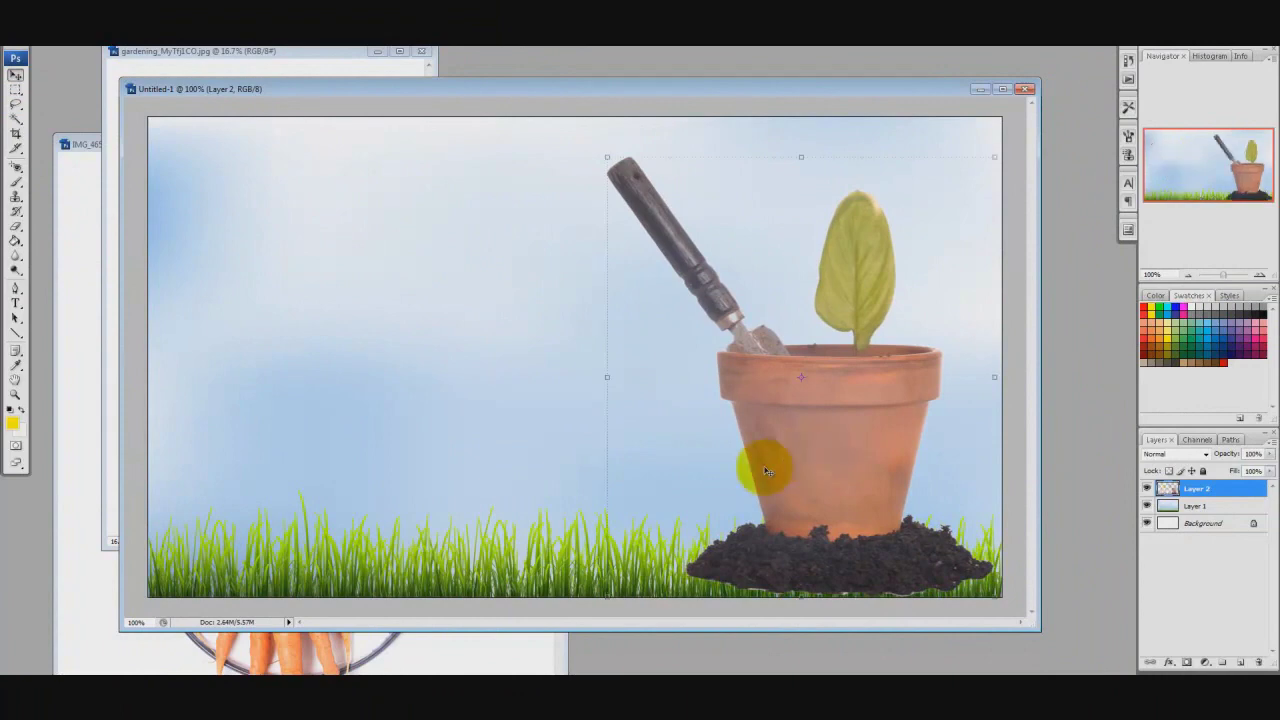
Step: Add the three-line text "How To Plant Your Seeds" in Brush Script Std and shift it fully into the sky area
{"action": "left_click", "coordinate": [17, 306]}
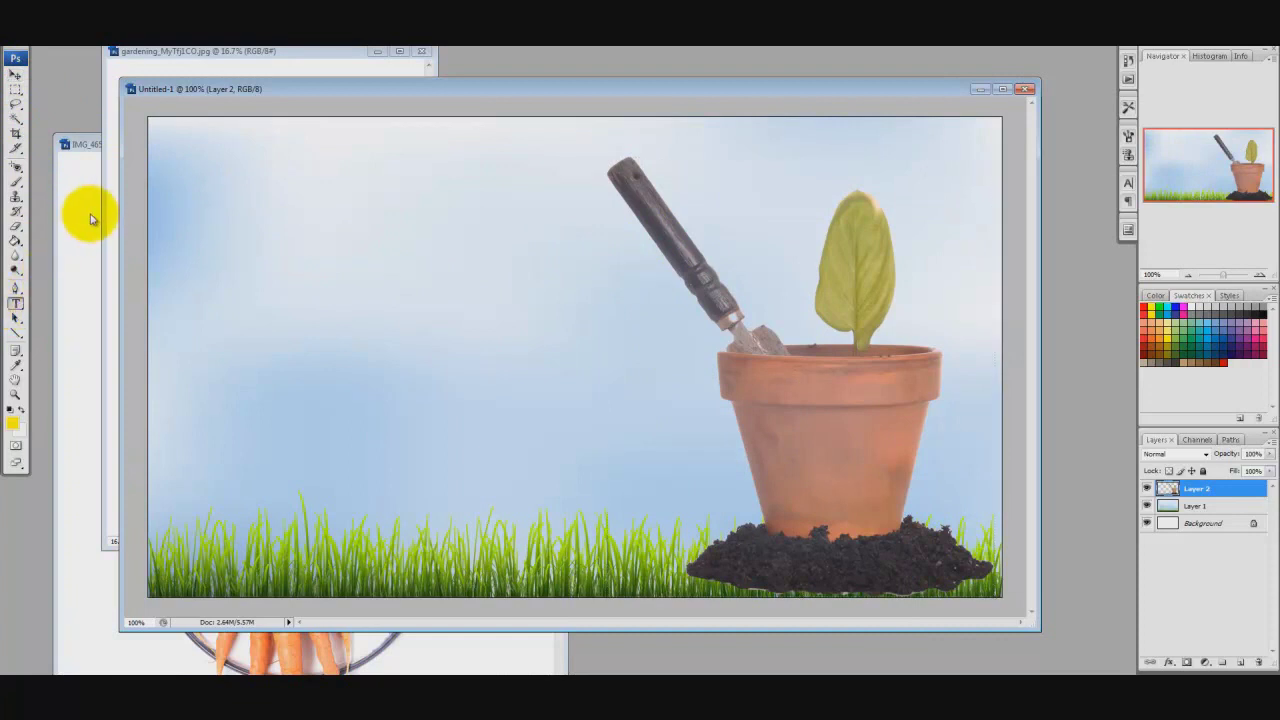
{"action": "left_click", "coordinate": [150, 44]}
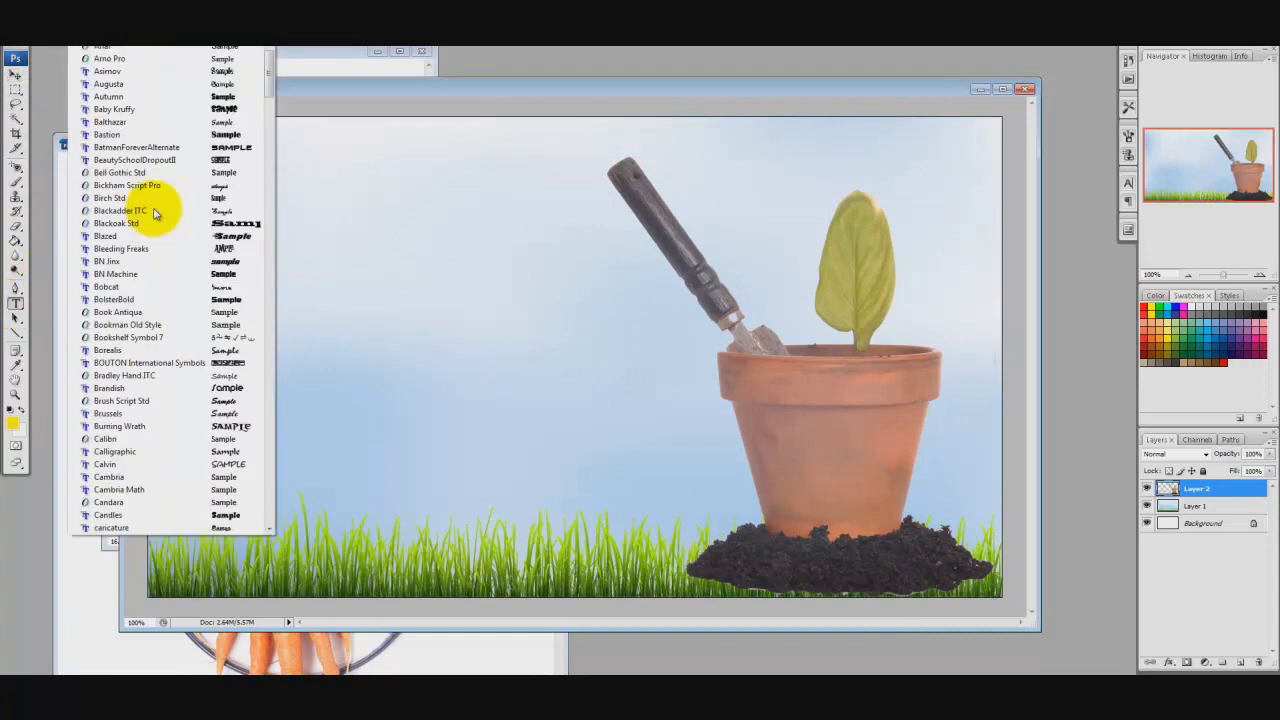
{"action": "left_click", "coordinate": [128, 401]}
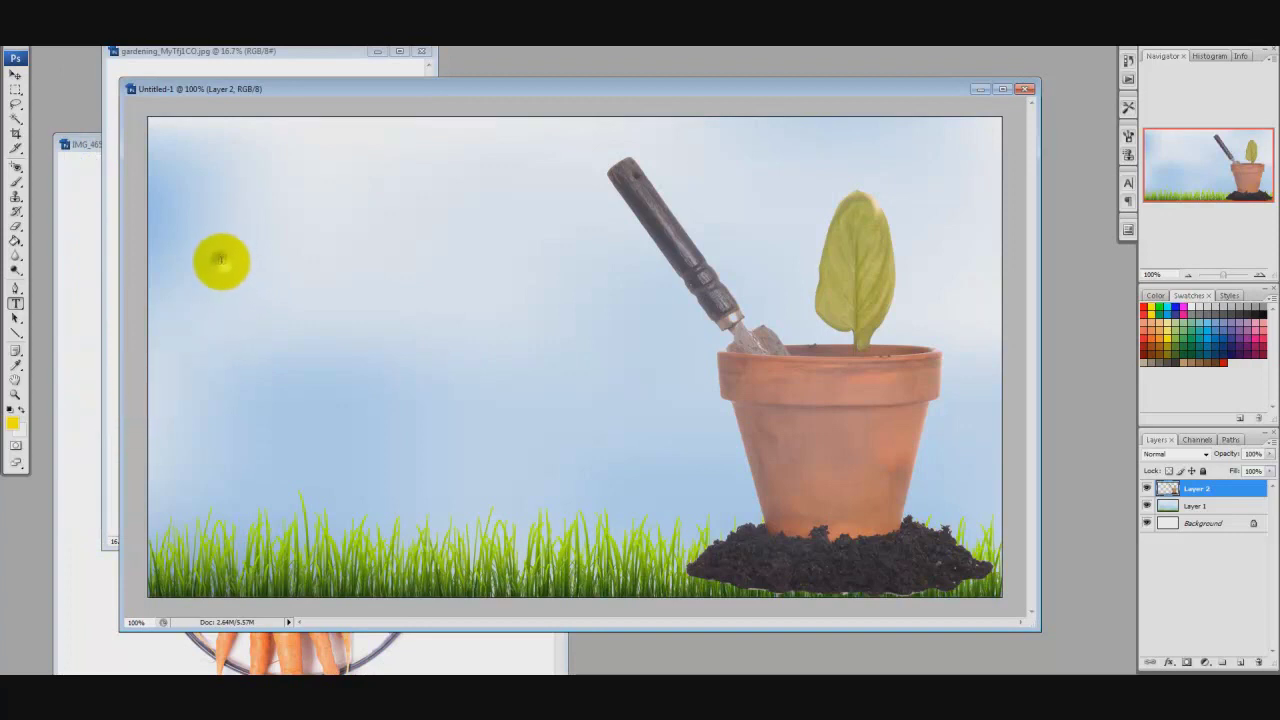
{"action": "type", "text": "How To Plant Your Seeds"}
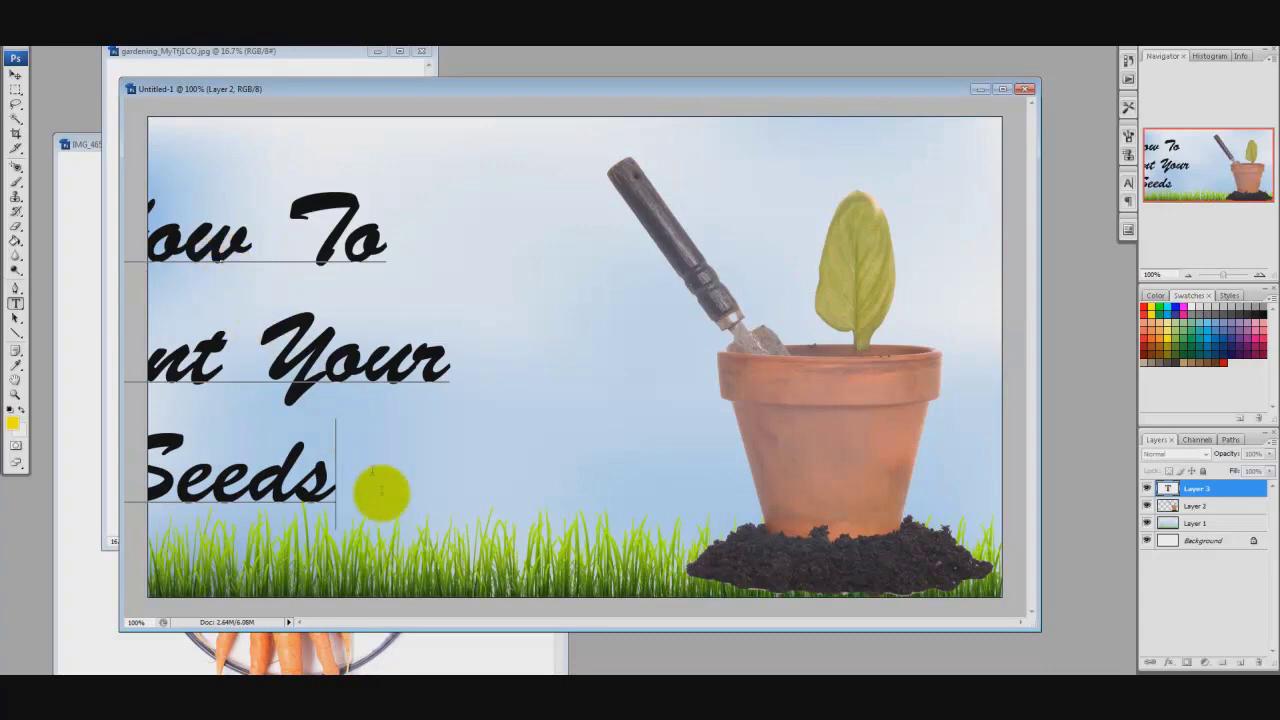
{"action": "left_click_drag", "start_coordinate": [357, 548], "coordinate": [536, 530]}
Step: Change the whole title to the Cooper Std font at 30 pt and nudge it inside the canvas
{"action": "left_click_drag", "start_coordinate": [523, 486], "coordinate": [285, 490]}
{"action": "left_click_drag", "start_coordinate": [272, 440], "coordinate": [279, 50]}
{"action": "left_click", "coordinate": [200, 44]}
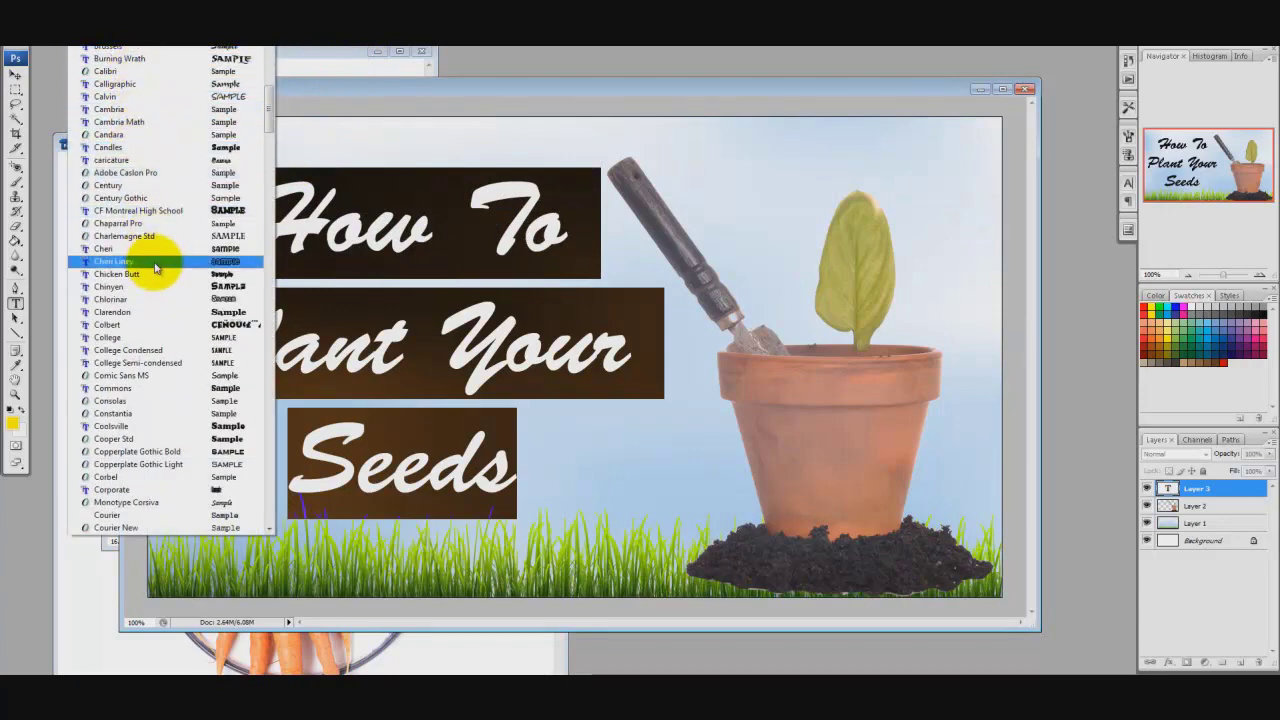
{"action": "left_click", "coordinate": [117, 435]}
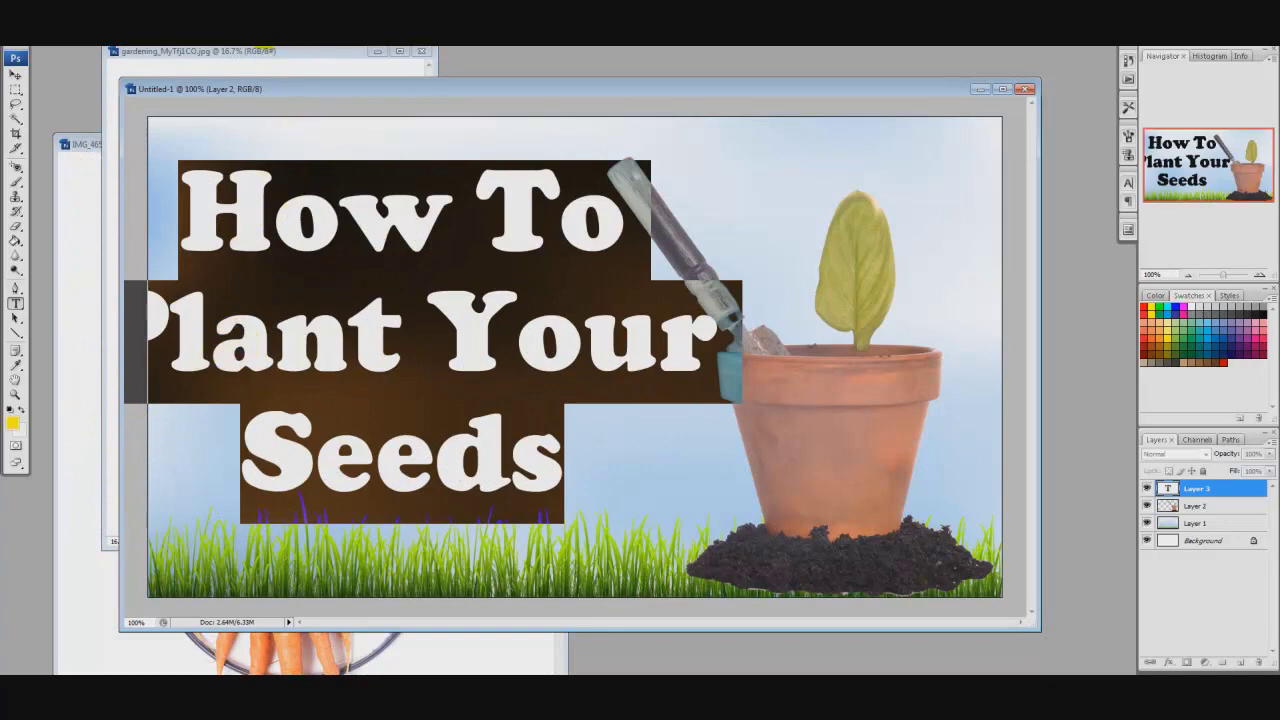
{"action": "left_click", "coordinate": [262, 47]}
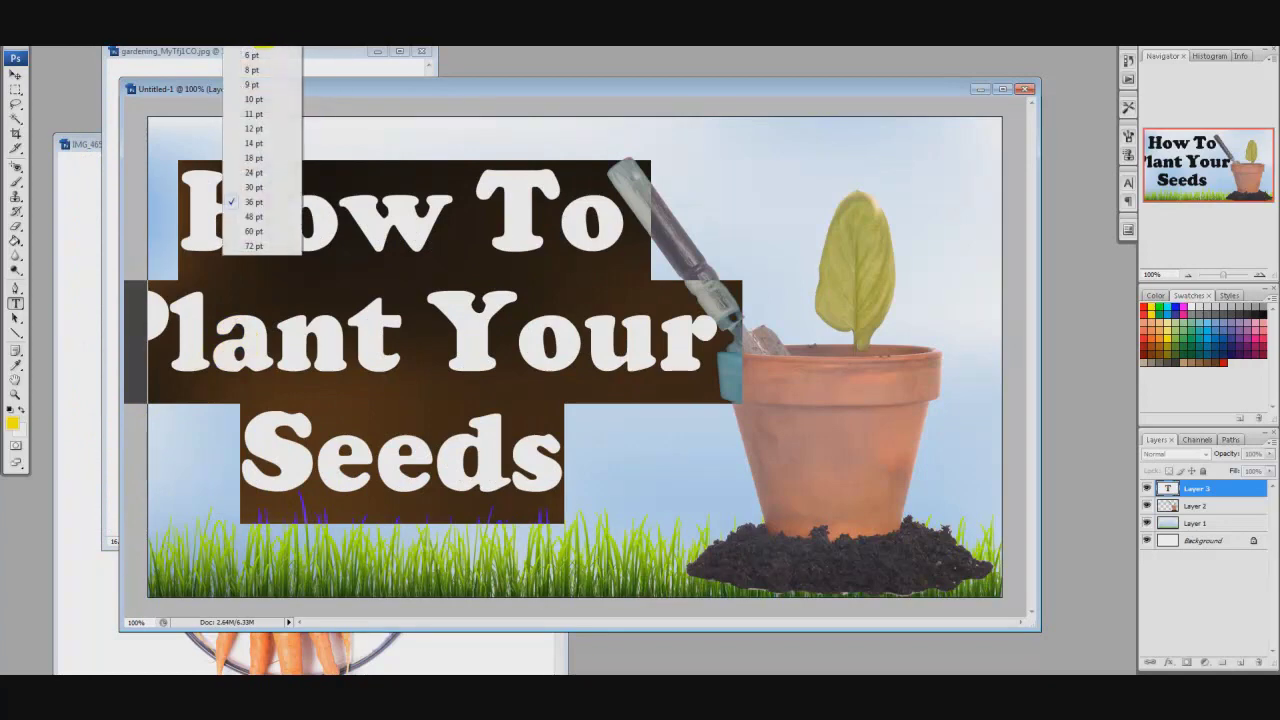
{"action": "left_click", "coordinate": [256, 187]}
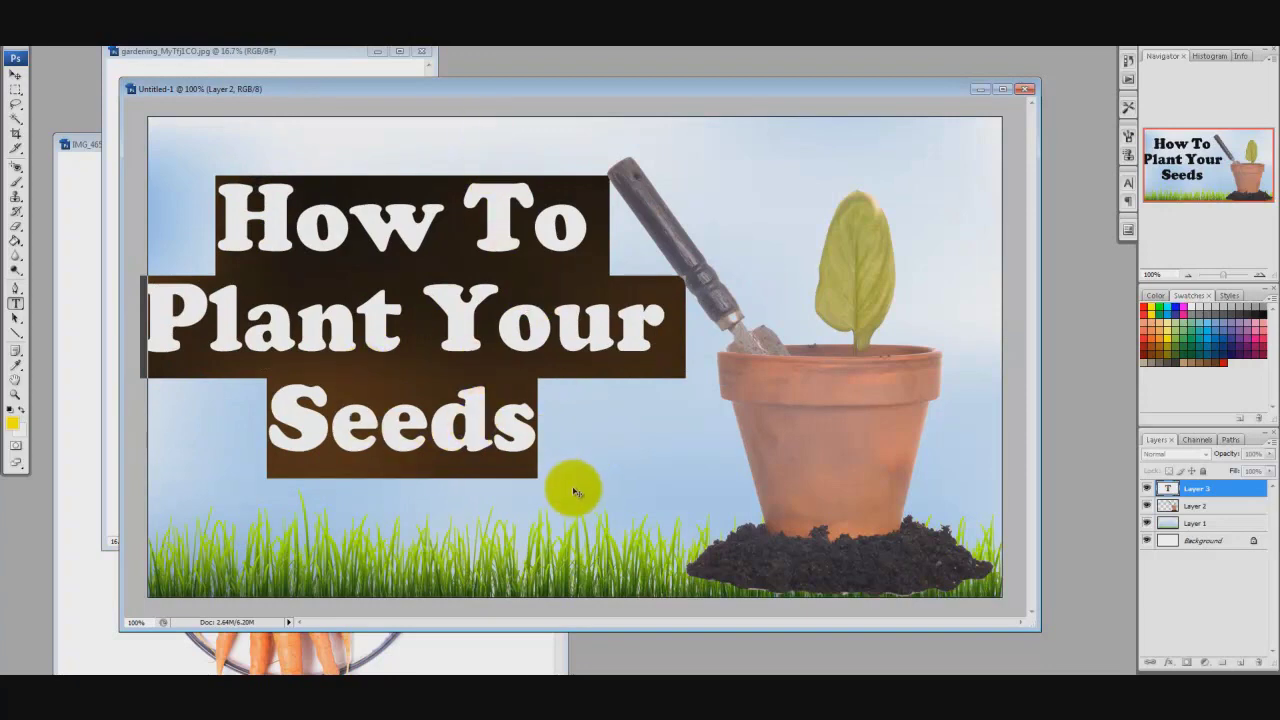
{"action": "left_click_drag", "start_coordinate": [586, 506], "coordinate": [597, 513]}
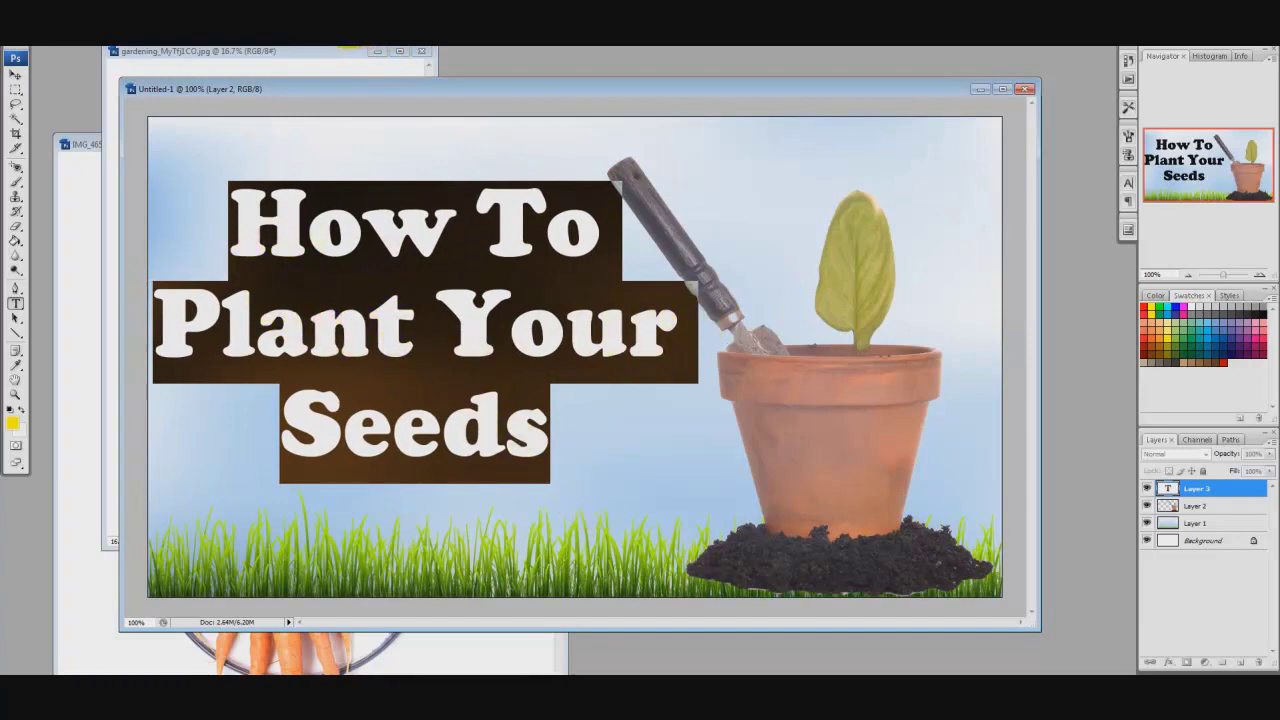
Step: Left-align the title text, move it toward the canvas's left edge beside the trowel and commit it
{"action": "left_click", "coordinate": [350, 45]}
{"action": "left_click_drag", "start_coordinate": [514, 524], "coordinate": [268, 519]}
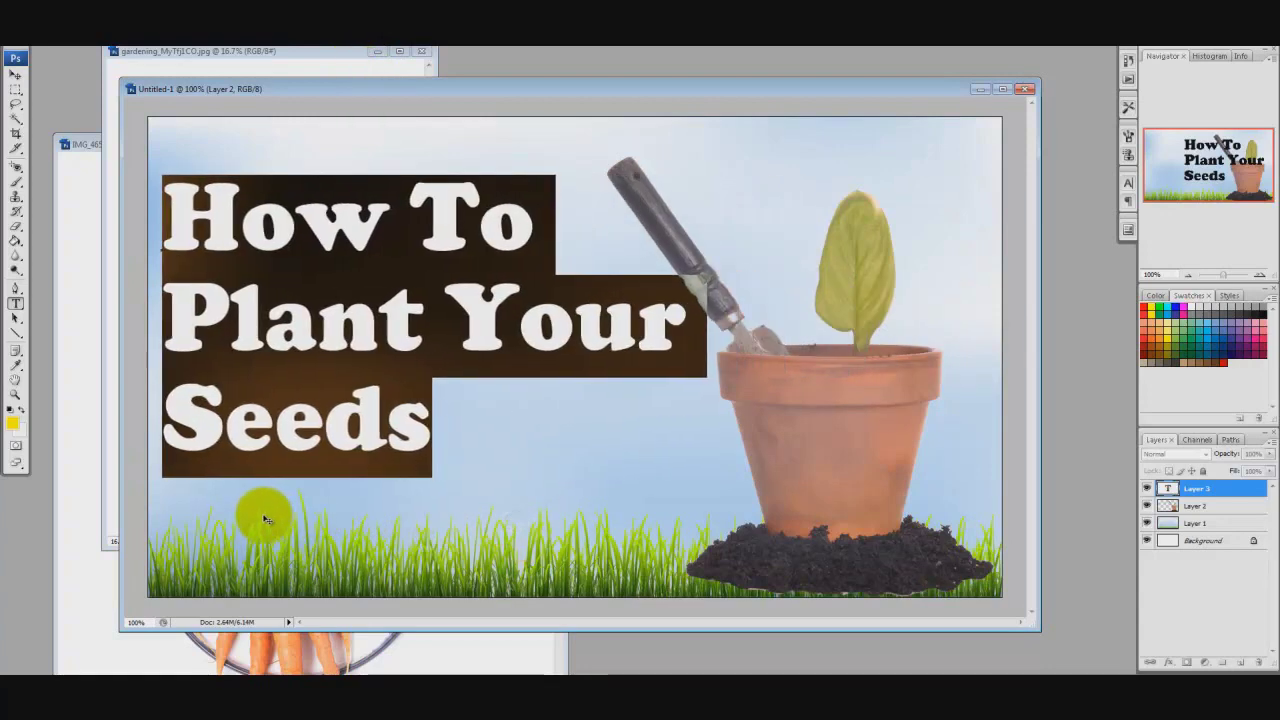
{"action": "key", "text": "ctrl+Return"}
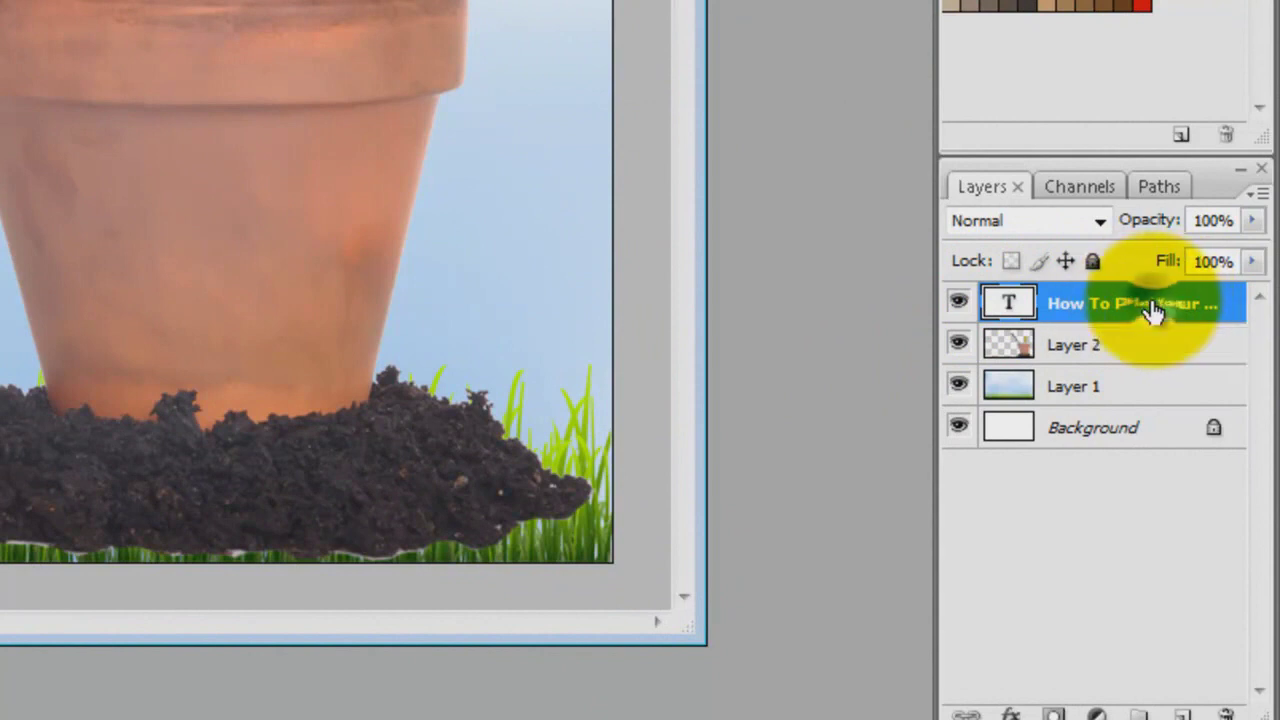
{"action": "double_click", "coordinate": [1153, 307]}
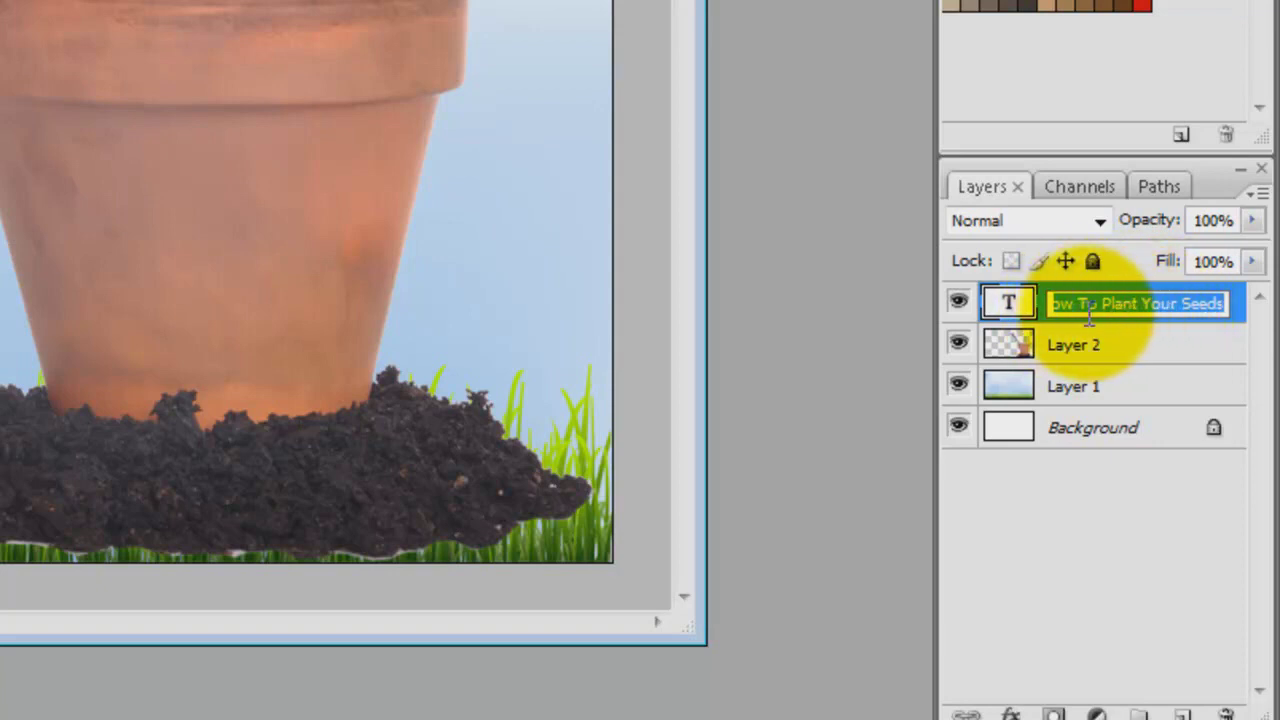
{"action": "left_click", "coordinate": [1217, 306]}
{"action": "key", "text": "Return"}
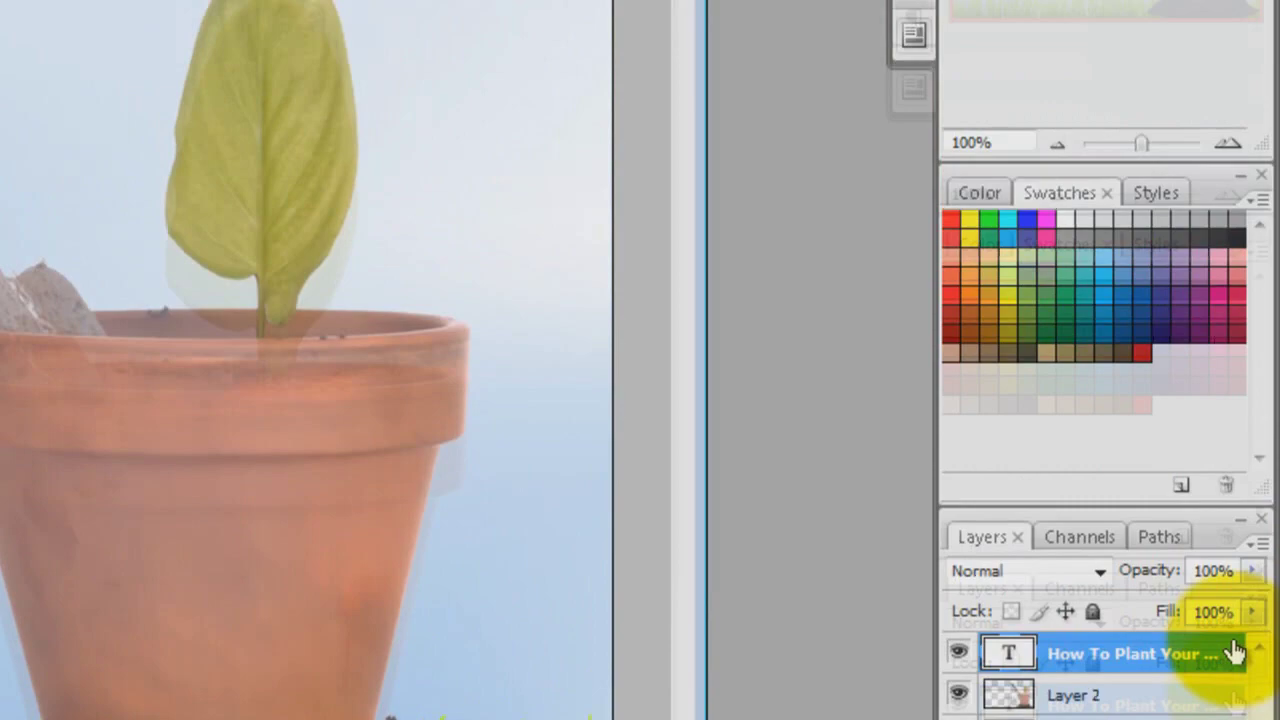
Step: Add an outside stroke to the title text in bright green (#81f015) and widen it into a thick outline
{"action": "double_click", "coordinate": [1236, 302]}
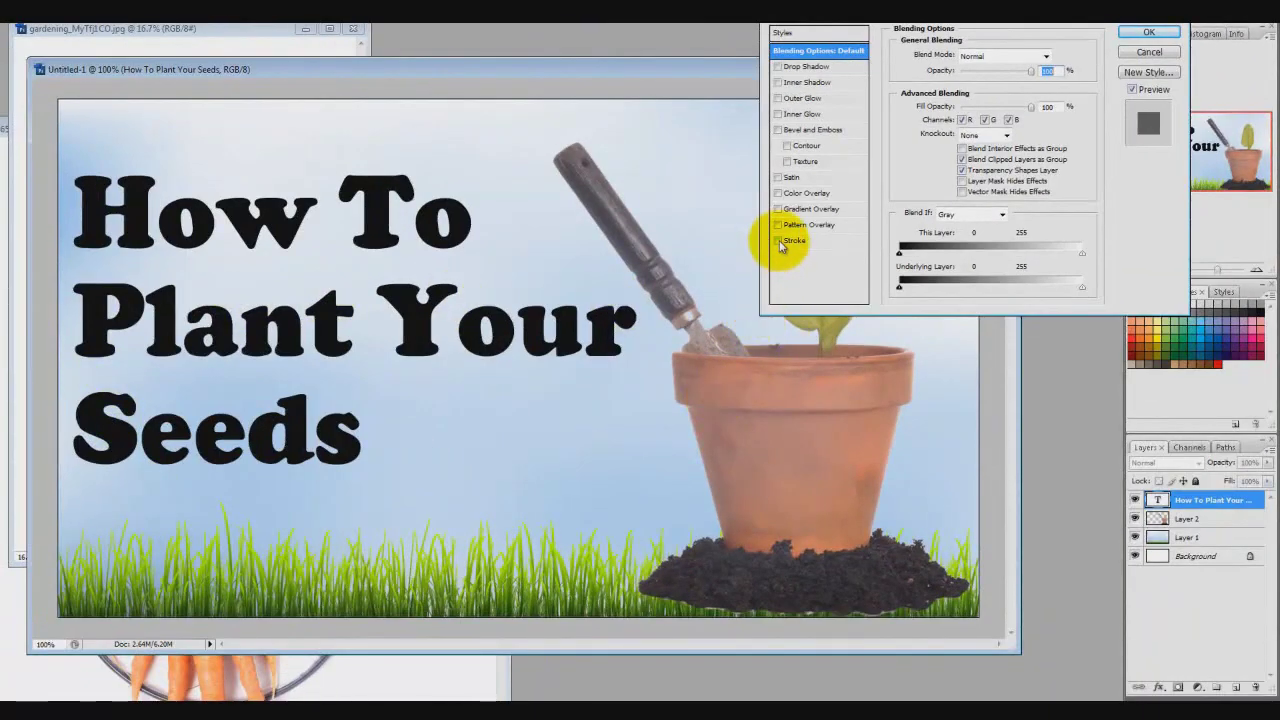
{"action": "left_click", "coordinate": [778, 242]}
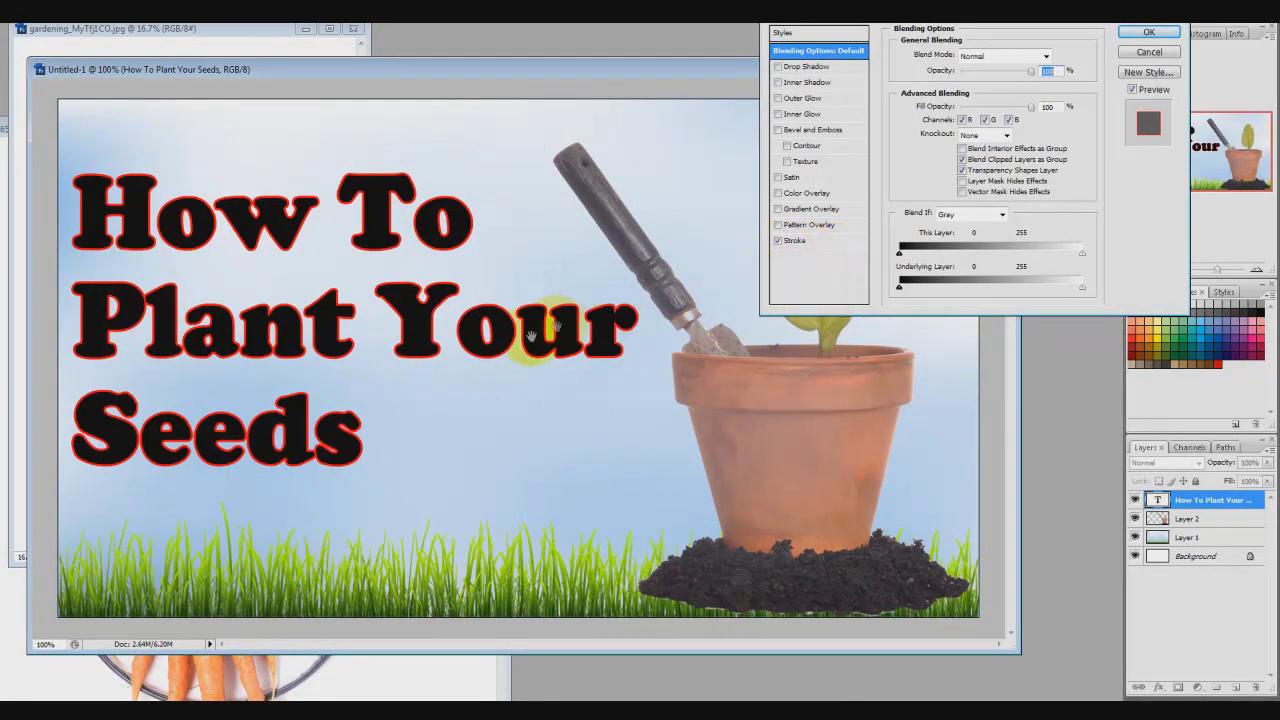
{"action": "left_click", "coordinate": [835, 241]}
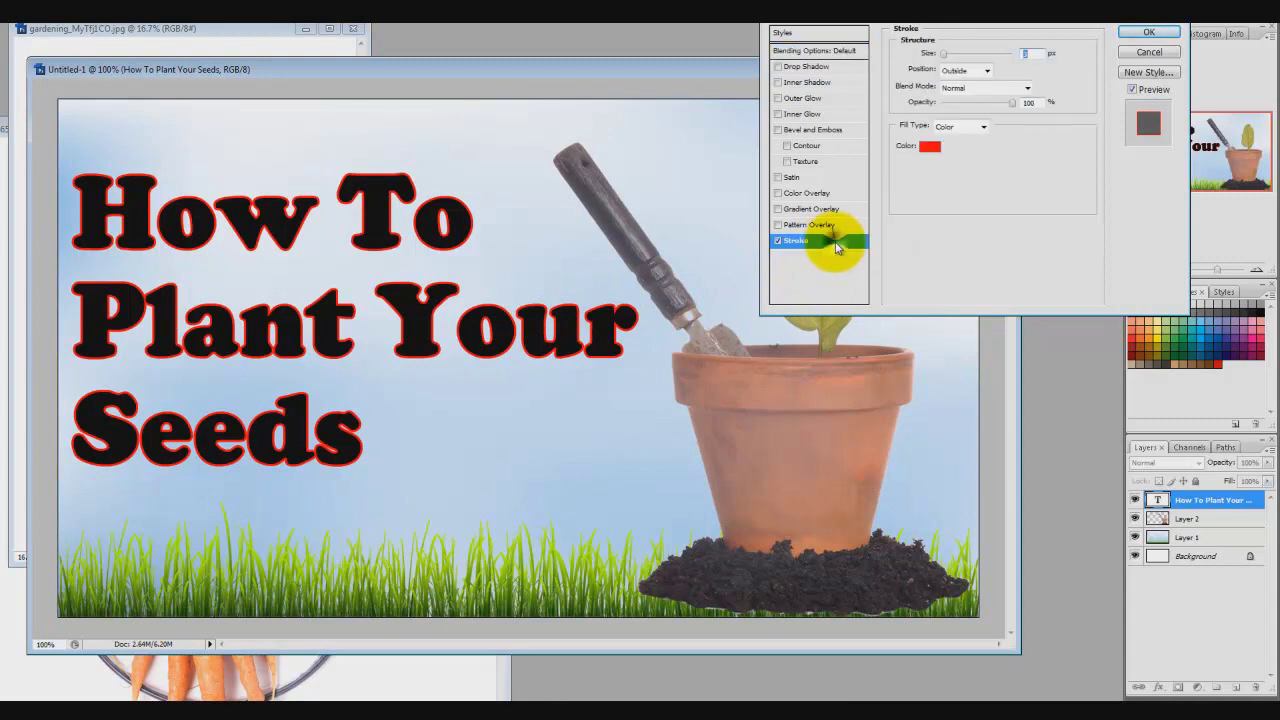
{"action": "left_click", "coordinate": [930, 147]}
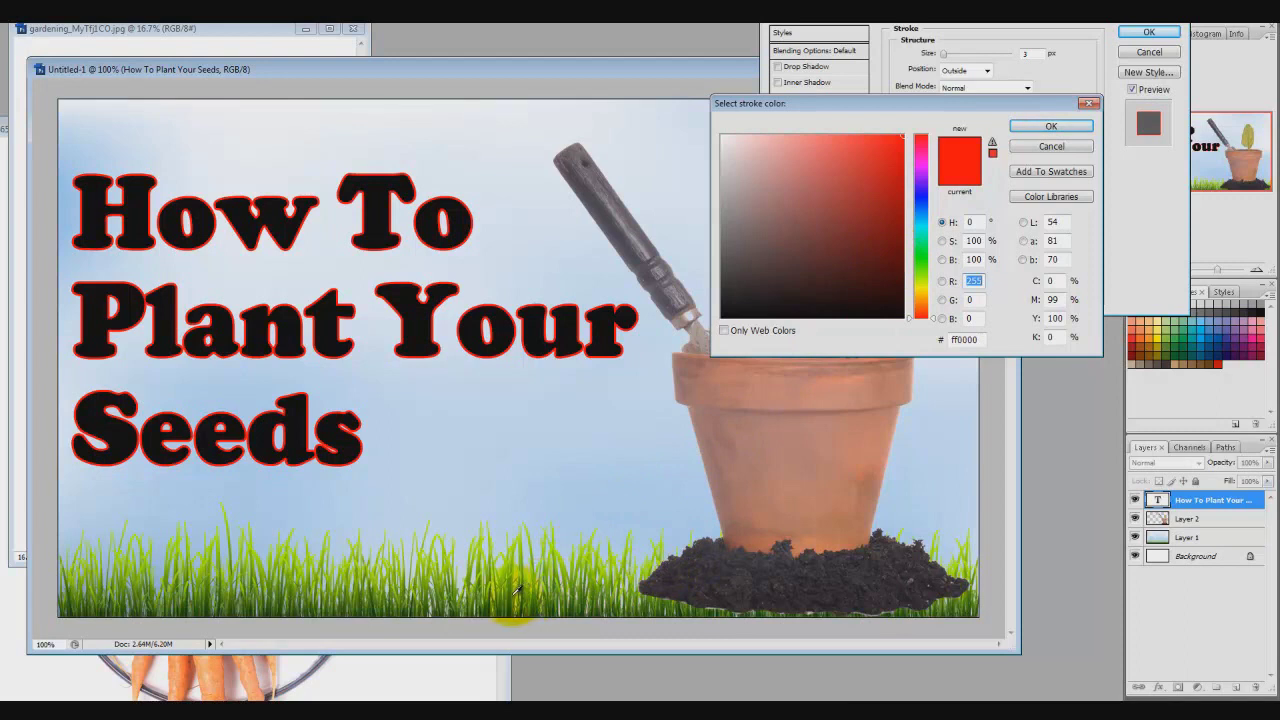
{"action": "left_click", "coordinate": [510, 596]}
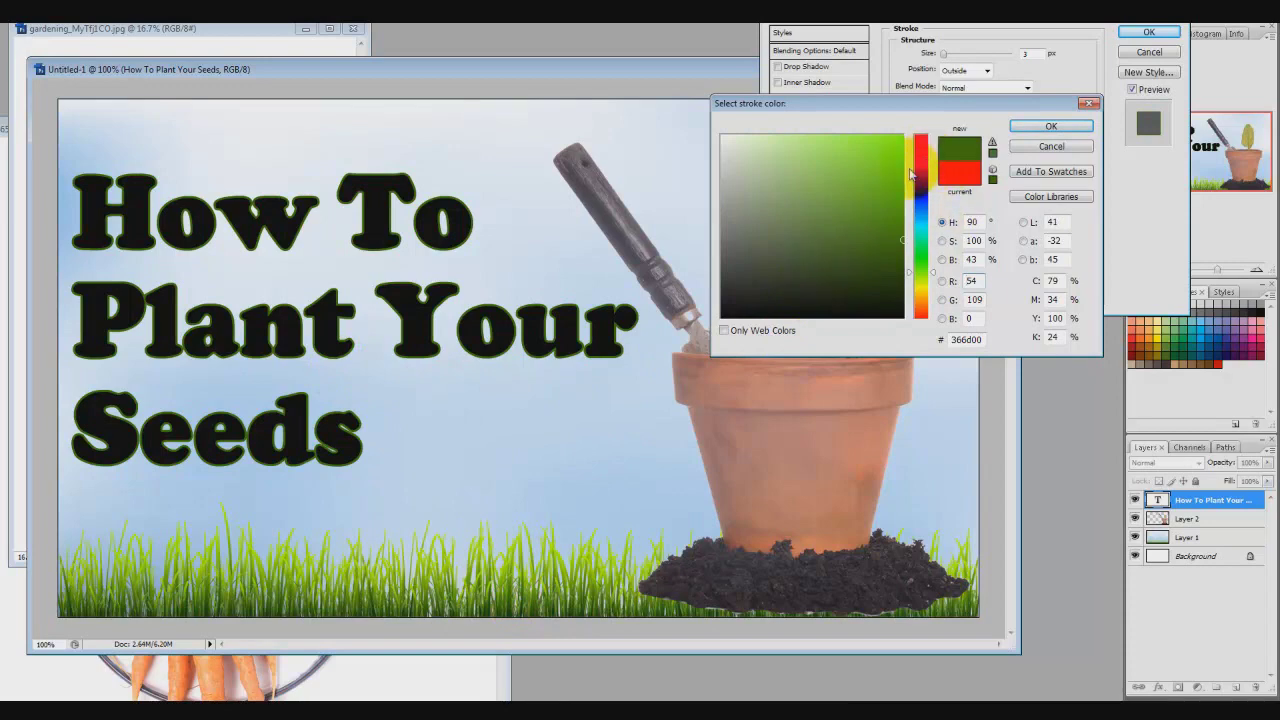
{"action": "mouse_move", "coordinate": [881, 199]}
{"action": "left_mouse_down"}
{"action": "mouse_move", "coordinate": [880, 166]}
{"action": "mouse_move", "coordinate": [885, 253]}
{"action": "left_mouse_up"}
{"action": "left_click", "coordinate": [829, 185]}
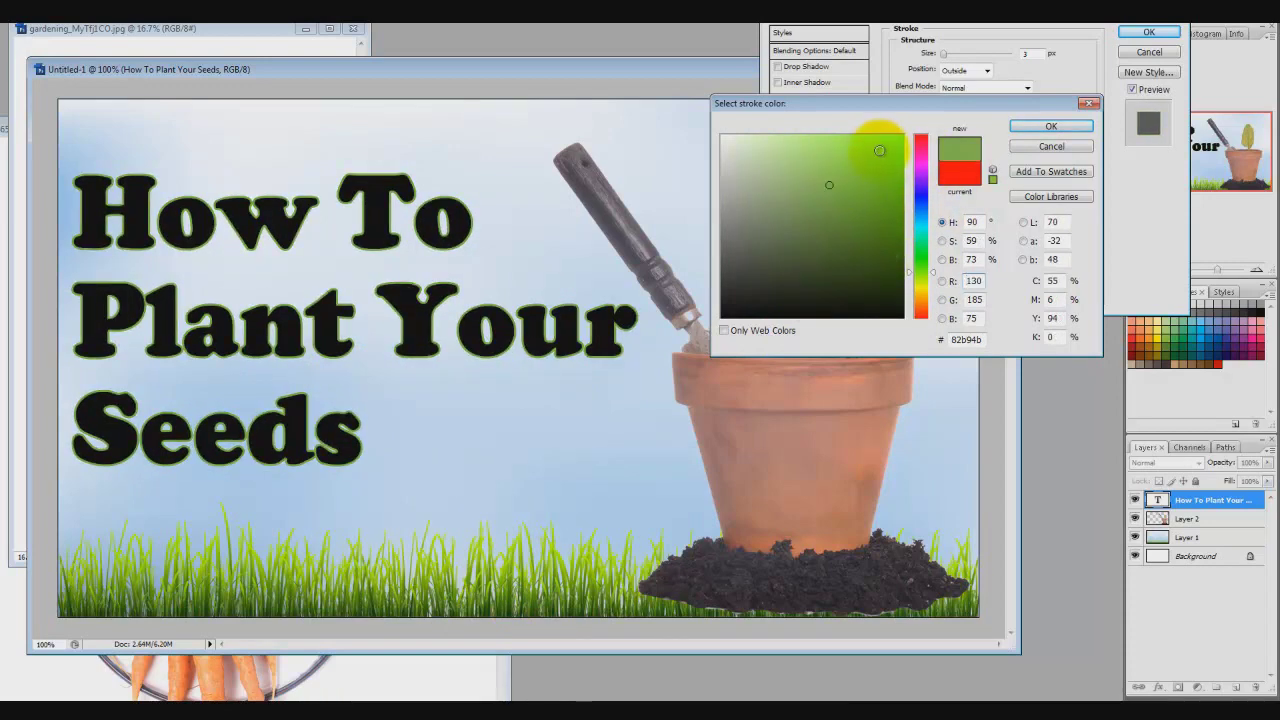
{"action": "left_click", "coordinate": [888, 145]}
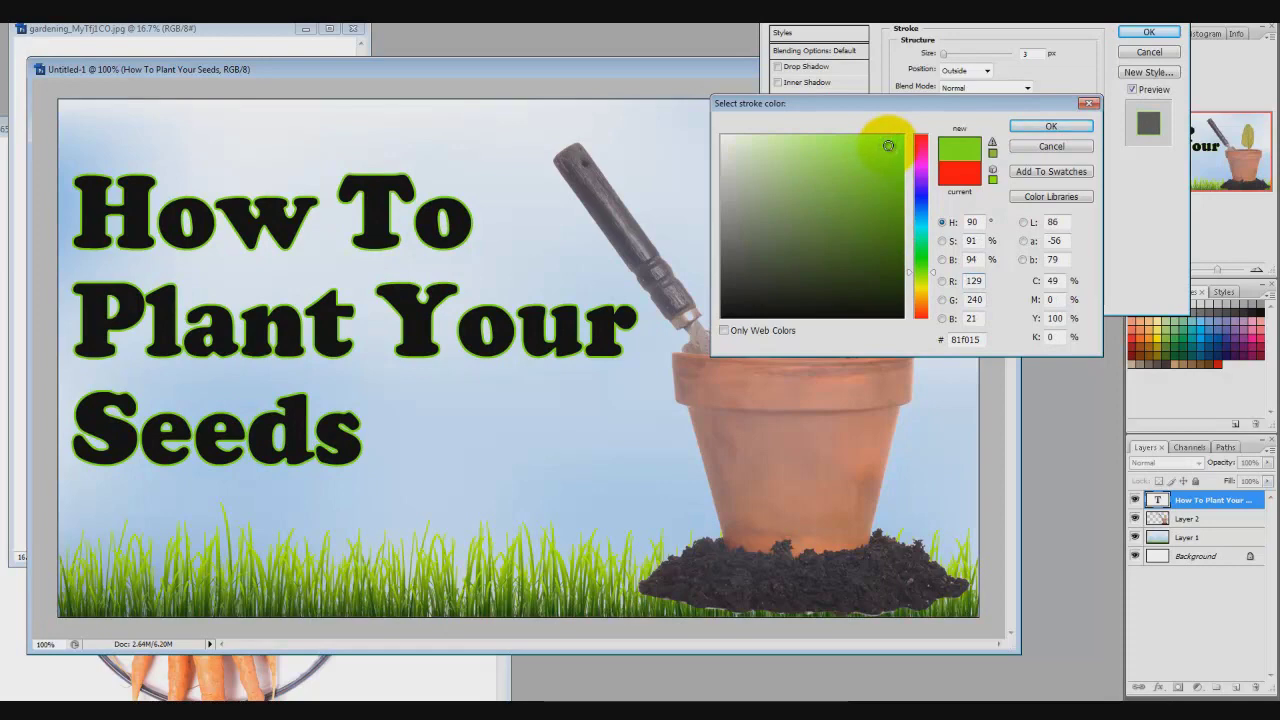
{"action": "left_click", "coordinate": [1020, 126]}
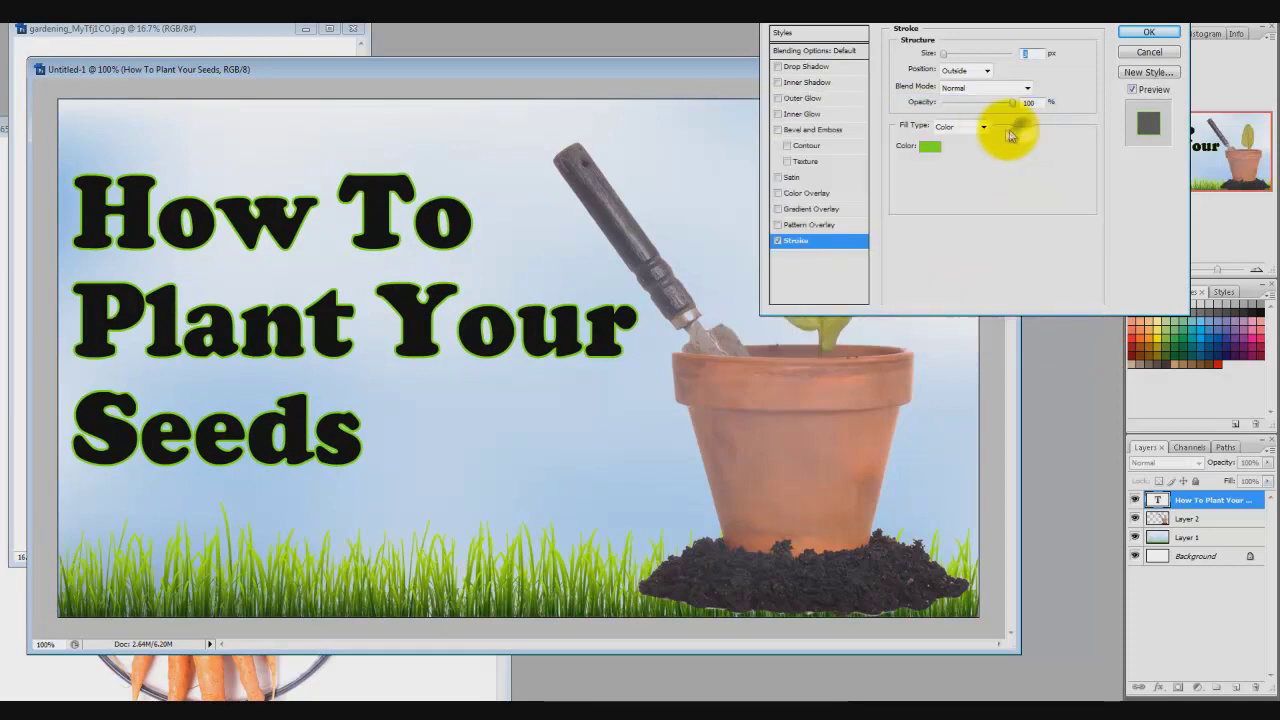
{"action": "left_click_drag", "start_coordinate": [945, 60], "coordinate": [952, 62]}
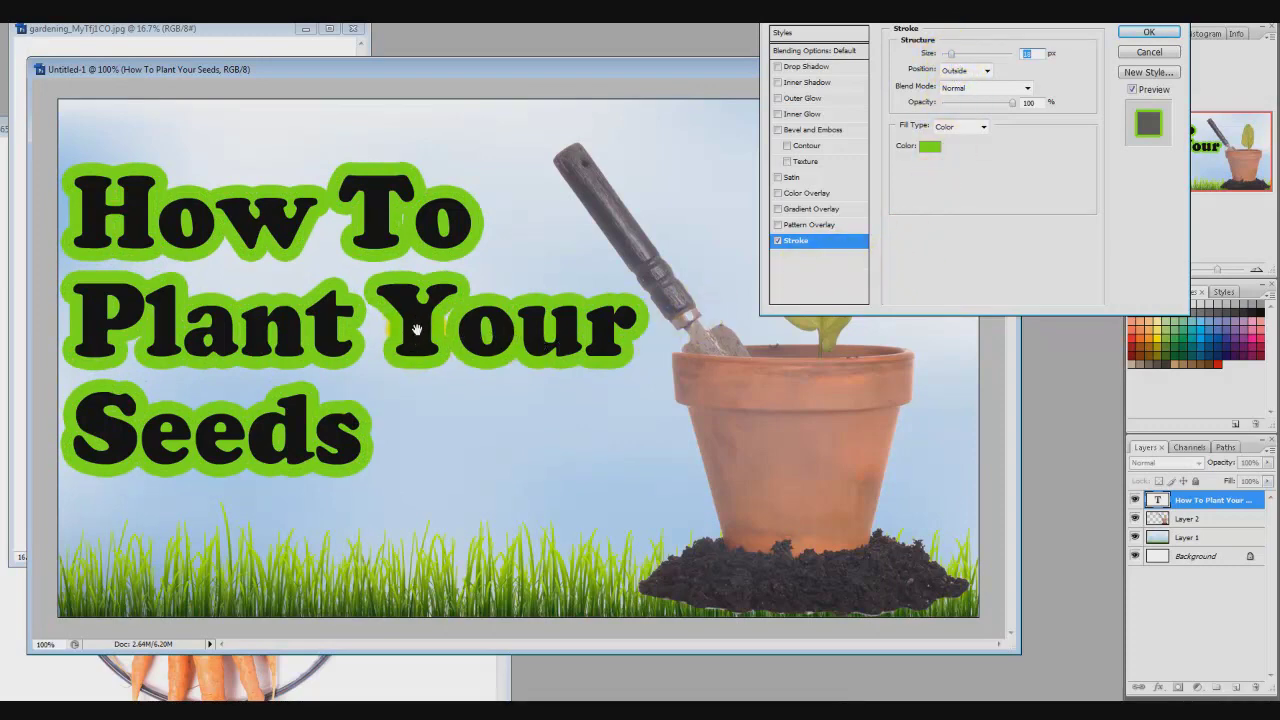
Step: Give the title an Inner Bevel with the Chisel Hard technique and a size of 18 px, and apply the layer styles
{"action": "left_click", "coordinate": [779, 131]}
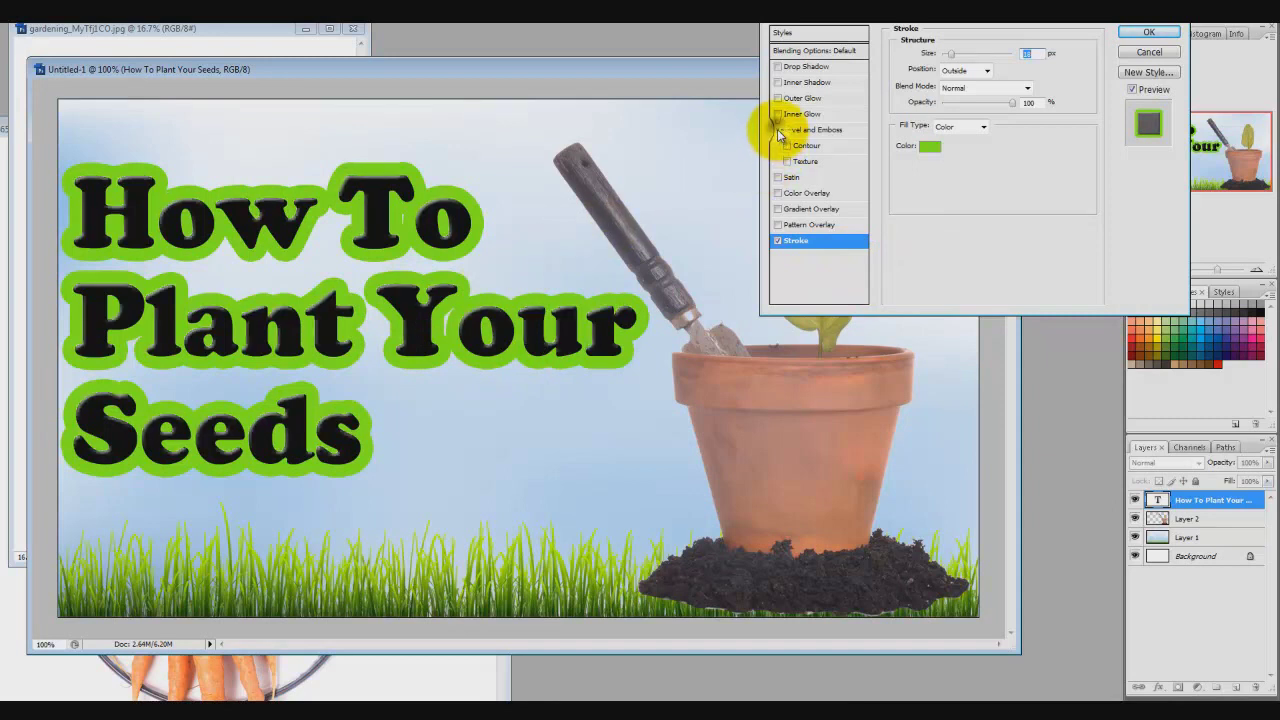
{"action": "left_click", "coordinate": [855, 131]}
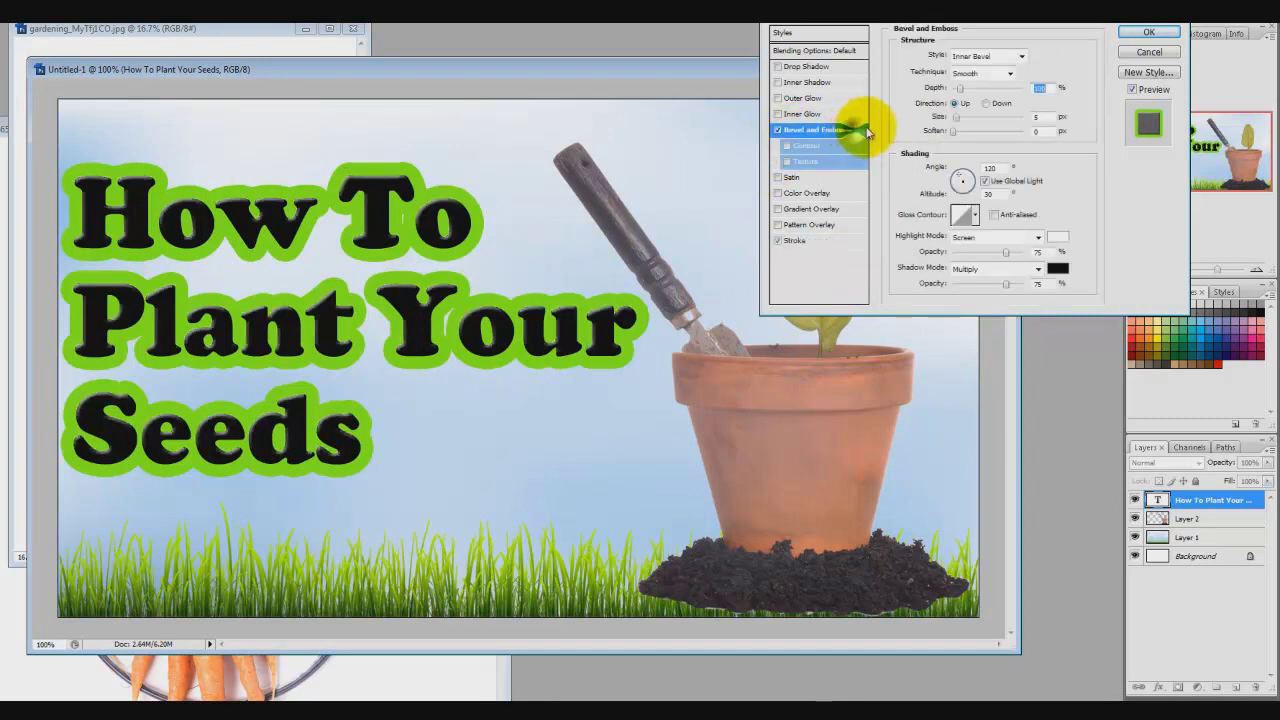
{"action": "left_click_drag", "start_coordinate": [956, 121], "coordinate": [963, 123]}
{"action": "left_click", "coordinate": [1009, 73]}
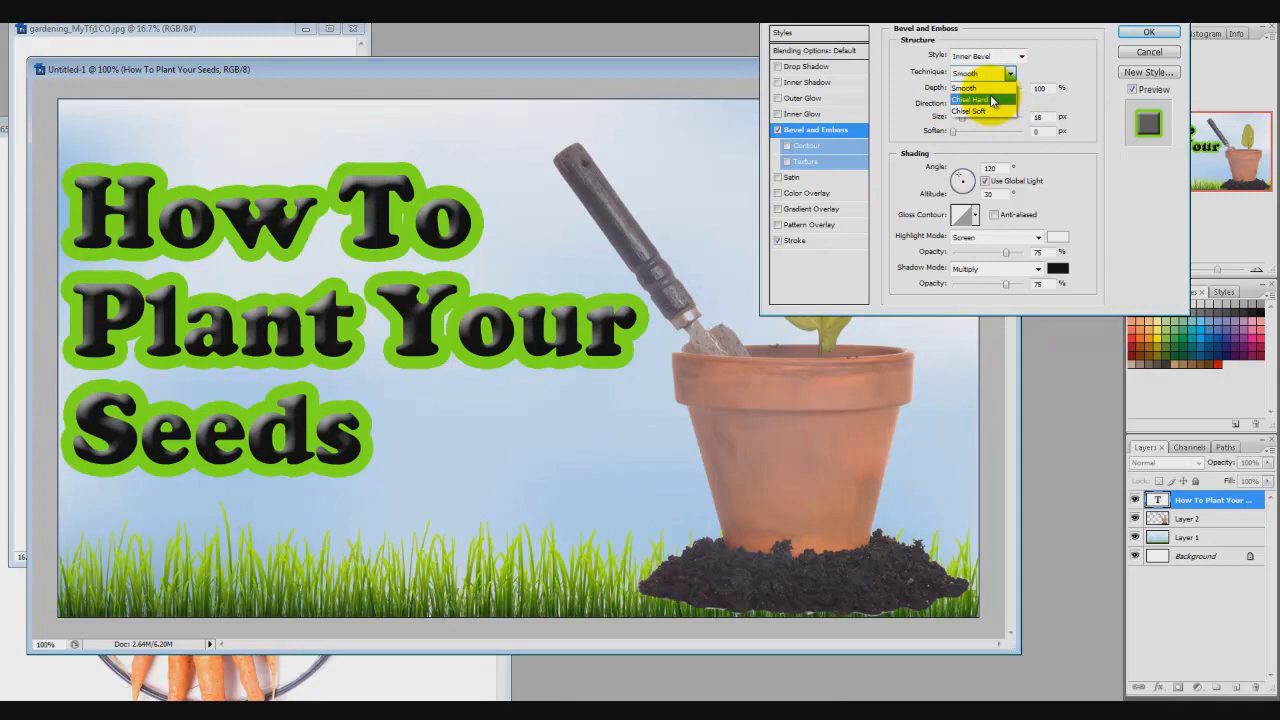
{"action": "left_click", "coordinate": [993, 100]}
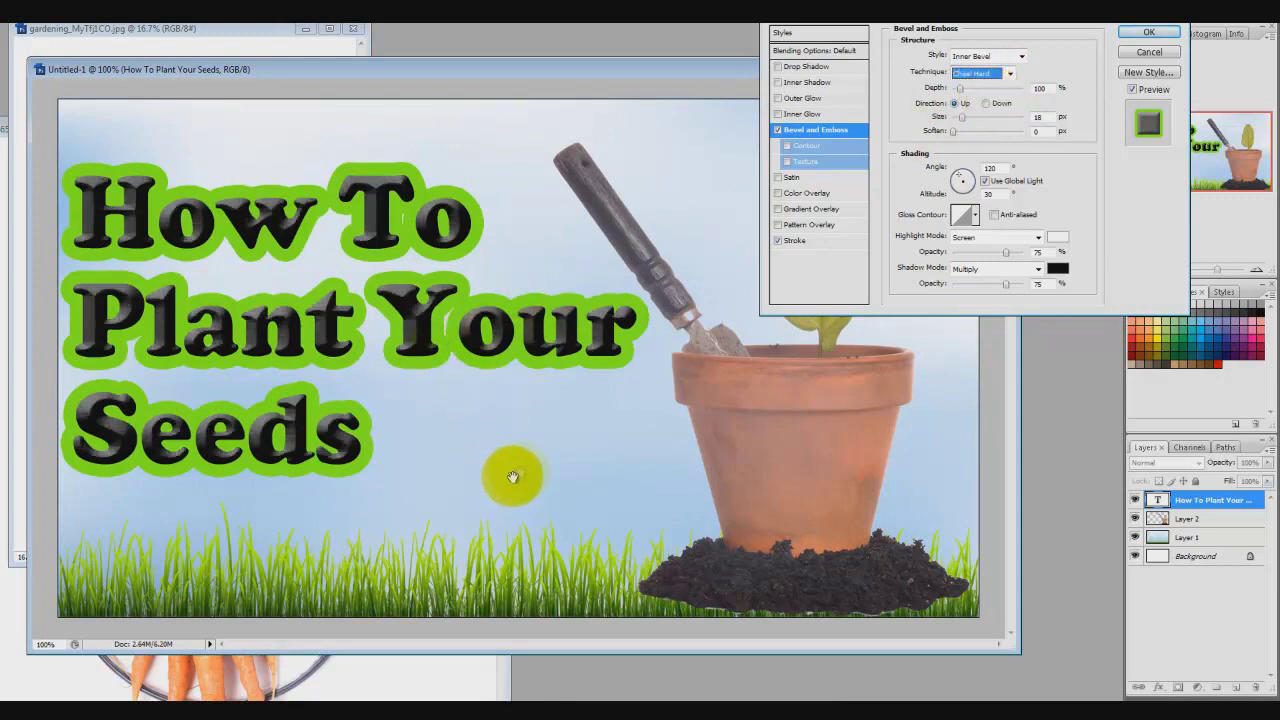
{"action": "left_click", "coordinate": [1148, 32]}
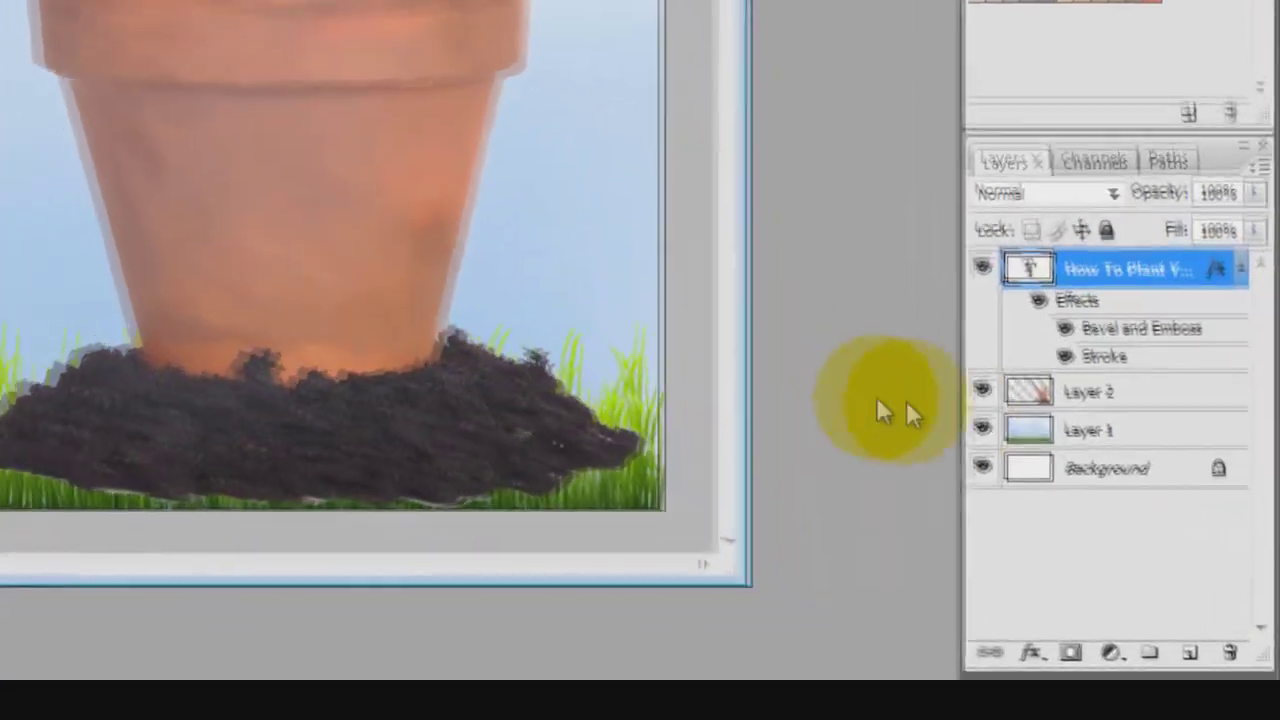
Step: Apply an Outer Glow to the flowerpot layer with 12% spread and an enlarged size
{"action": "left_click", "coordinate": [1155, 396]}
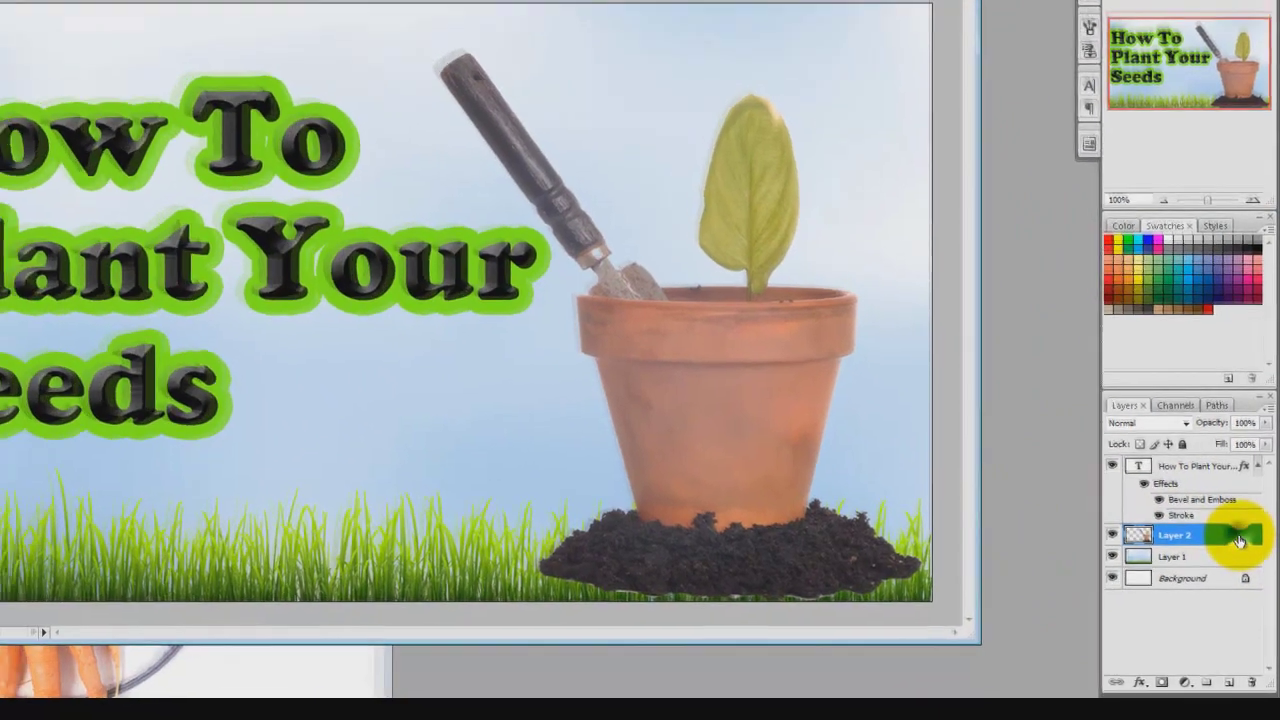
{"action": "double_click", "coordinate": [1237, 527]}
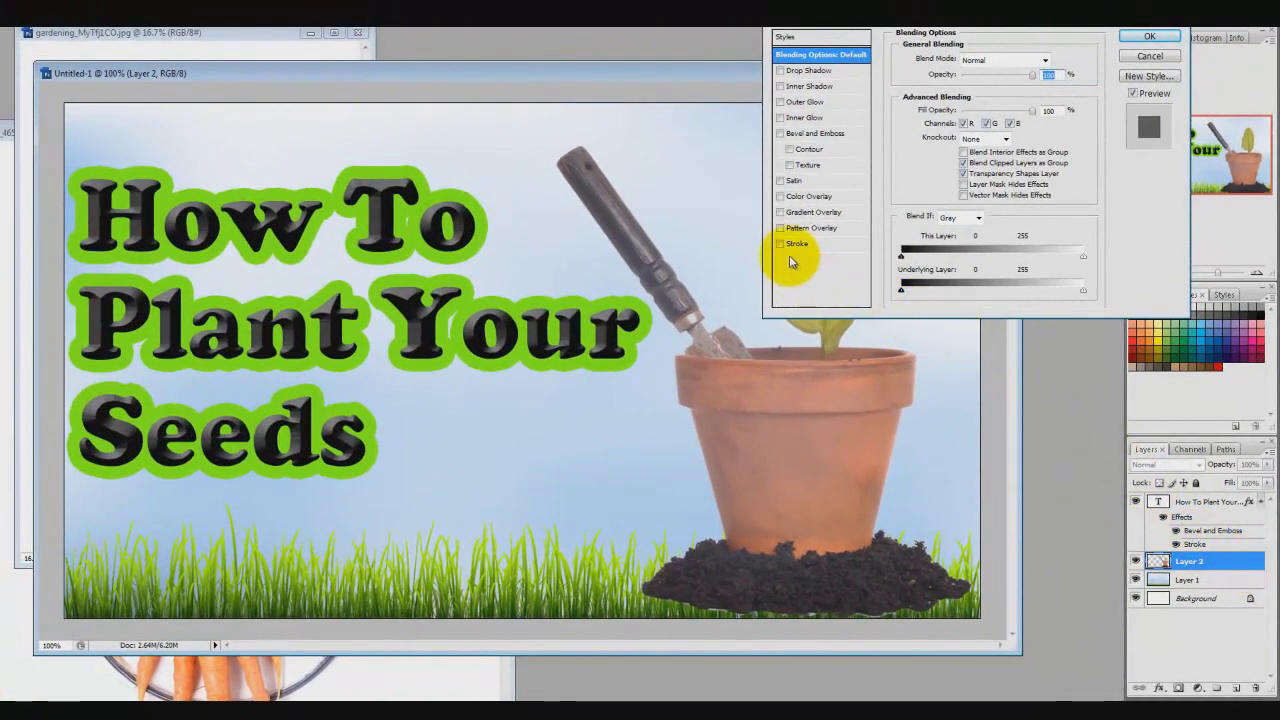
{"action": "left_click", "coordinate": [780, 102]}
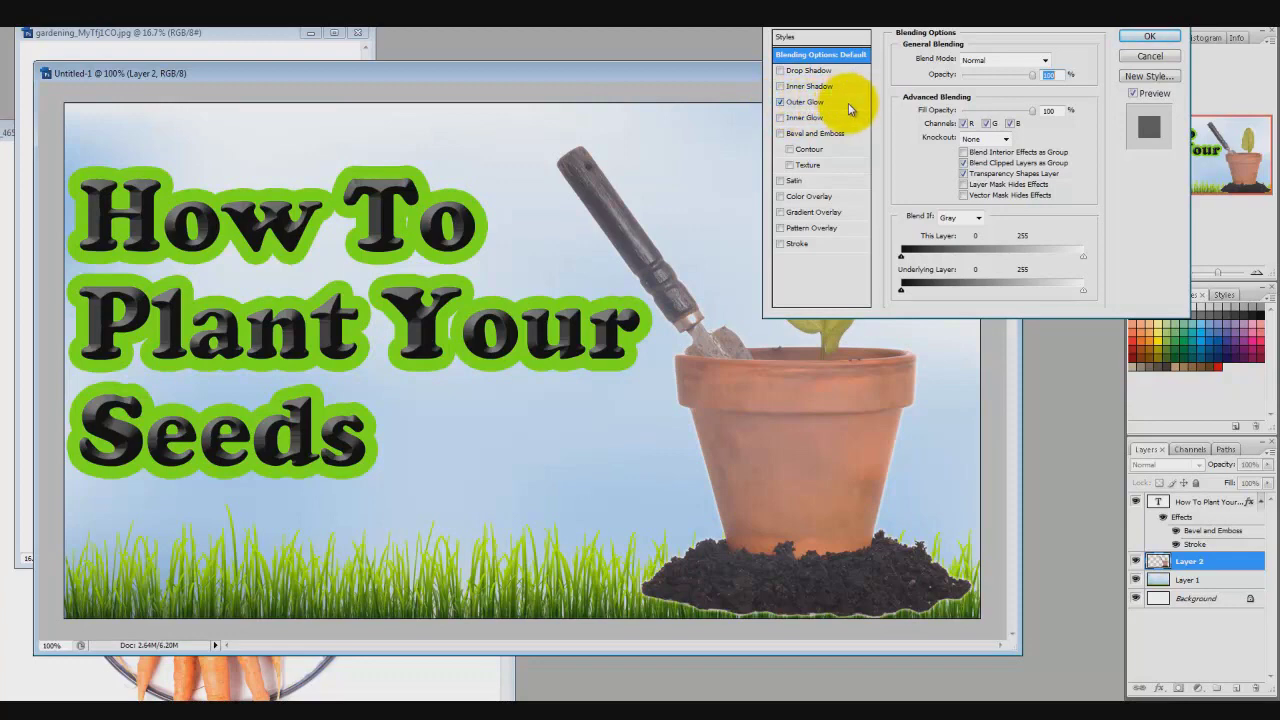
{"action": "left_click", "coordinate": [849, 109]}
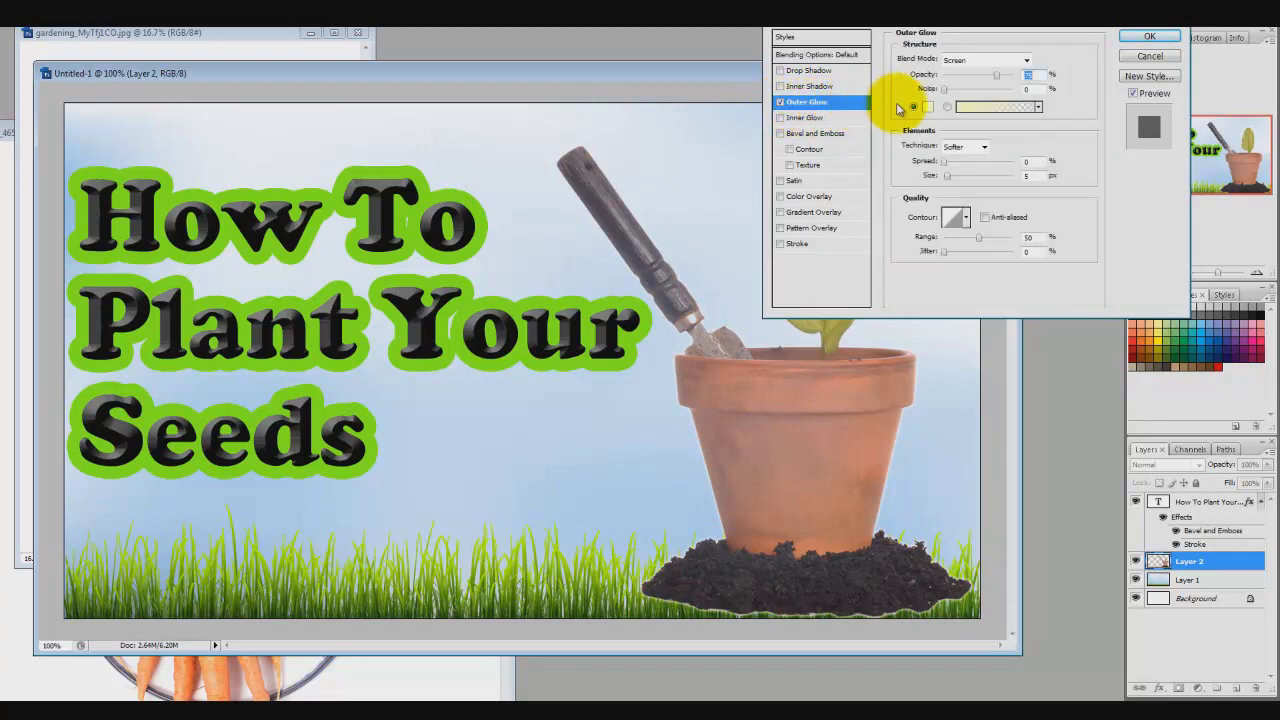
{"action": "left_click_drag", "start_coordinate": [945, 168], "coordinate": [966, 190]}
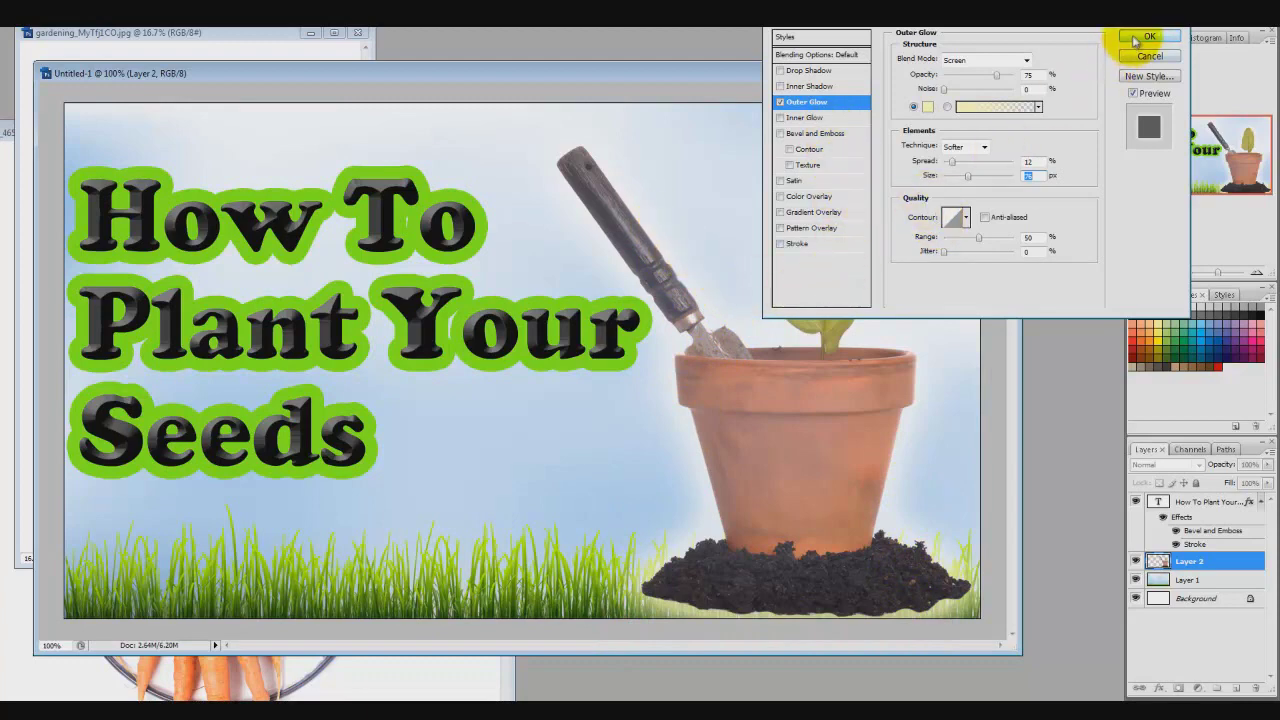
{"action": "left_click", "coordinate": [1148, 36]}
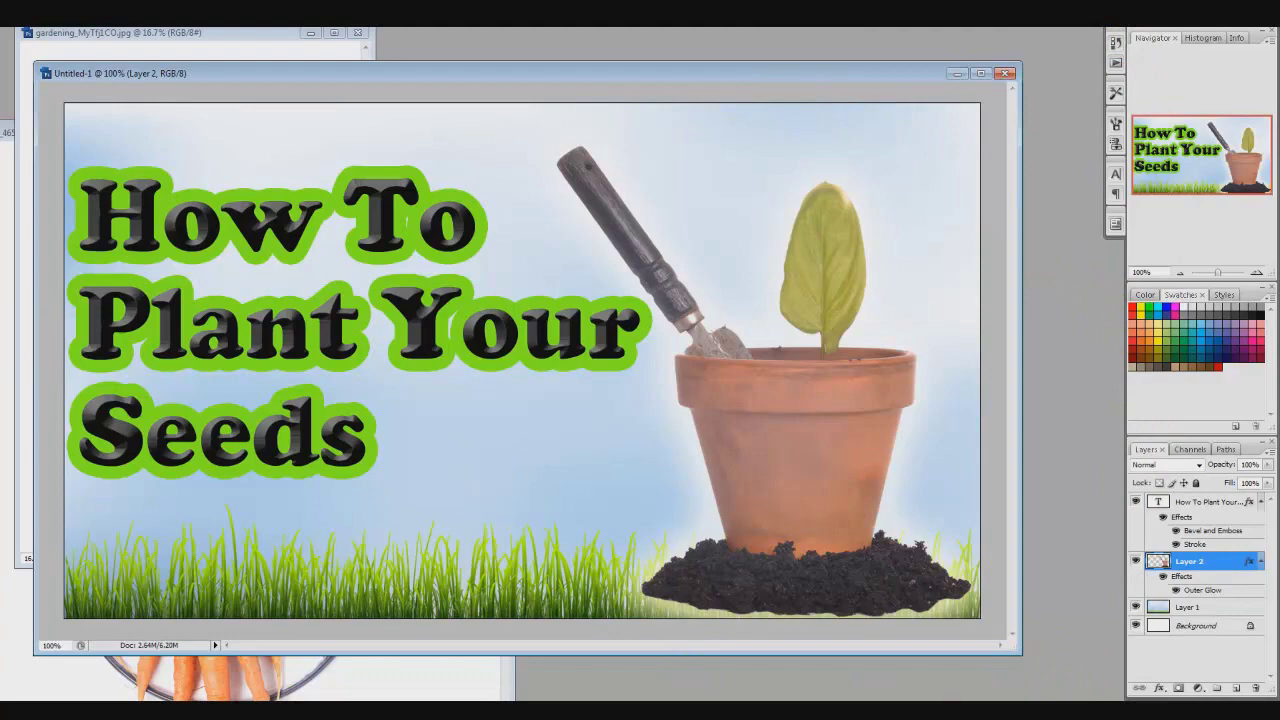
Step: Save the composition as a non-interlaced PNG named "garden seed ident" in the Graphicstock Royalty Free Images folder
{"action": "key", "text": "alt+f"}
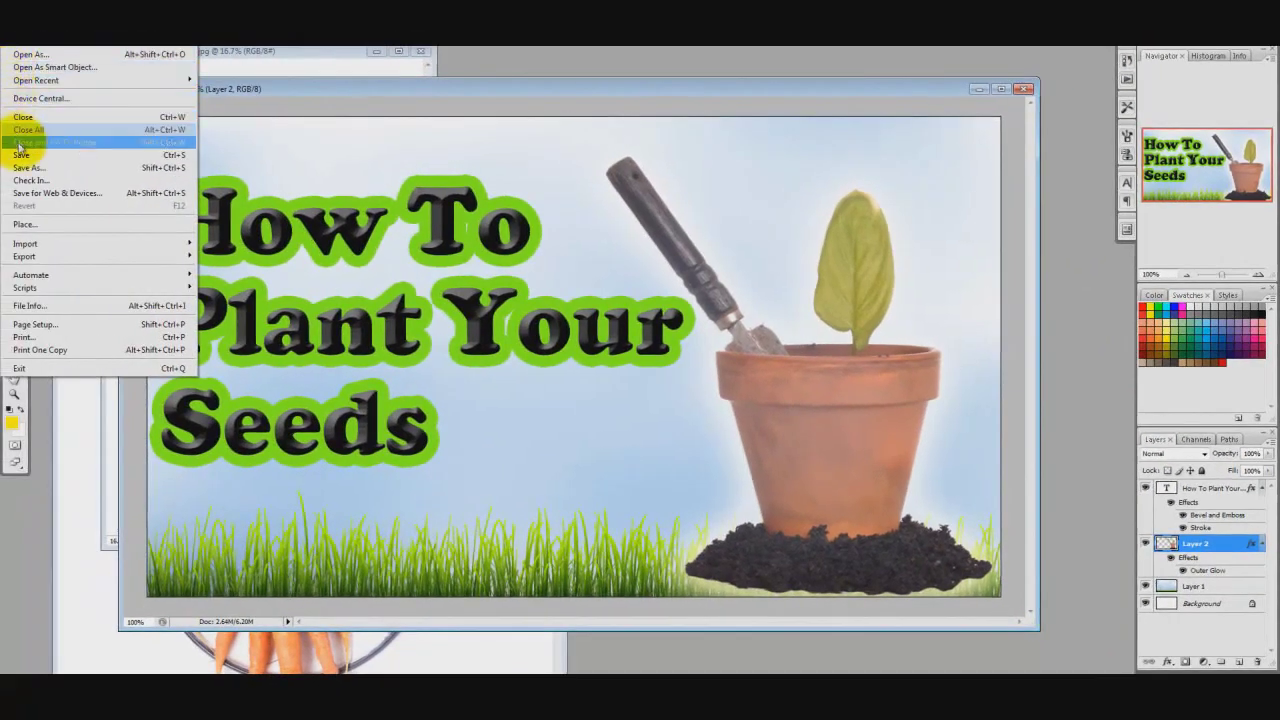
{"action": "left_click", "coordinate": [20, 168]}
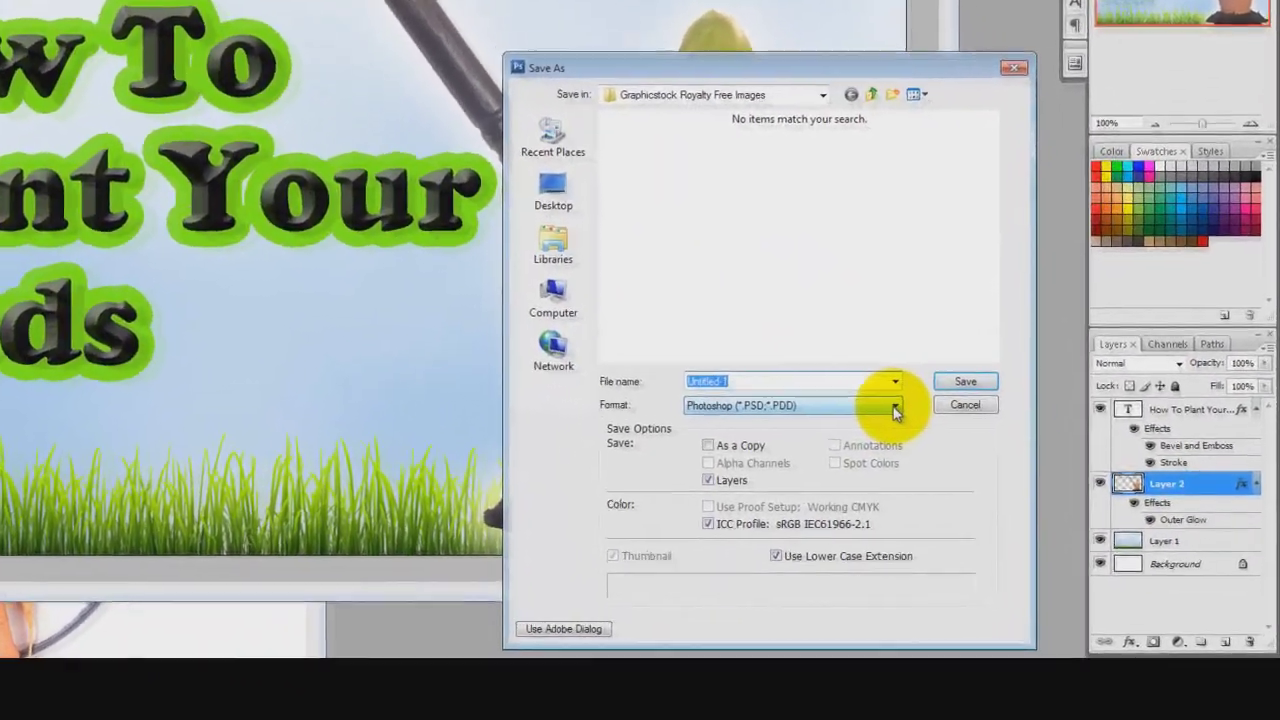
{"action": "left_click", "coordinate": [985, 485]}
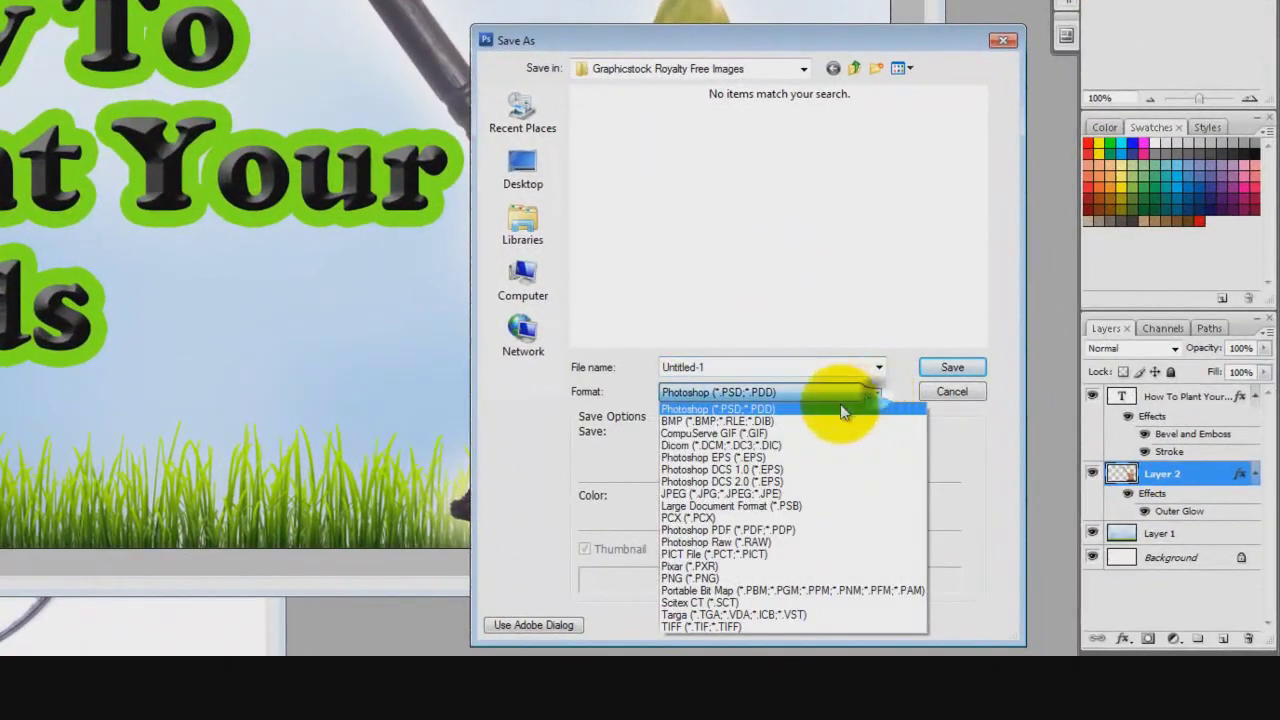
{"action": "left_click", "coordinate": [718, 579]}
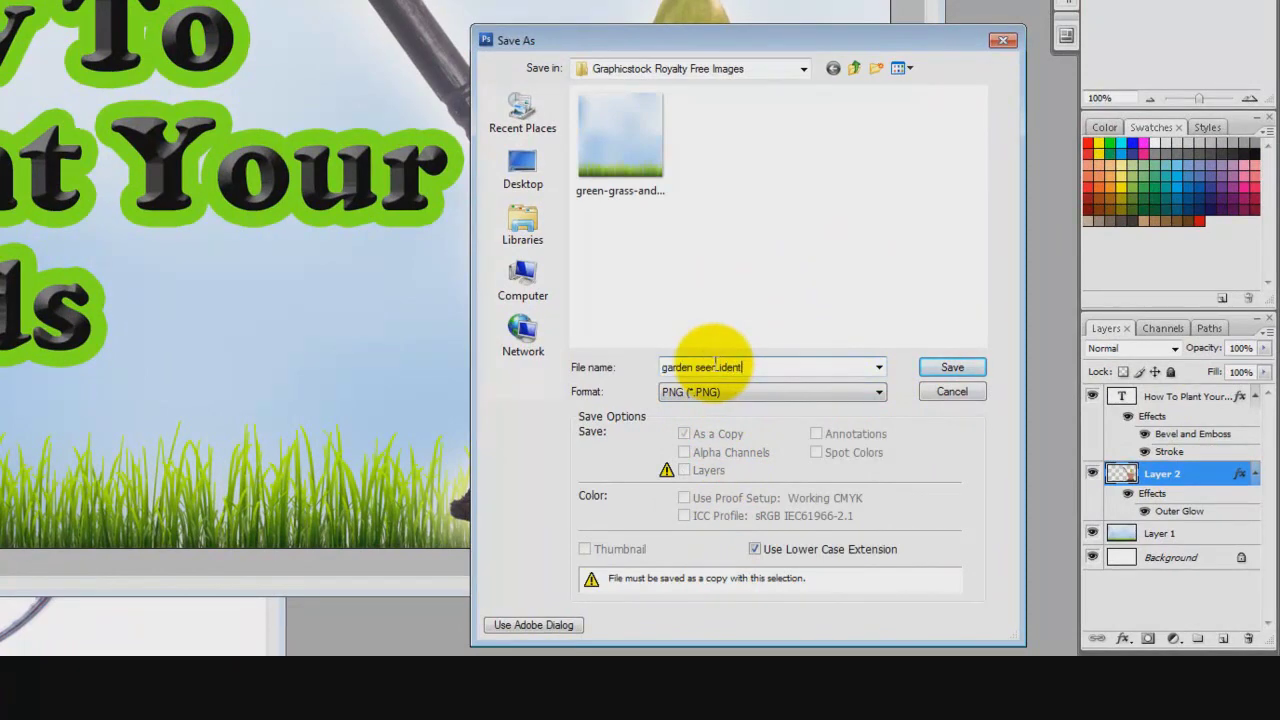
{"action": "left_click", "coordinate": [950, 369]}
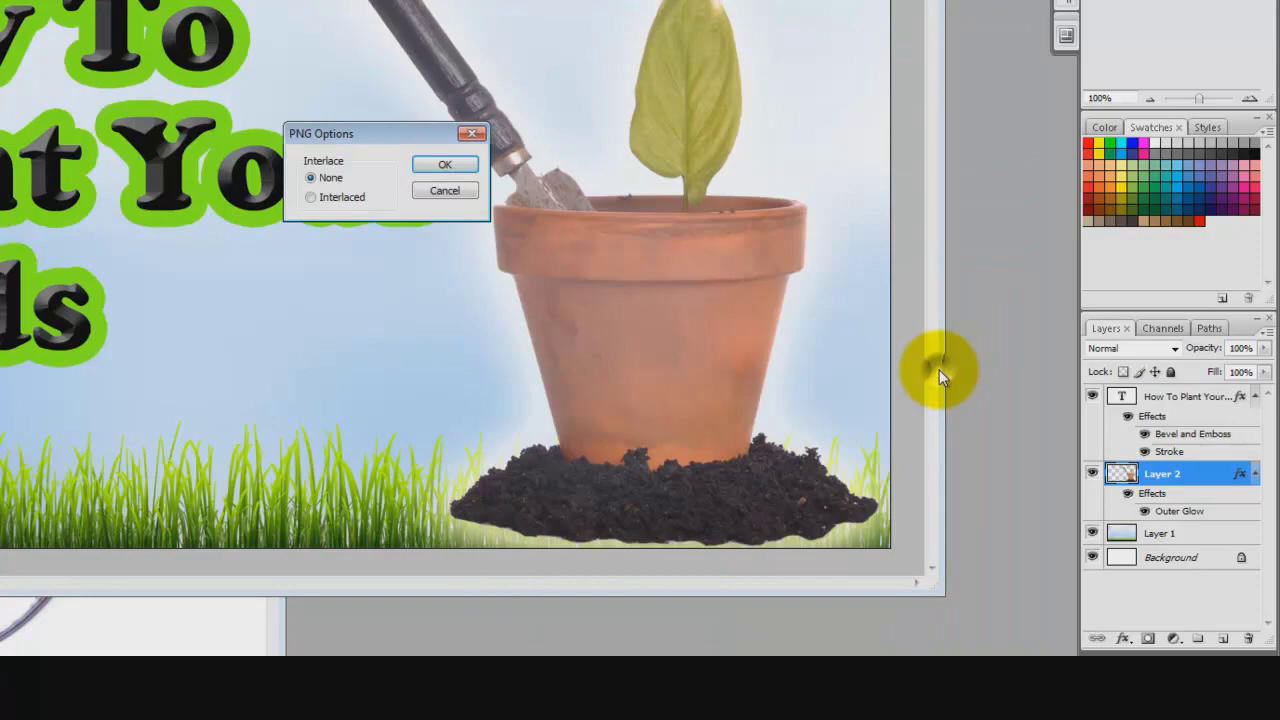
{"action": "left_click", "coordinate": [443, 166]}
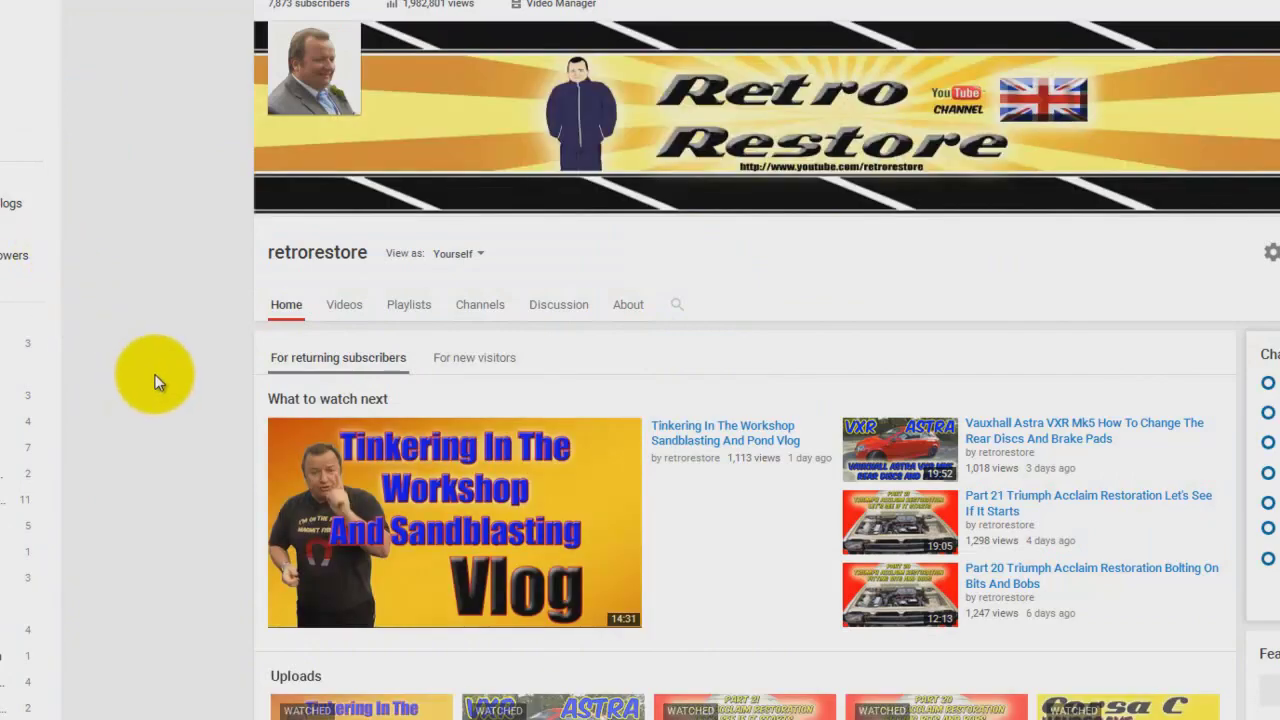
Step: Switch to the retrorestore YouTube channel page and look over the video thumbnails in its sections
{"action": "scroll", "coordinate": [154, 381], "scroll_direction": "down", "scroll_amount": 1}
{"action": "scroll", "coordinate": [154, 381], "scroll_direction": "down", "scroll_amount": 4}
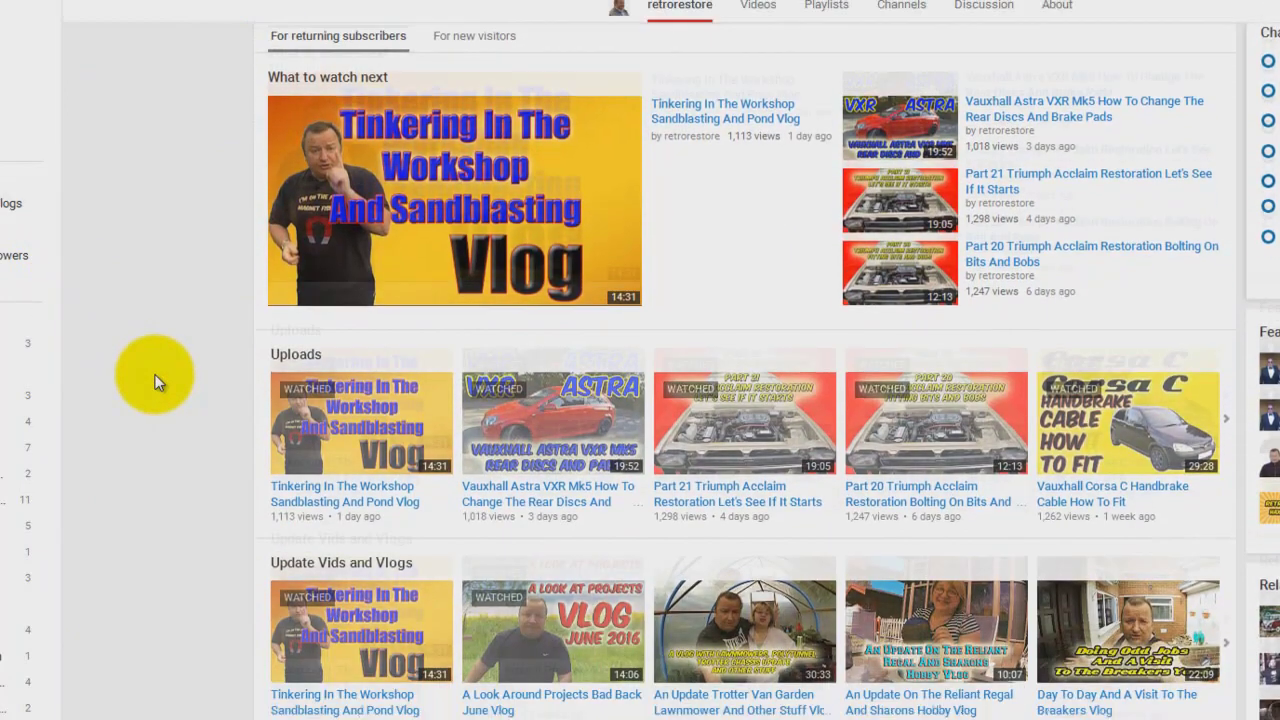
{"action": "scroll", "coordinate": [155, 381], "scroll_direction": "down", "scroll_amount": 4}
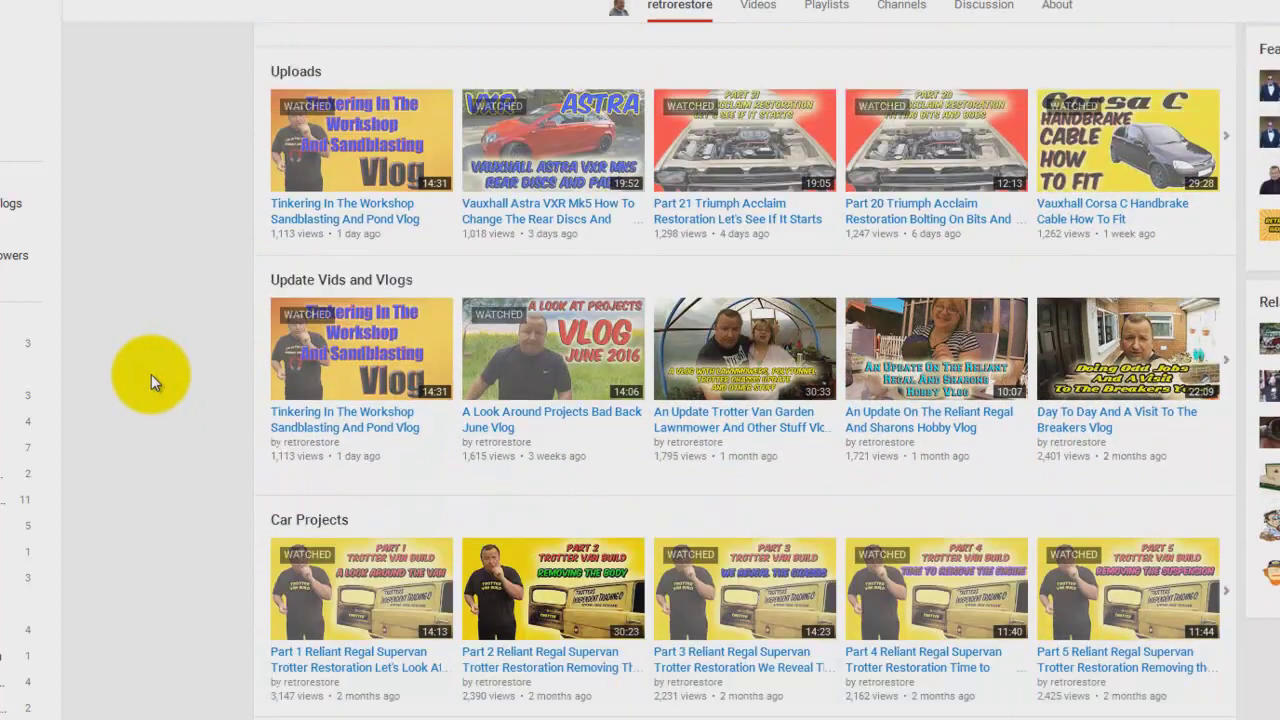
{"action": "scroll", "coordinate": [151, 374], "scroll_direction": "down", "scroll_amount": 4}
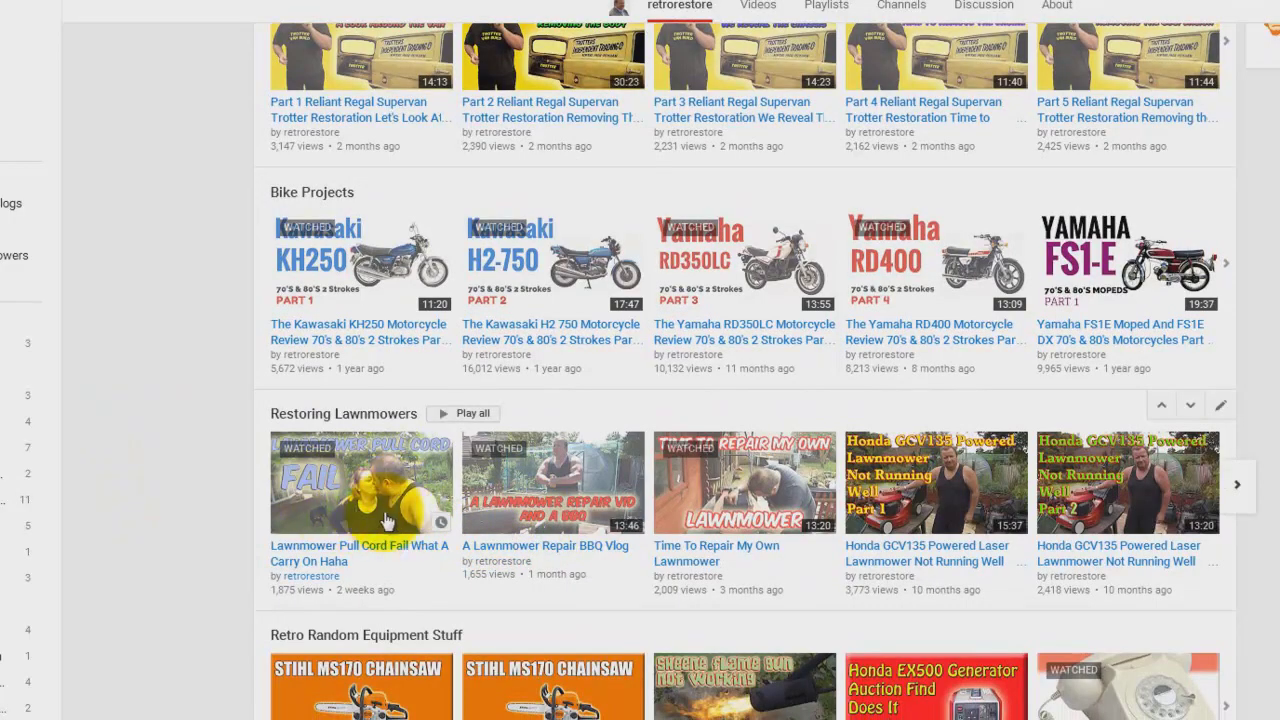
{"action": "scroll", "coordinate": [366, 514], "scroll_direction": "down", "scroll_amount": 5}
{"action": "scroll", "coordinate": [366, 514], "scroll_direction": "up", "scroll_amount": 5}
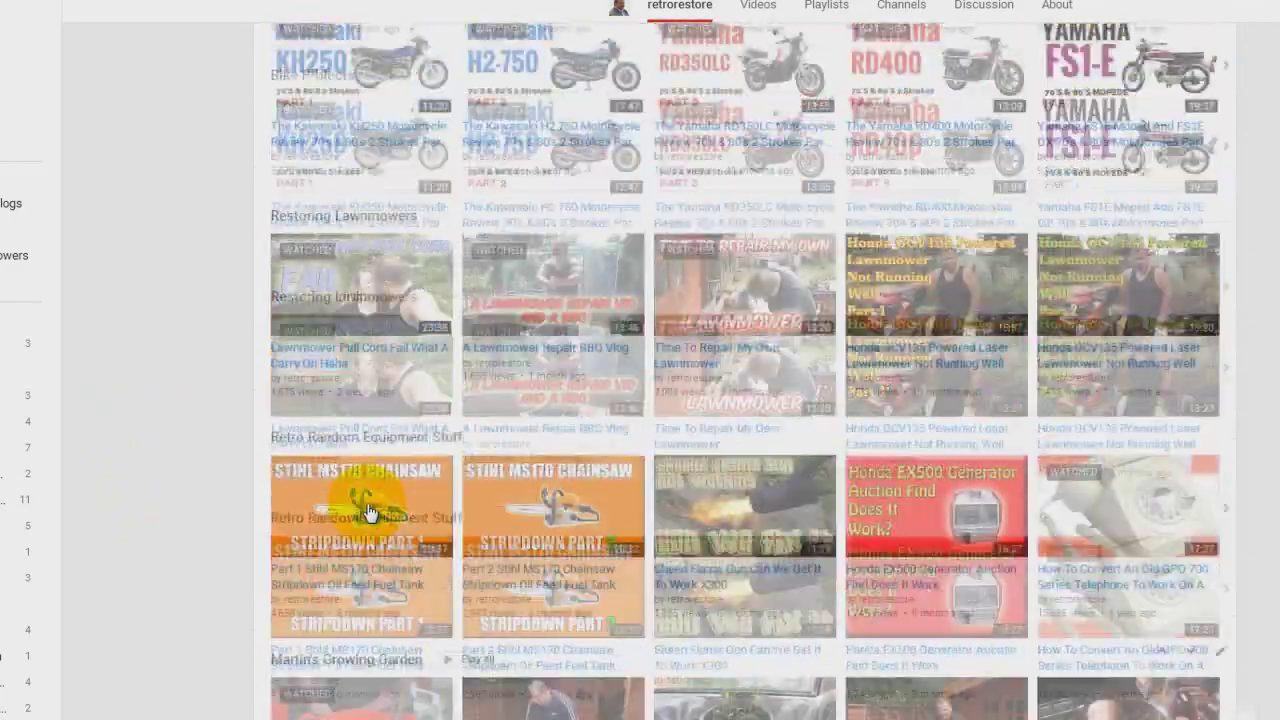
{"action": "scroll", "coordinate": [366, 514], "scroll_direction": "up", "scroll_amount": 5}
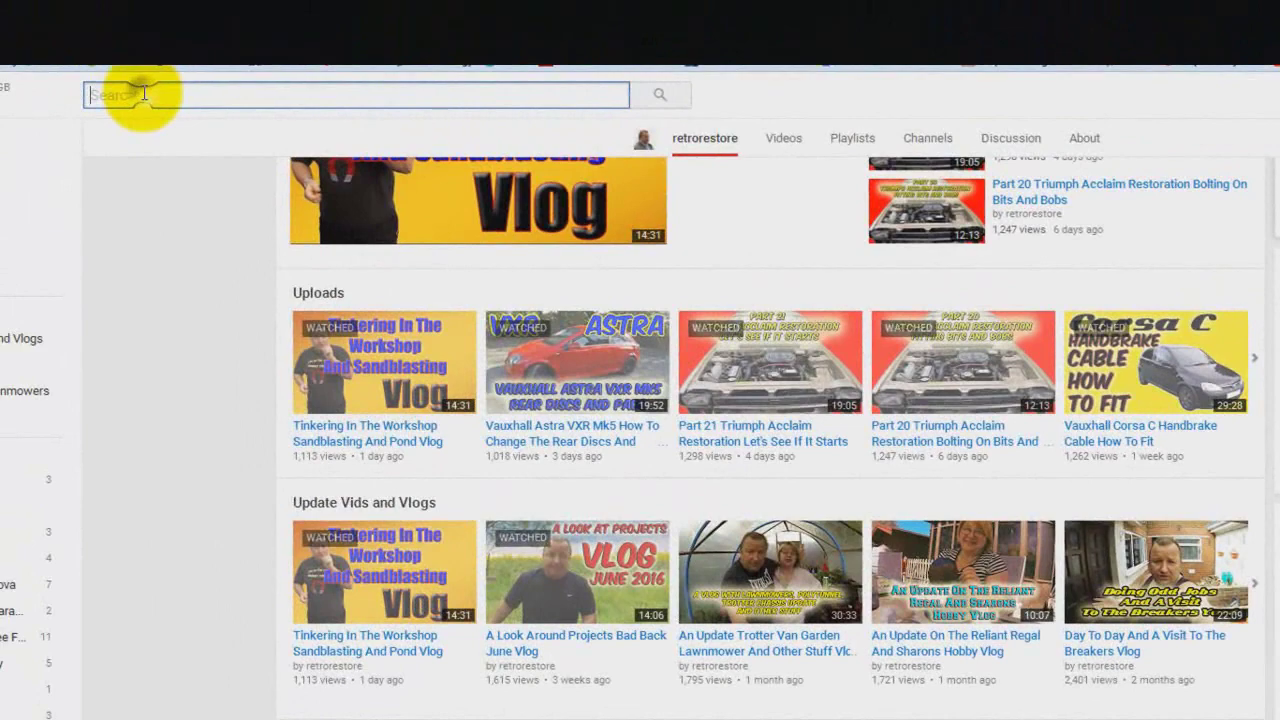
Step: Search YouTube for "reliant regal" and compare the thumbnails down the first results page
{"action": "left_click", "coordinate": [140, 91]}
{"action": "type", "text": "reliant regal"}
{"action": "key", "text": "Return"}
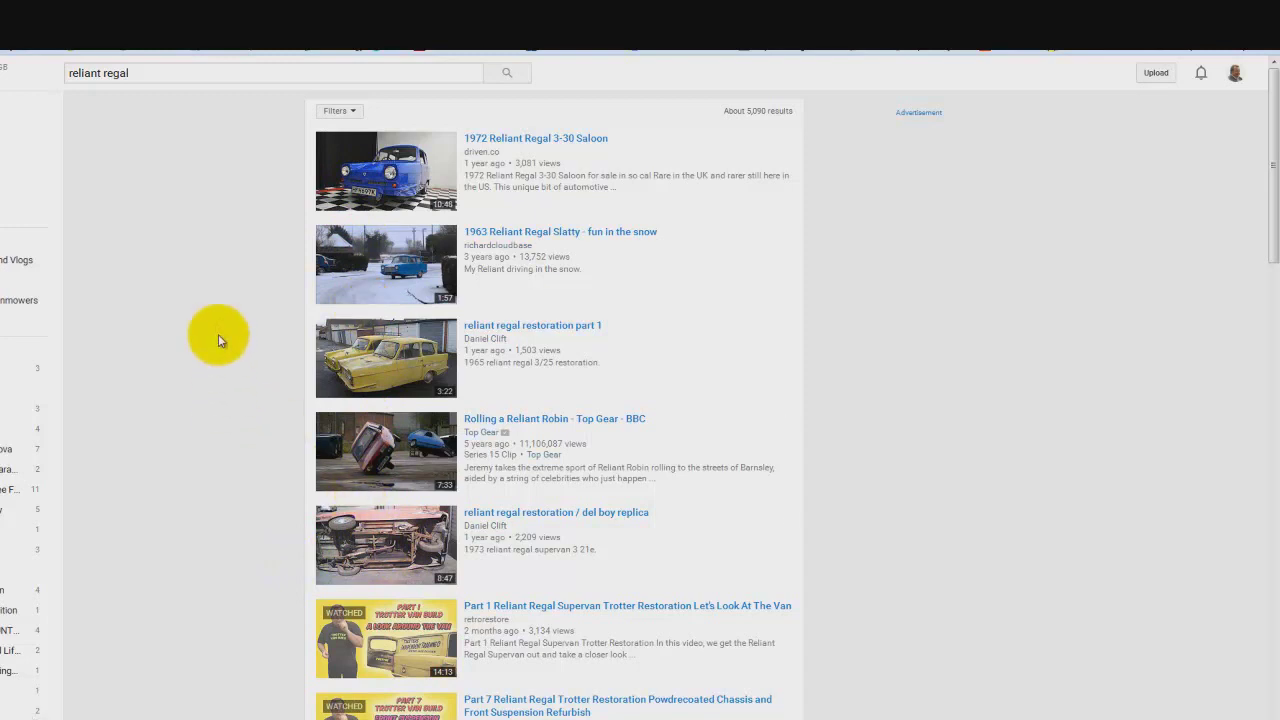
{"action": "scroll", "coordinate": [218, 334], "scroll_direction": "down", "scroll_amount": 4}
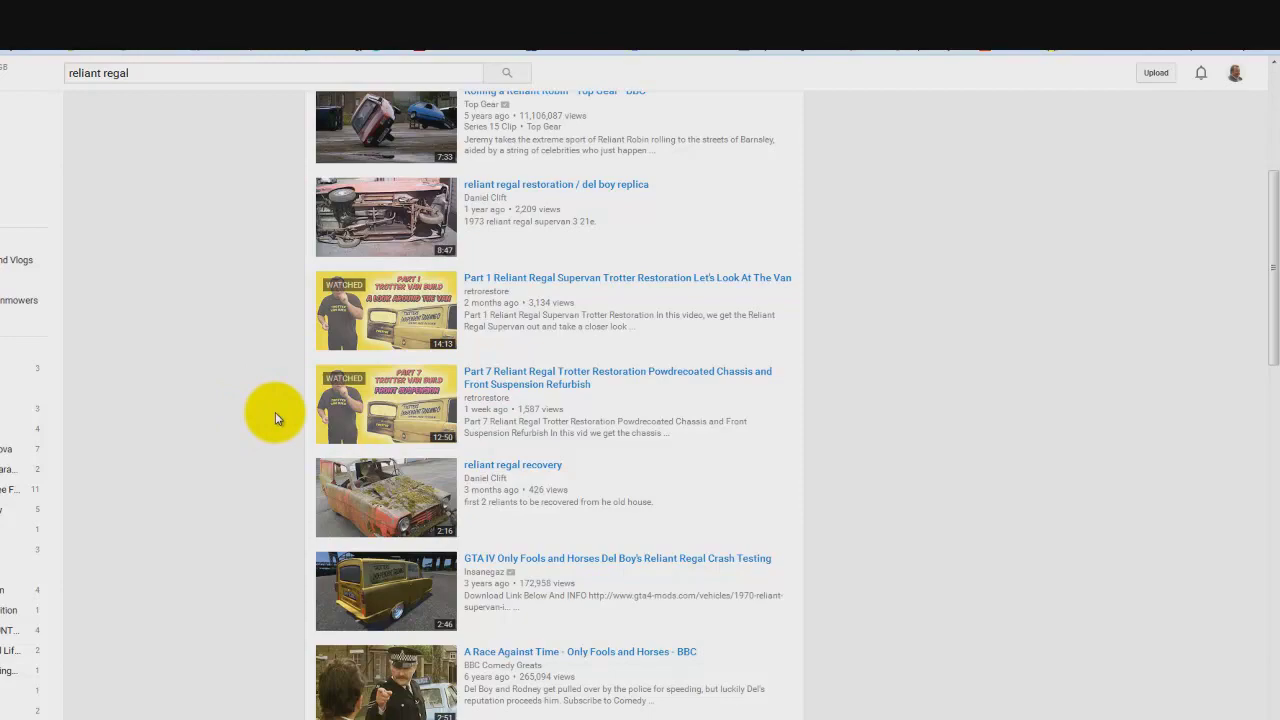
{"action": "scroll", "coordinate": [275, 412], "scroll_direction": "down", "scroll_amount": 5}
{"action": "scroll", "coordinate": [275, 412], "scroll_direction": "down", "scroll_amount": 5}
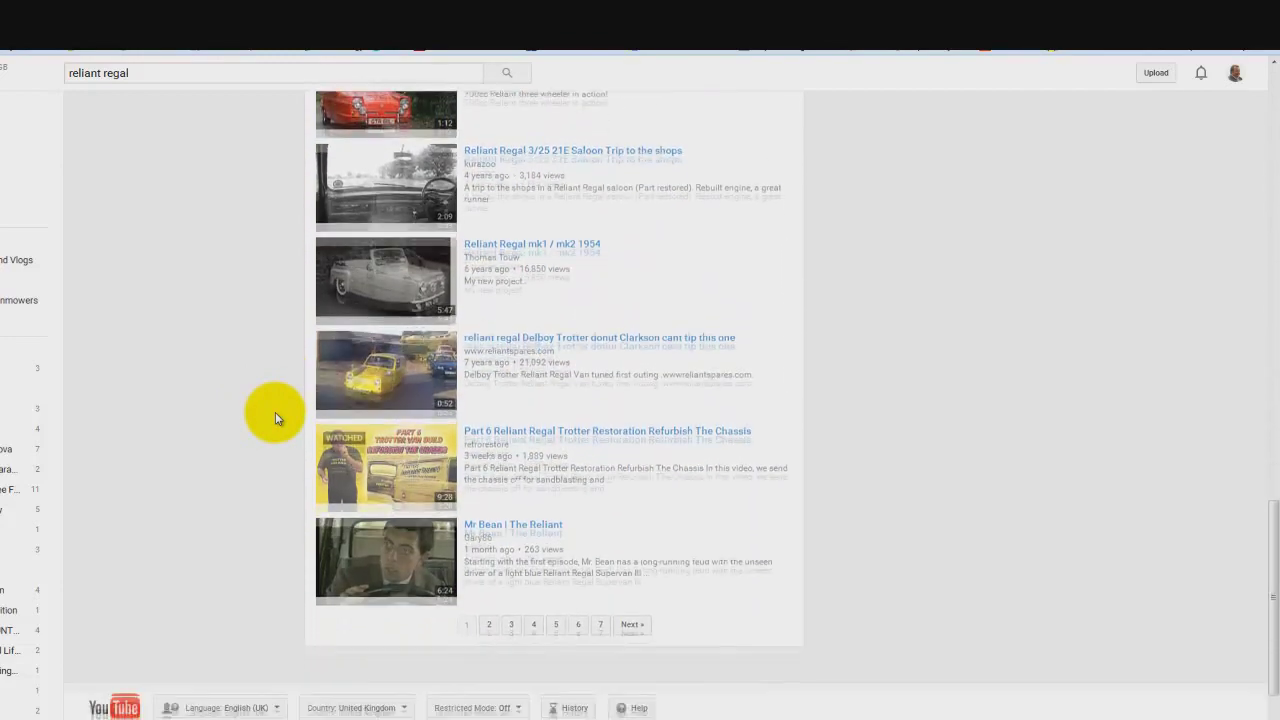